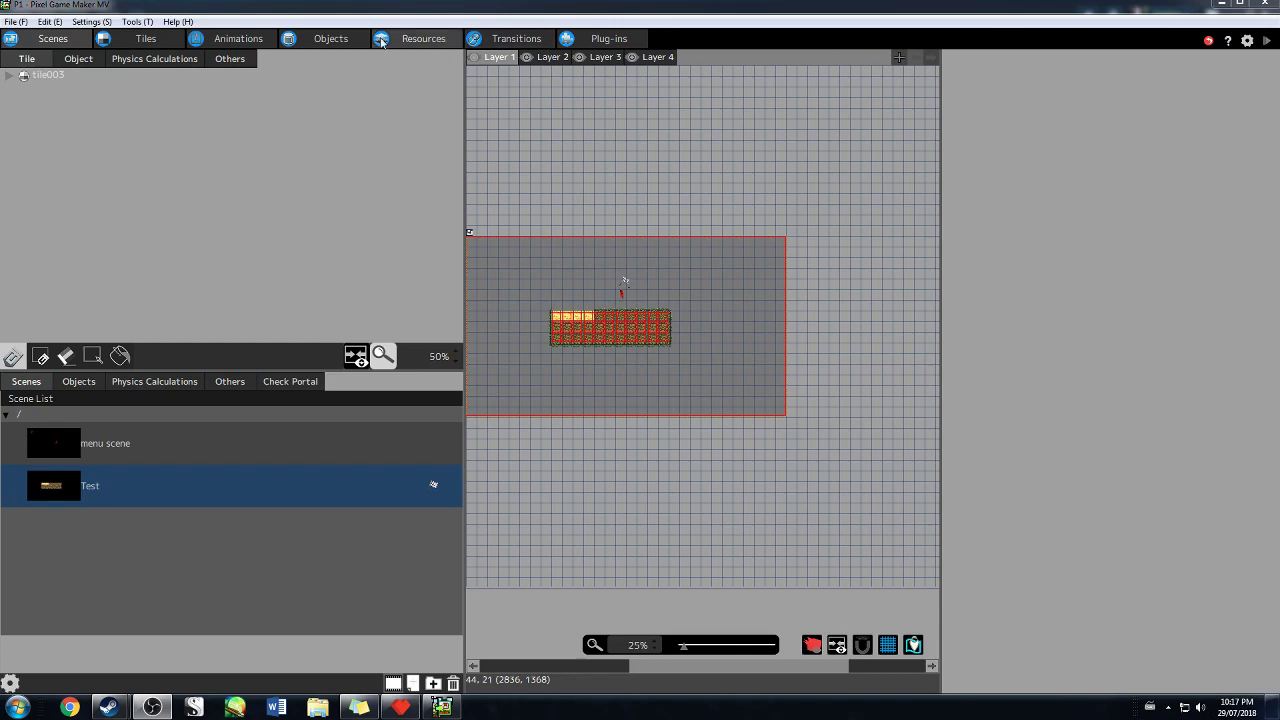
Preview the healthandstamina feather sprite sheet in the project's Resources image list
click(423, 38)
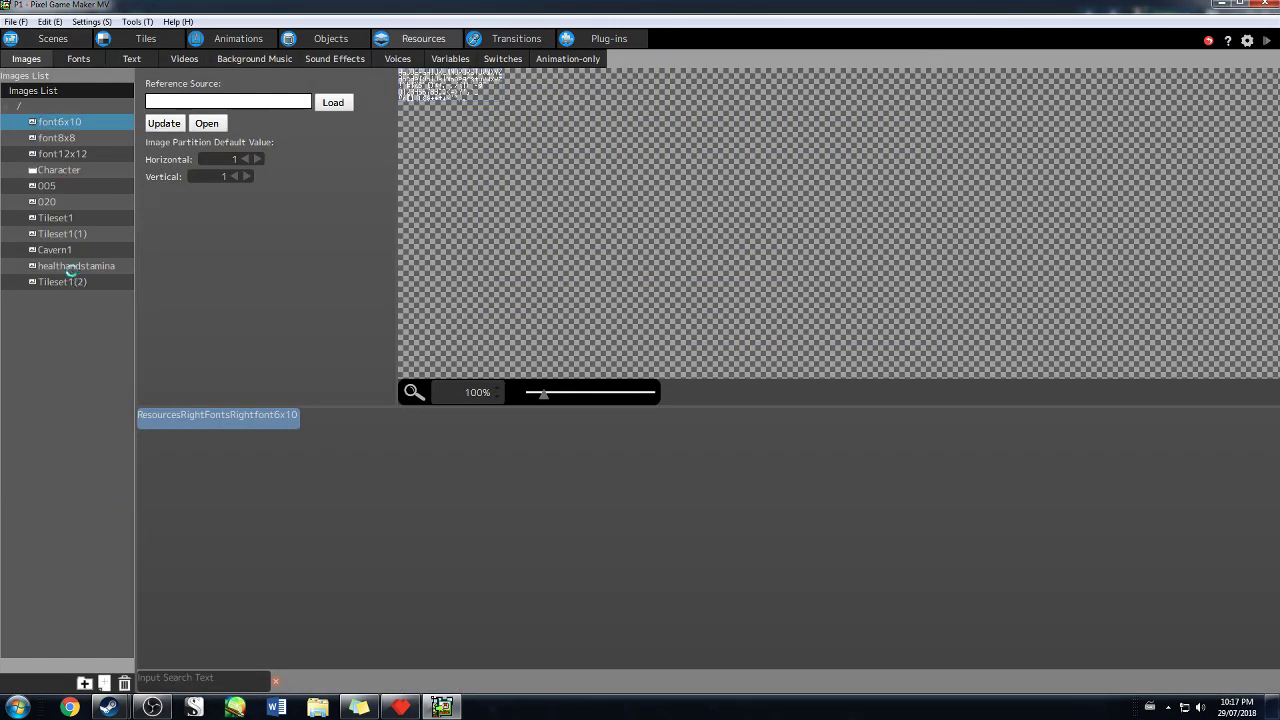
click(72, 266)
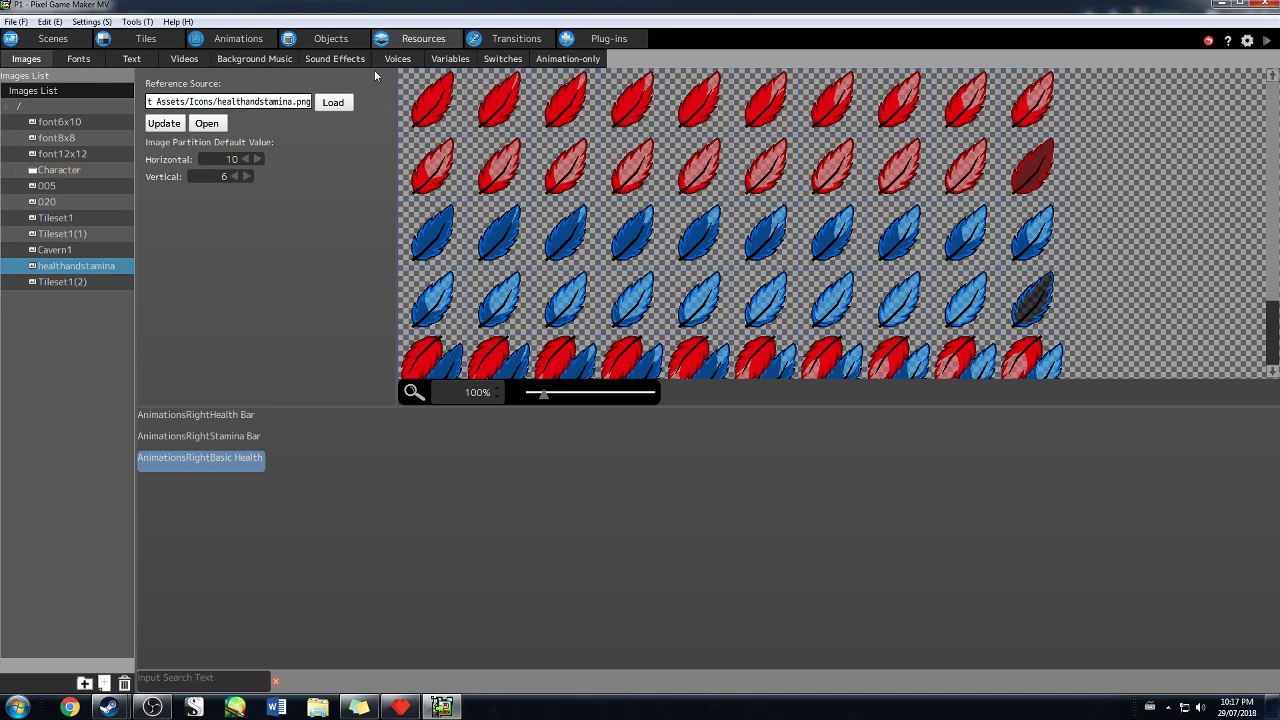
Open the player object Ena's variables and inspect HP (default 4) and Max HP
click(331, 38)
click(42, 104)
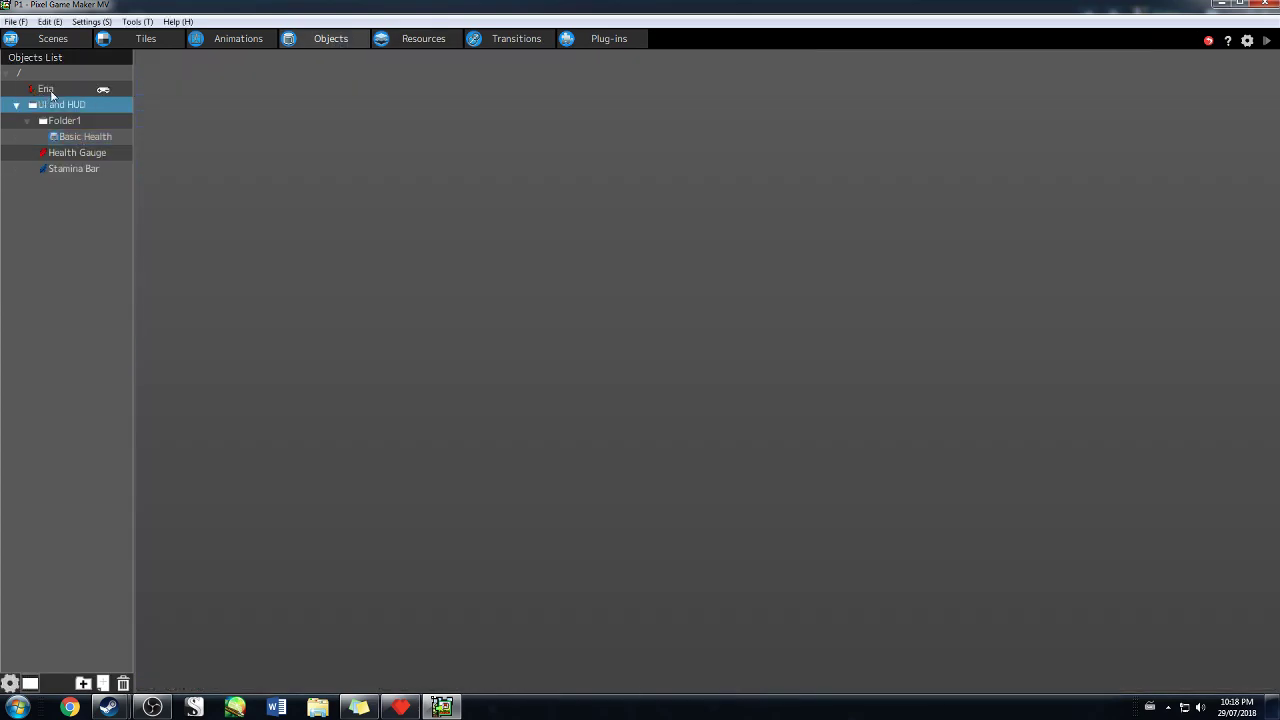
click(50, 90)
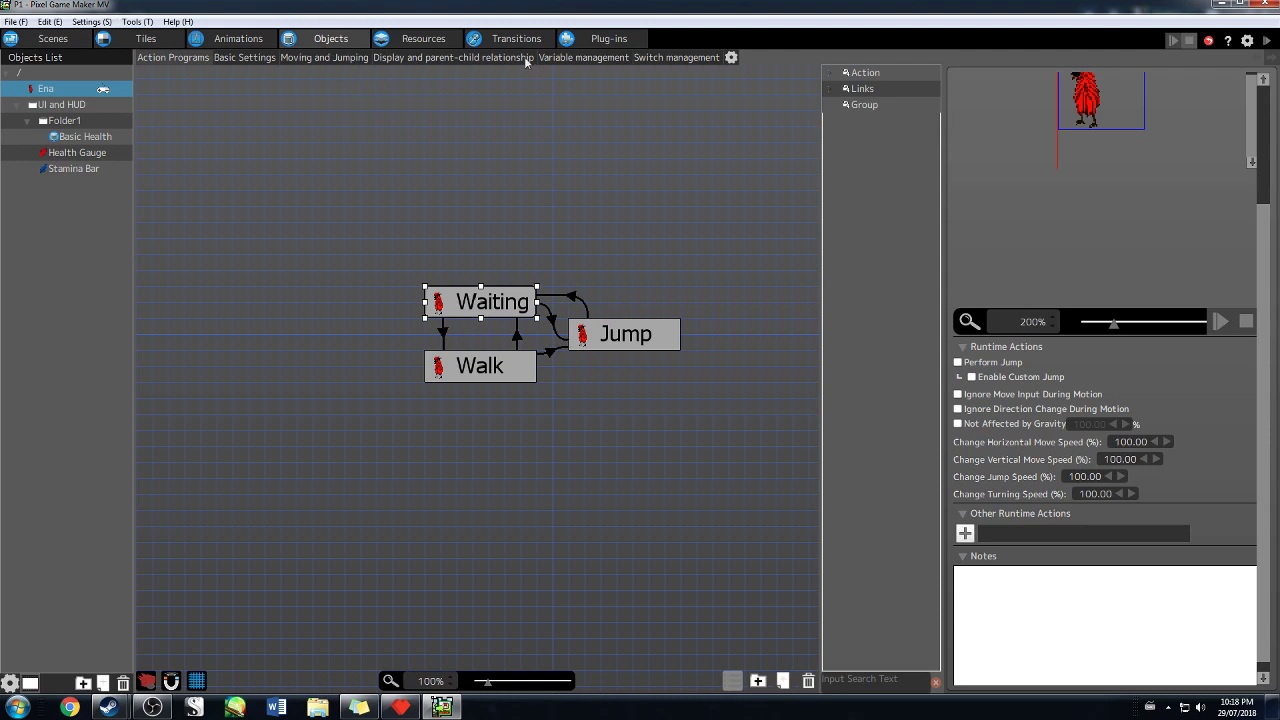
click(567, 58)
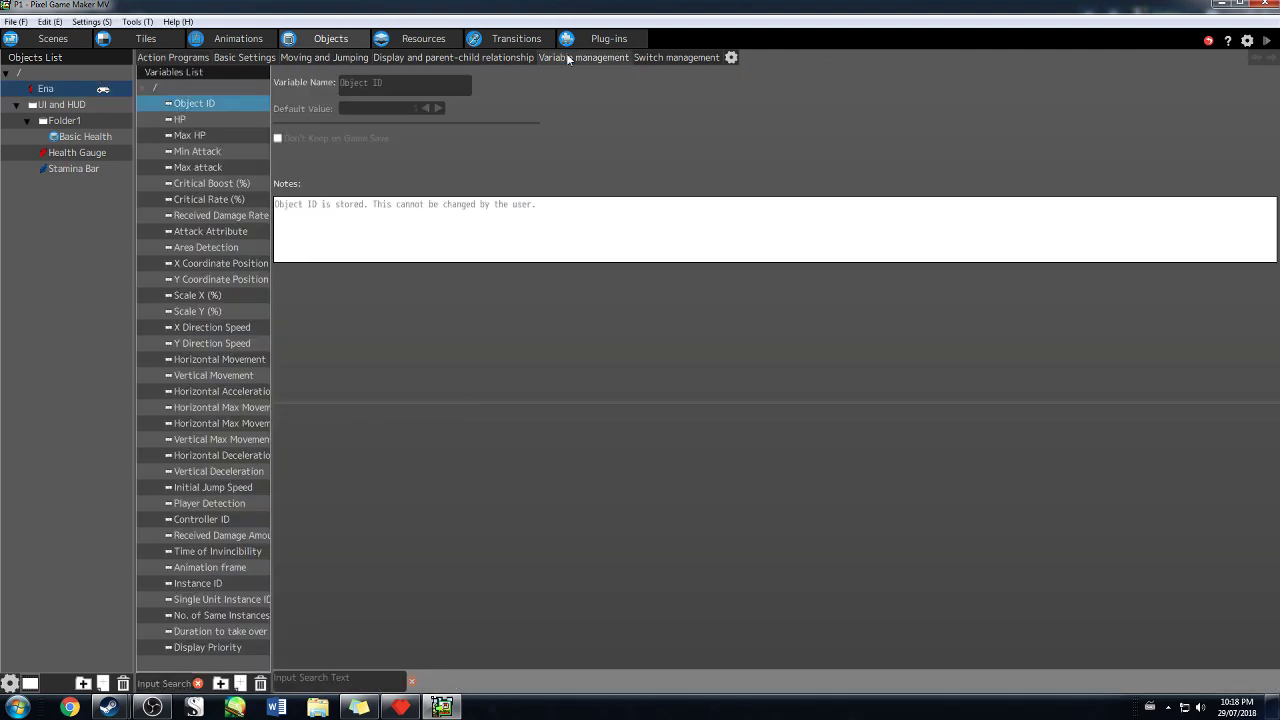
click(229, 122)
click(230, 135)
click(222, 124)
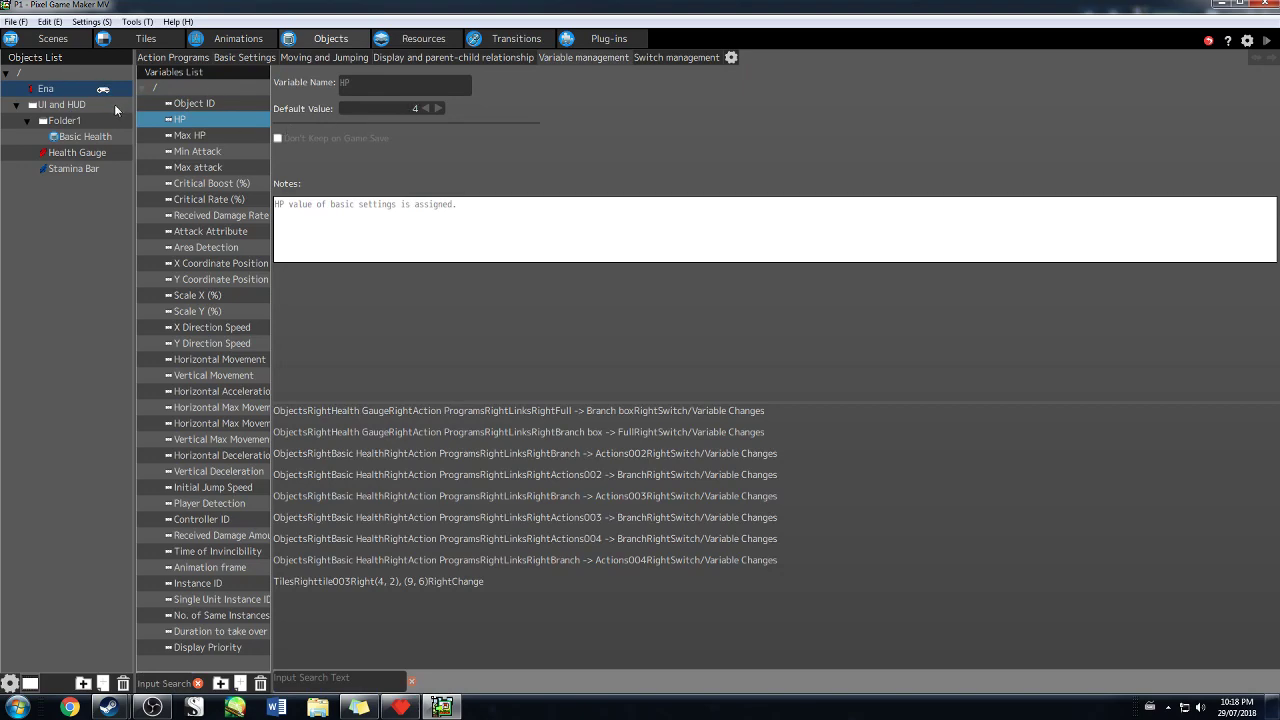
Compare with the feather sprite sheet in Resources, then return to the game objects
click(424, 40)
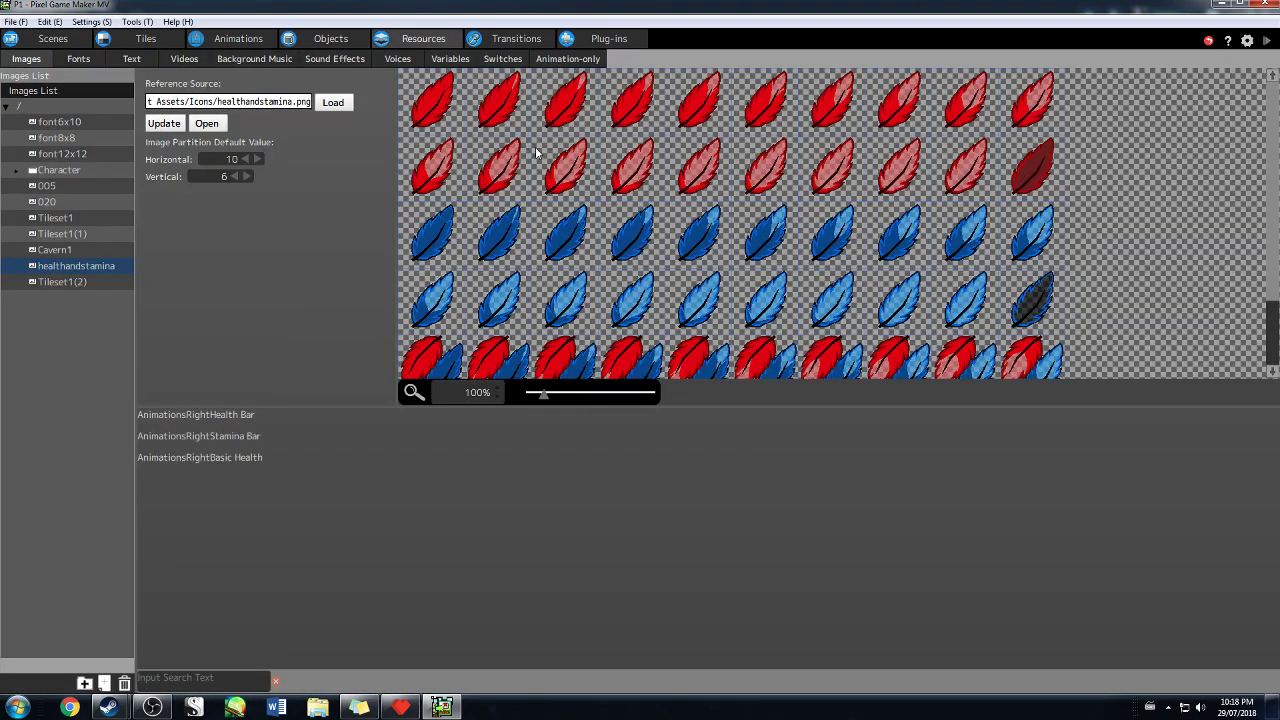
click(333, 40)
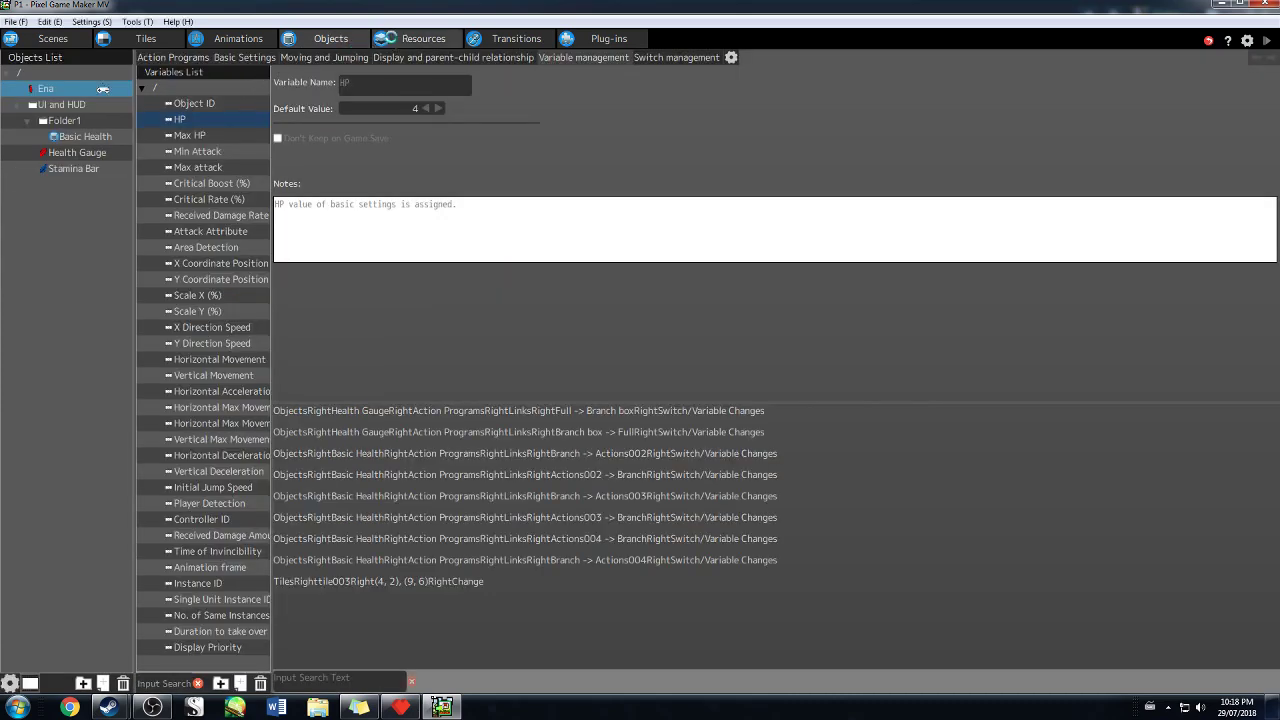
click(393, 40)
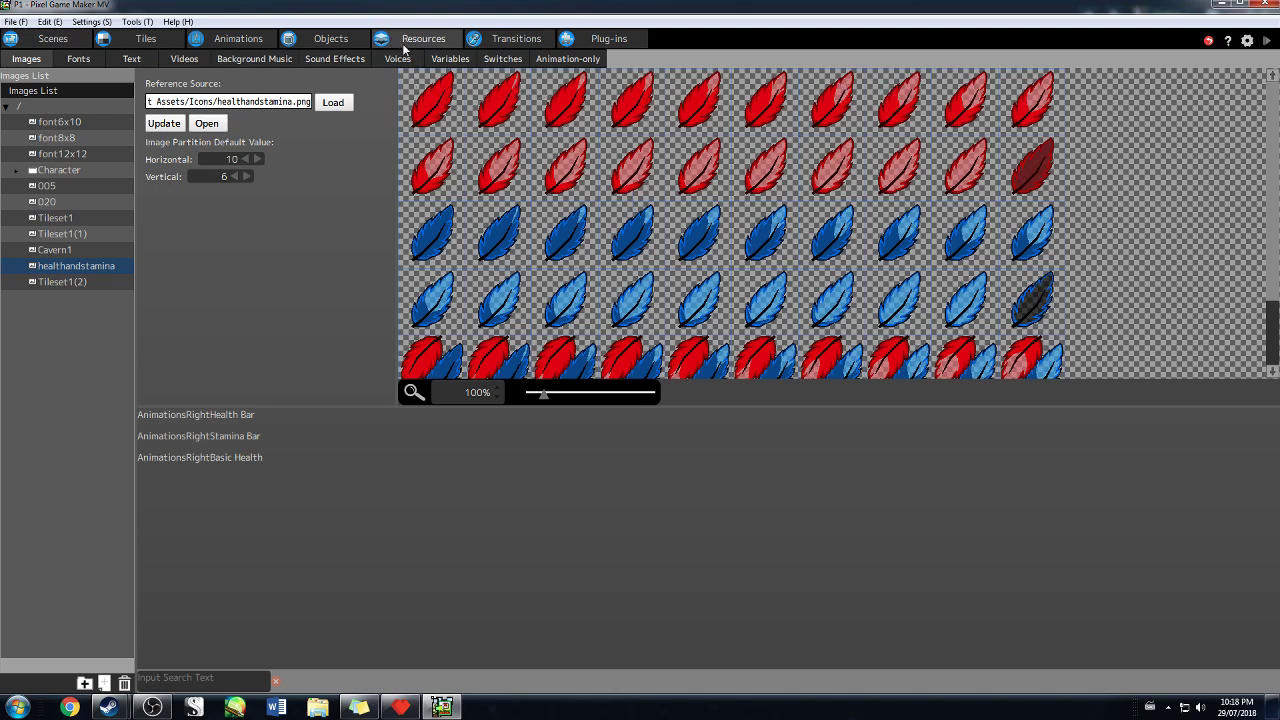
click(330, 38)
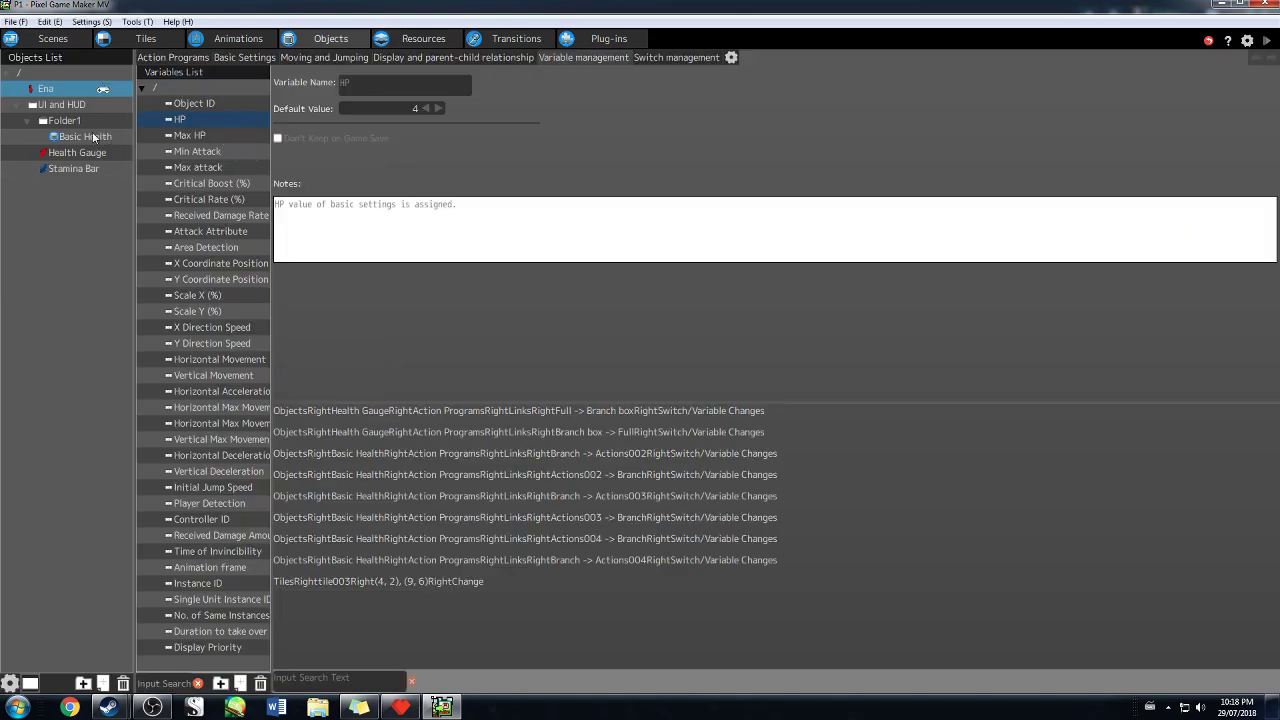
Open the Basic Health object in Folder1, review its action program, then view its animation motions
click(62, 120)
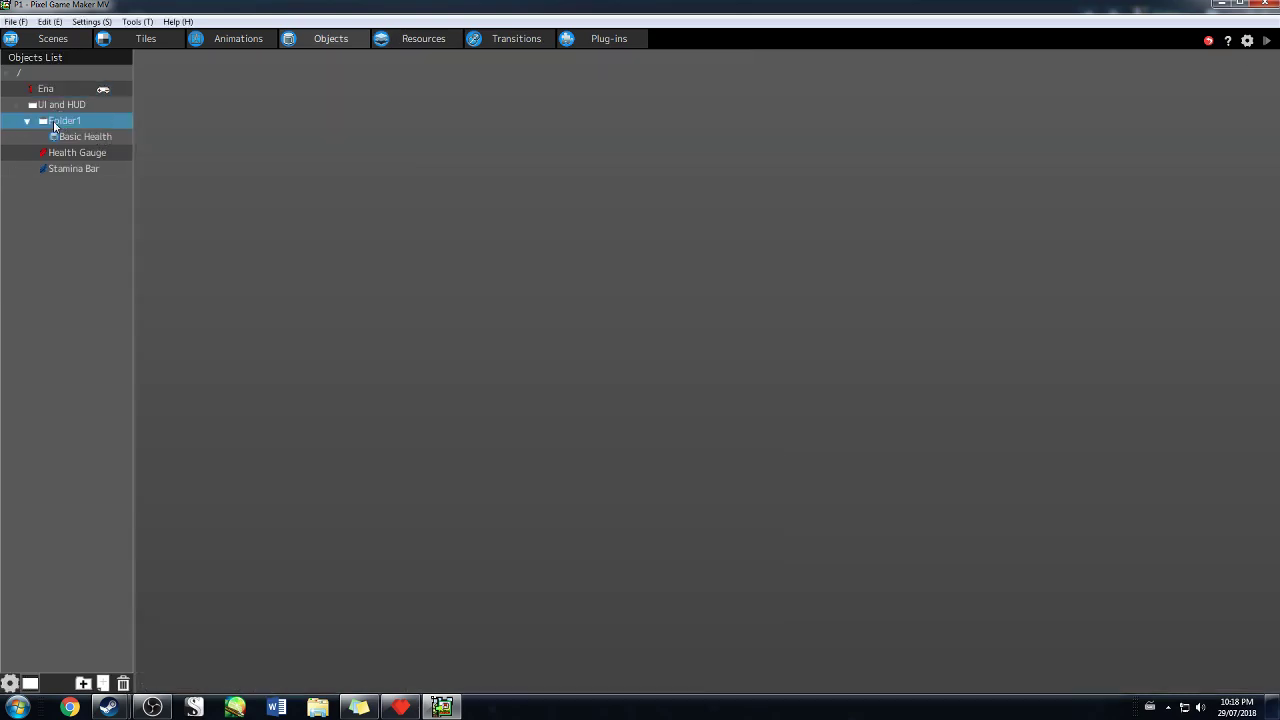
click(80, 135)
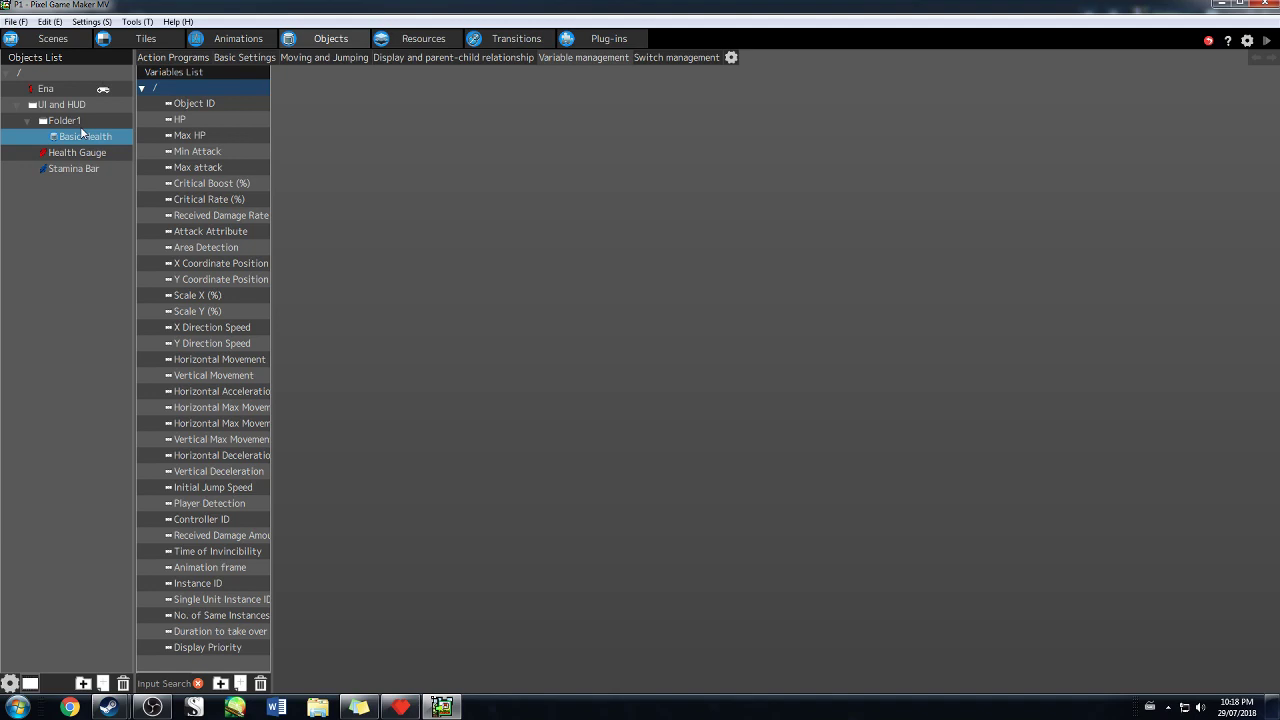
click(168, 42)
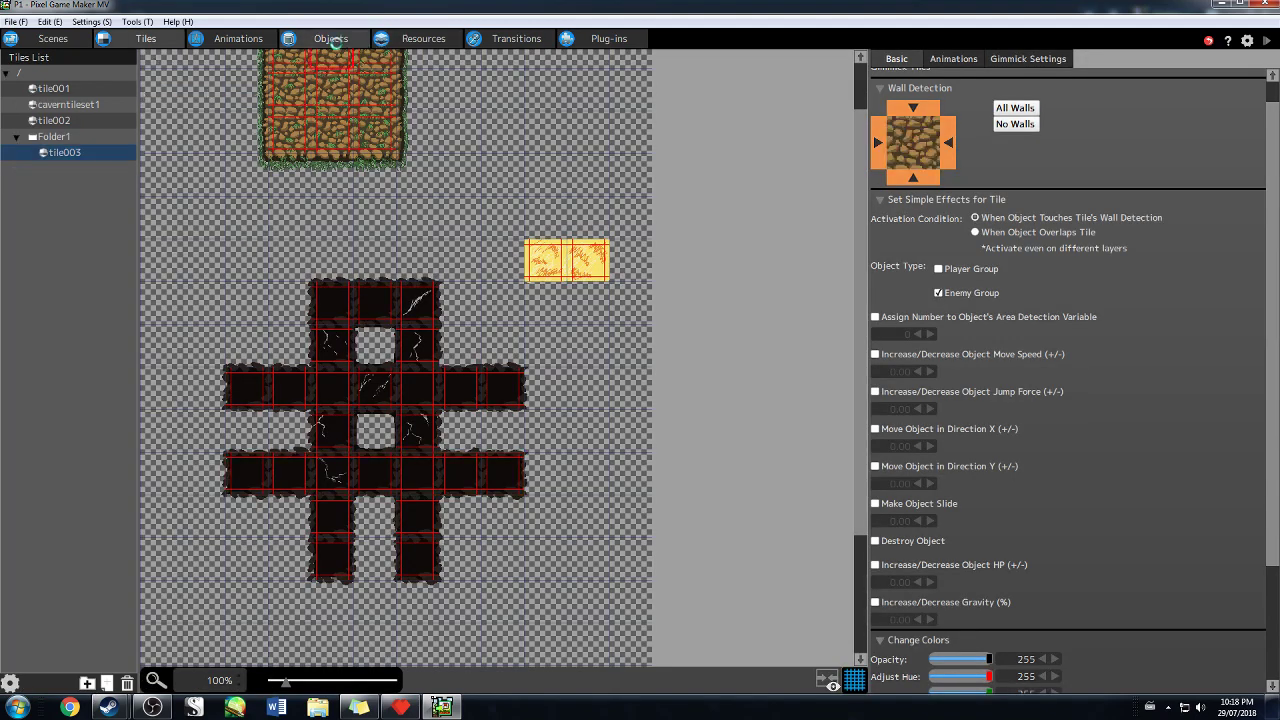
click(331, 40)
right_click(52, 118)
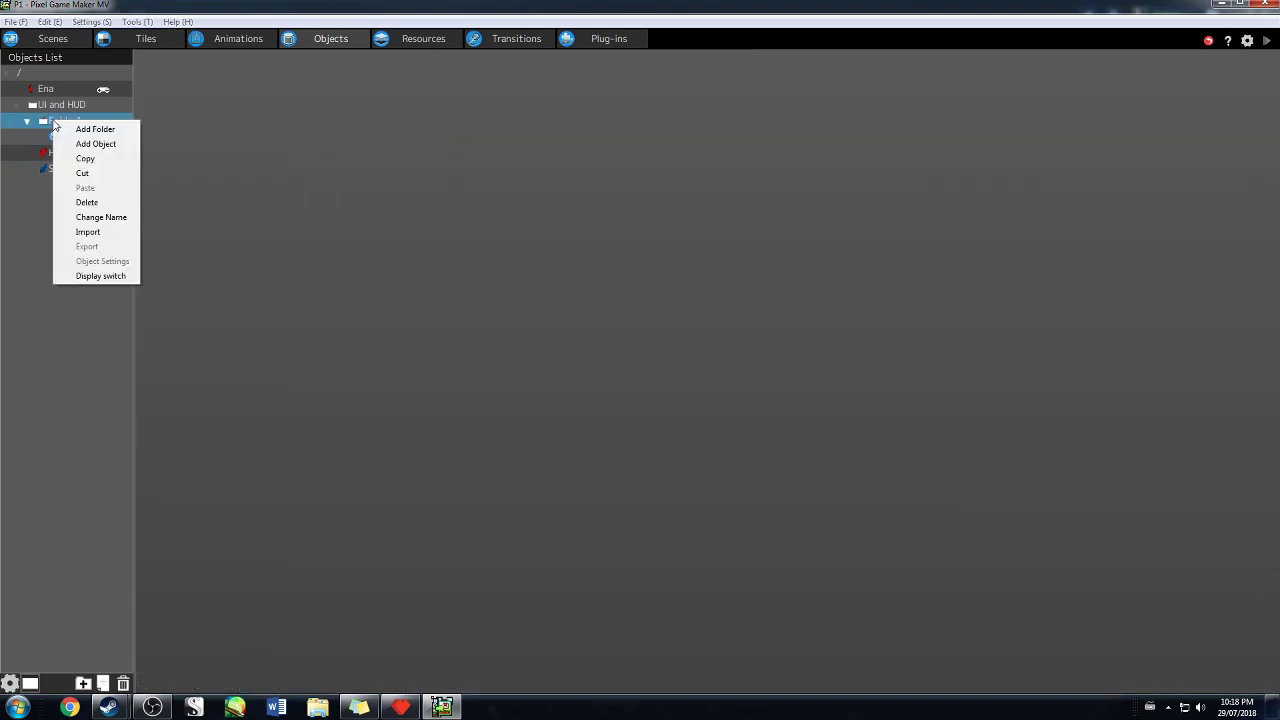
click(52, 137)
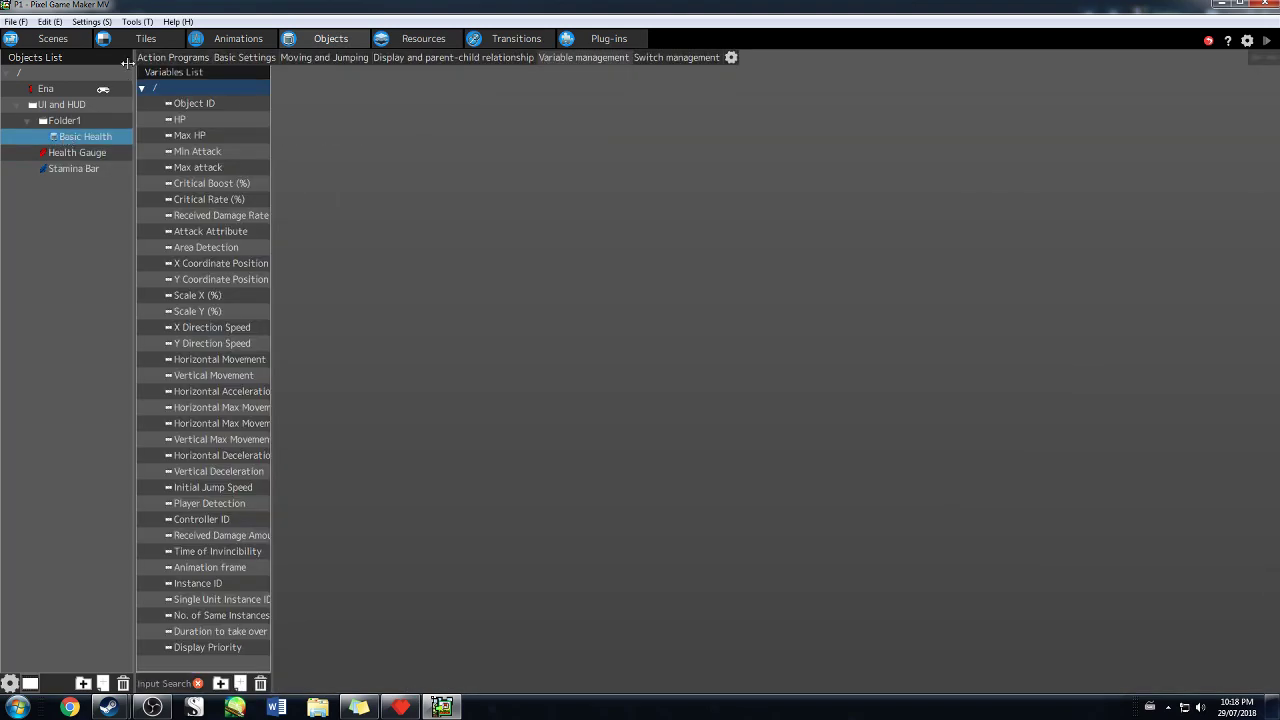
click(170, 59)
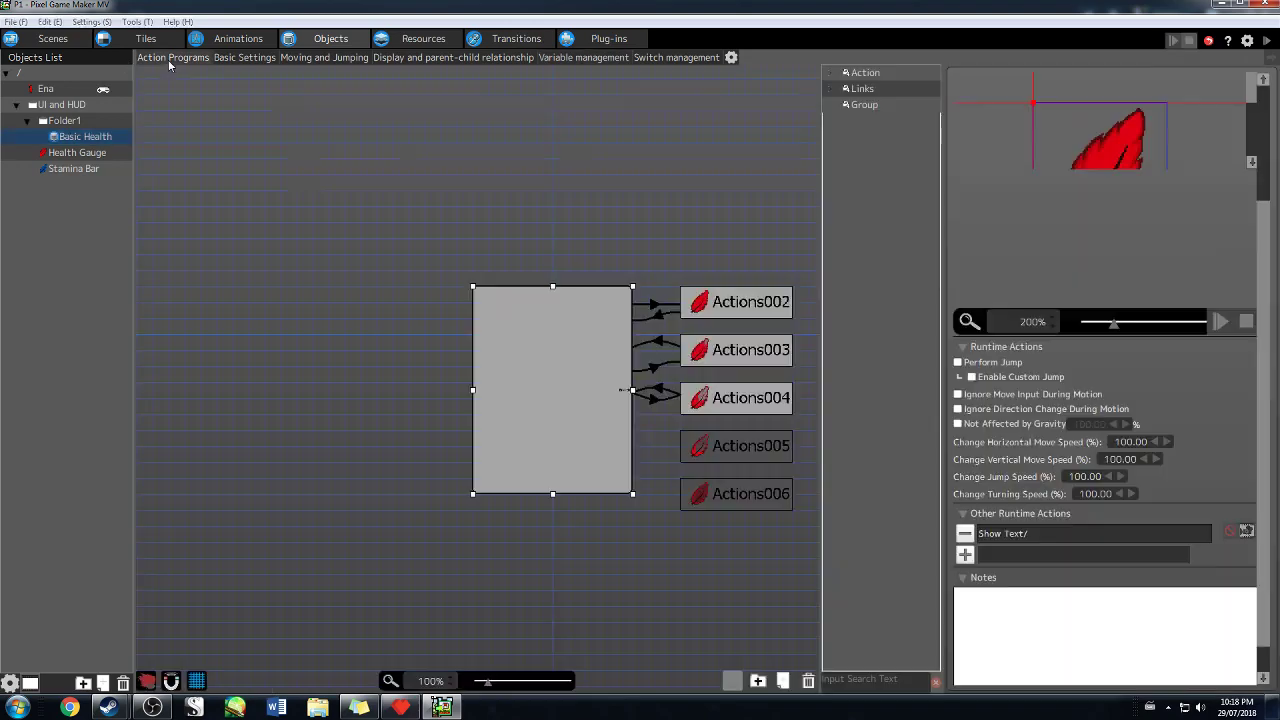
click(245, 39)
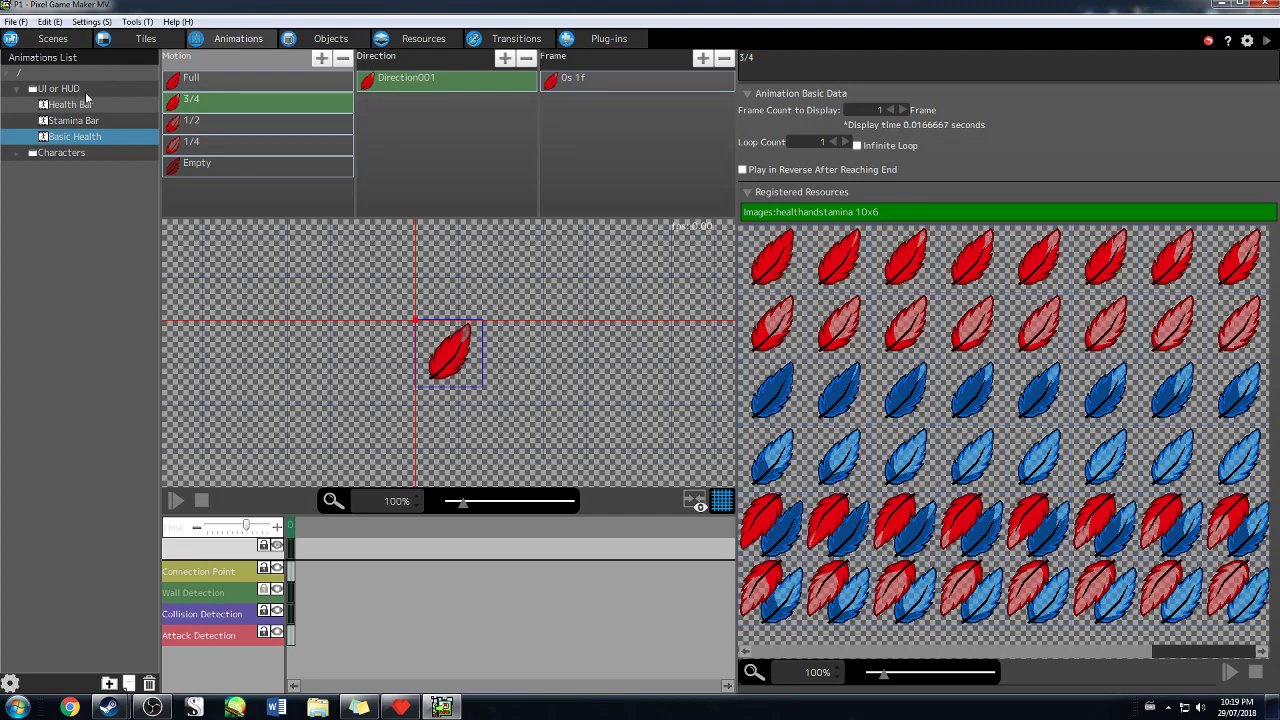
Add healthandstamina, partitioned 10 by 6, as an image resource in Basic Health's Animation Settings
click(73, 138)
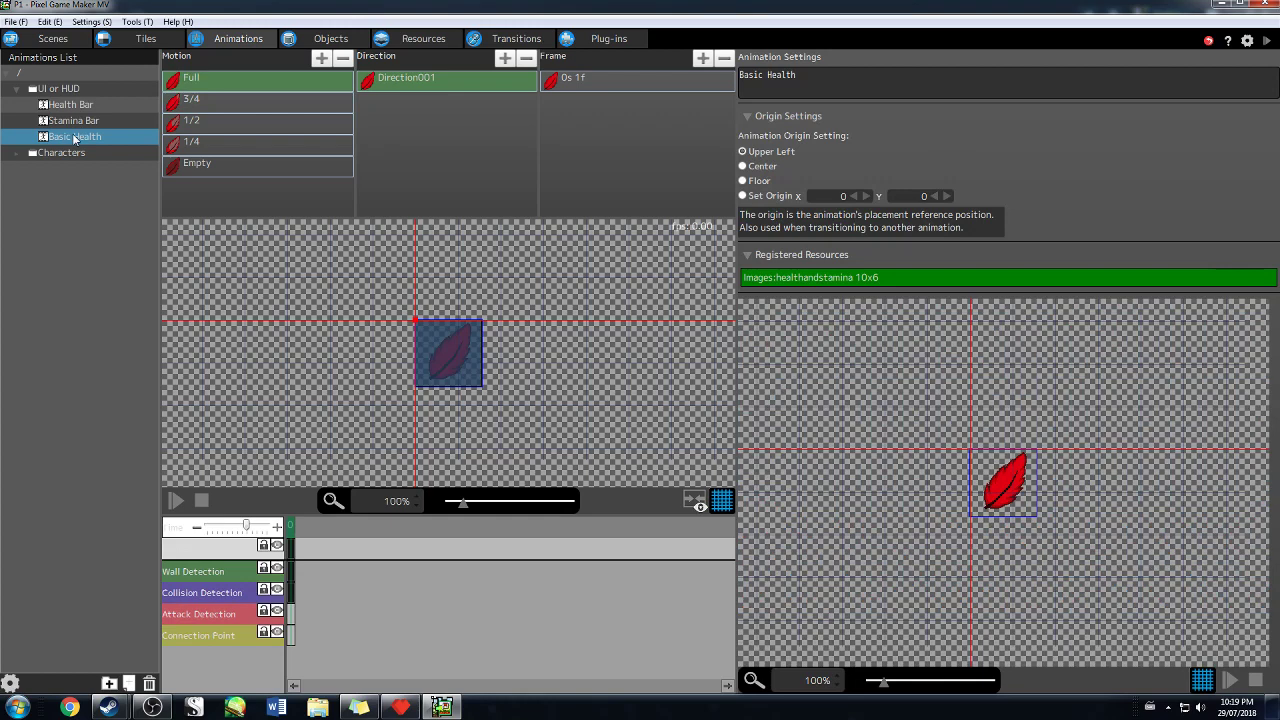
right_click(73, 138)
click(114, 160)
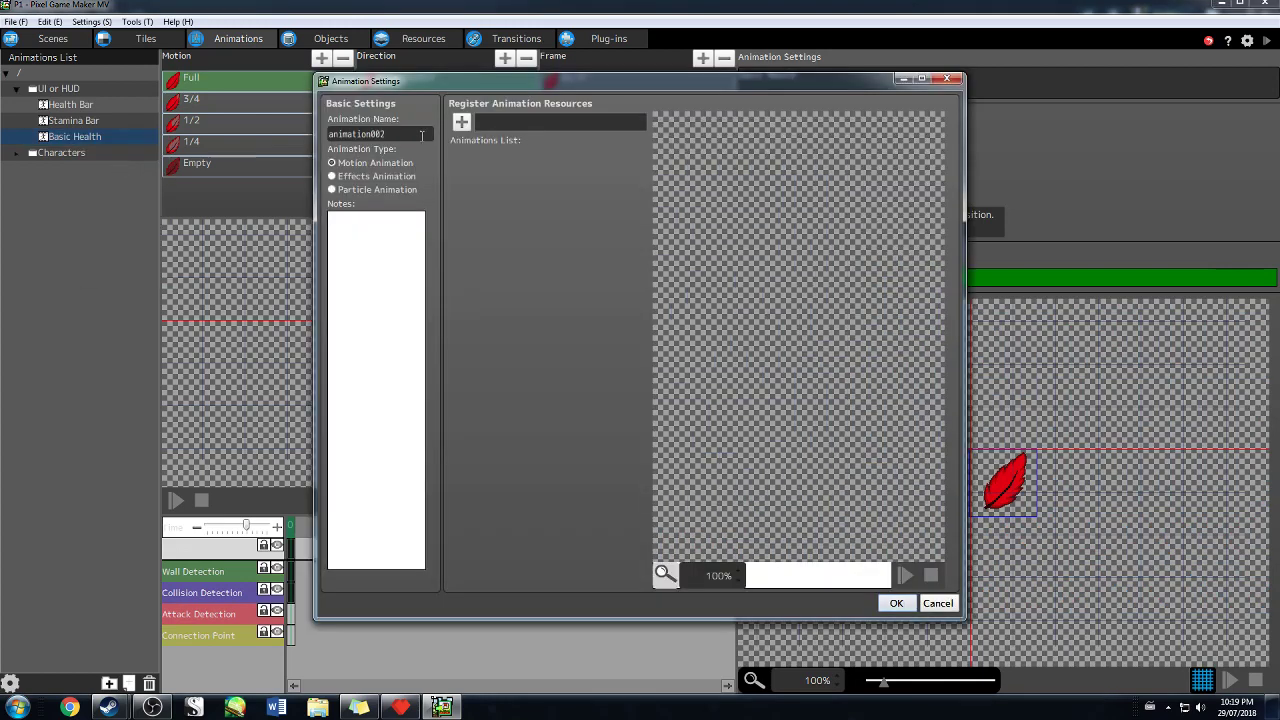
click(461, 121)
click(522, 227)
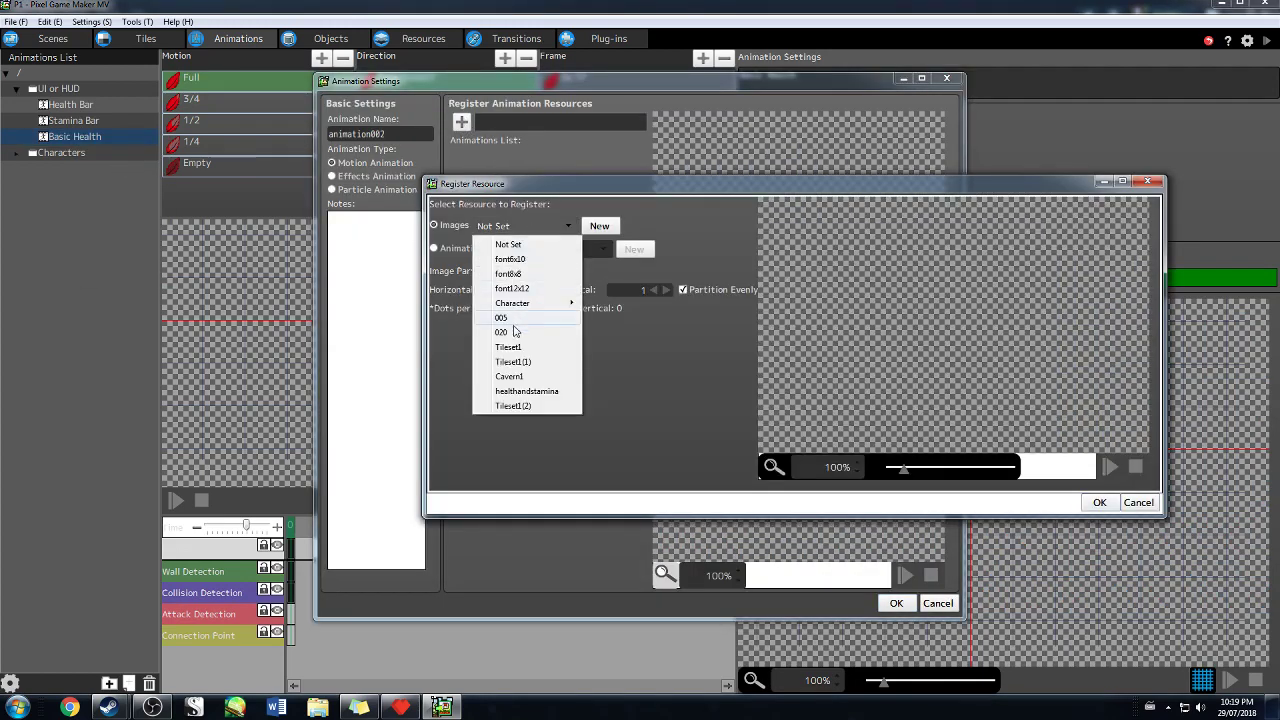
click(526, 391)
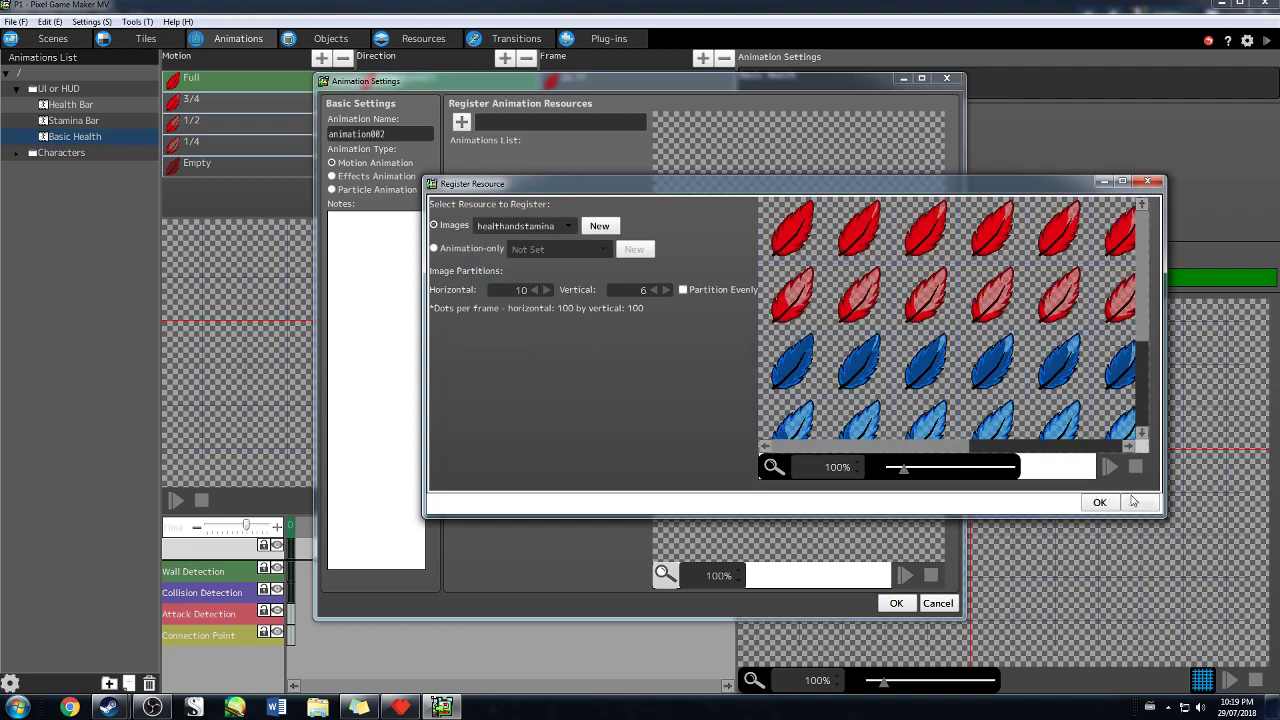
click(1100, 502)
click(896, 603)
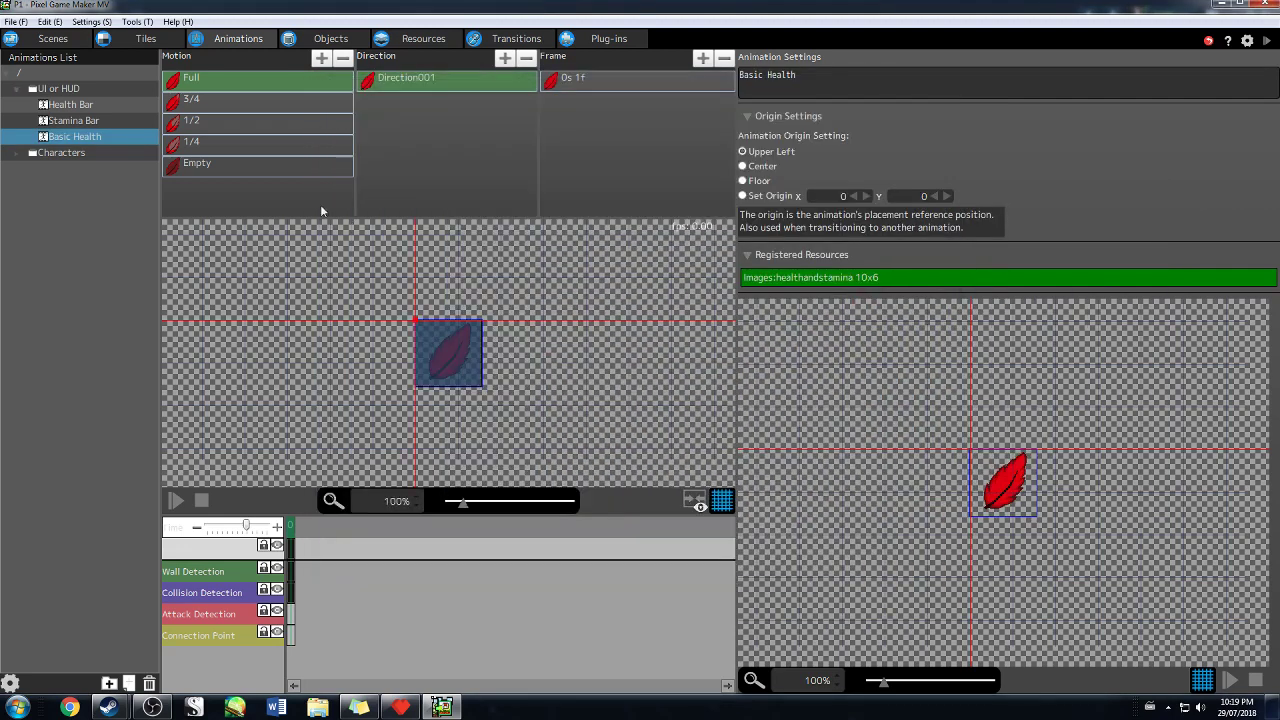
Assign the solid red feather image to the Full motion's single frame
click(300, 80)
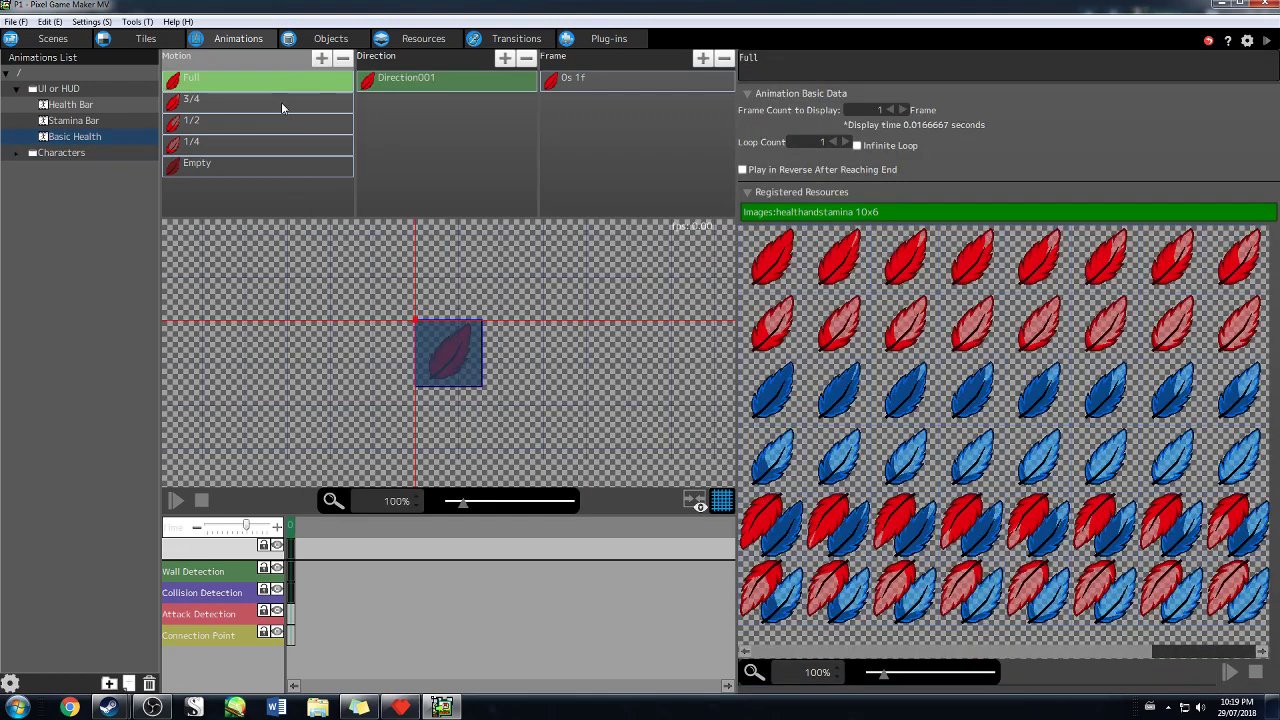
click(280, 124)
click(283, 147)
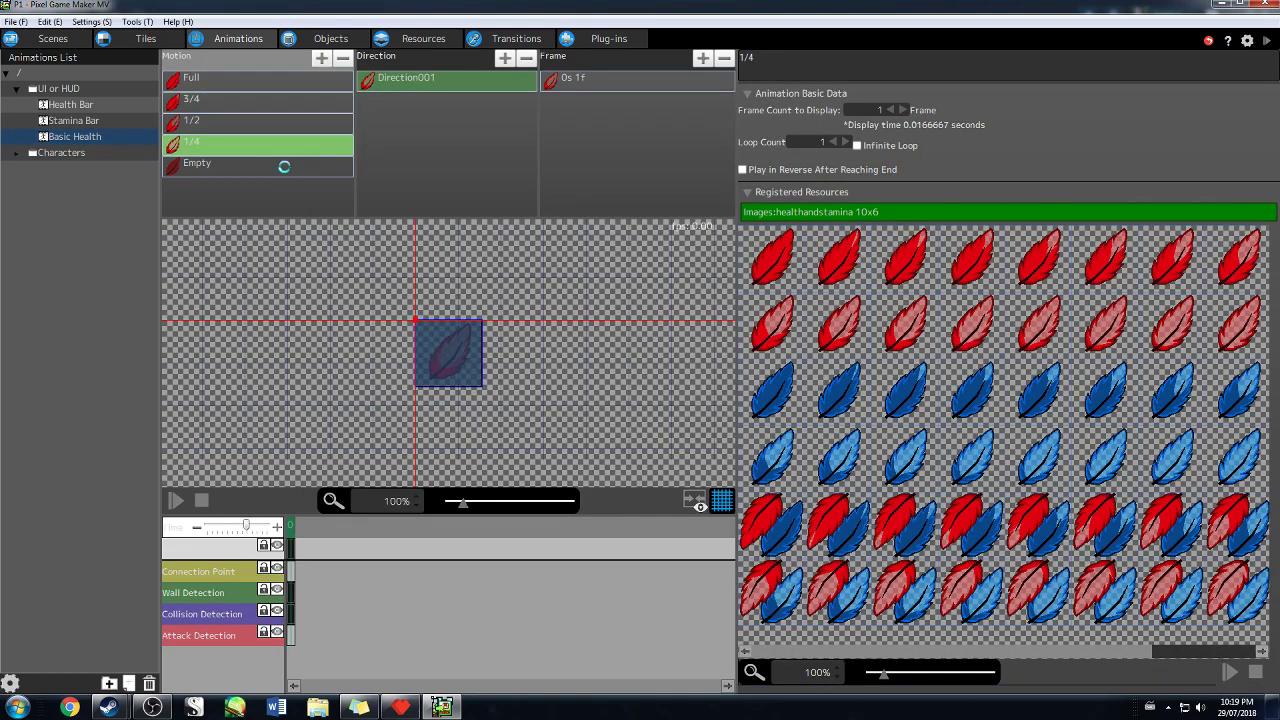
click(280, 166)
click(237, 79)
click(456, 90)
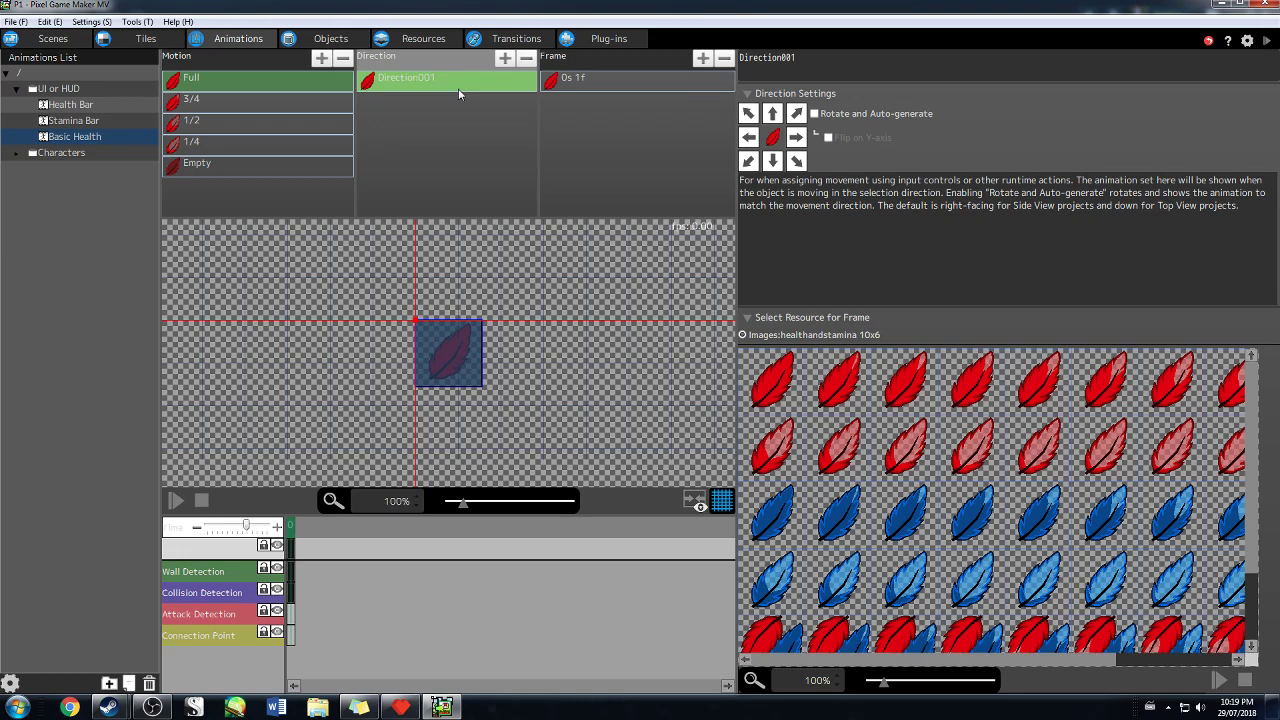
click(552, 79)
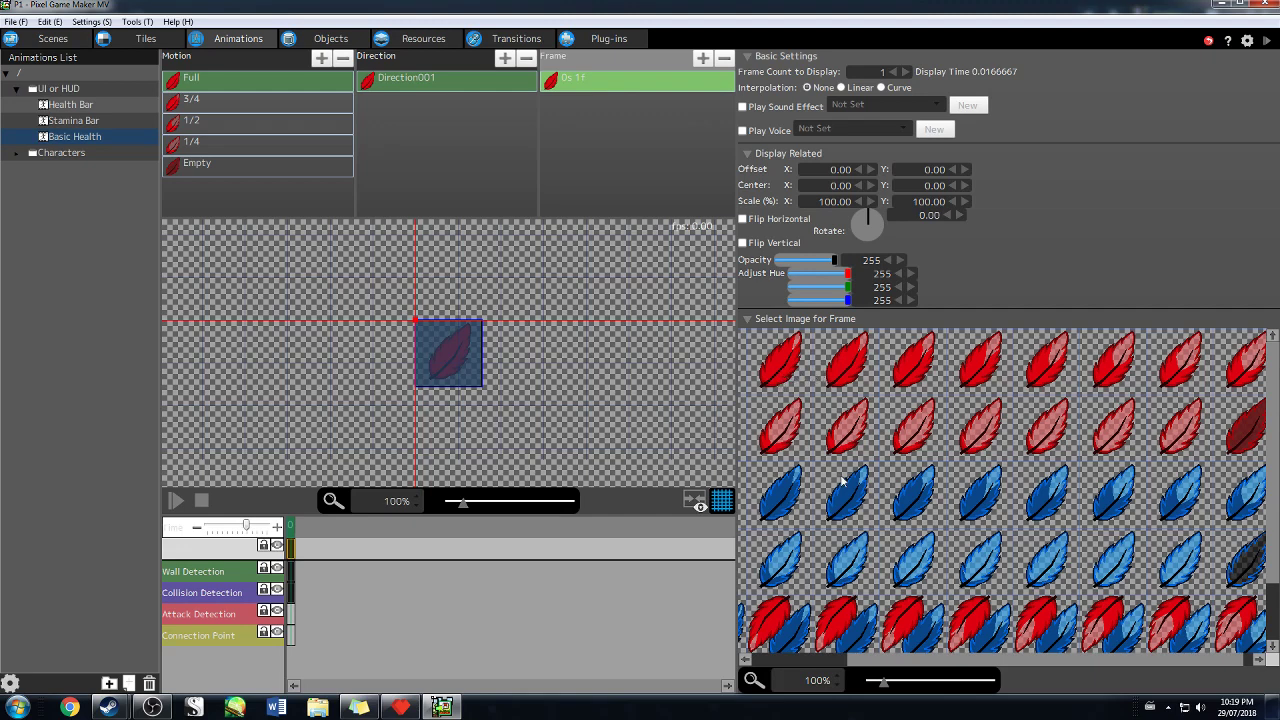
drag(952, 667, 886, 668)
click(777, 387)
click(783, 428)
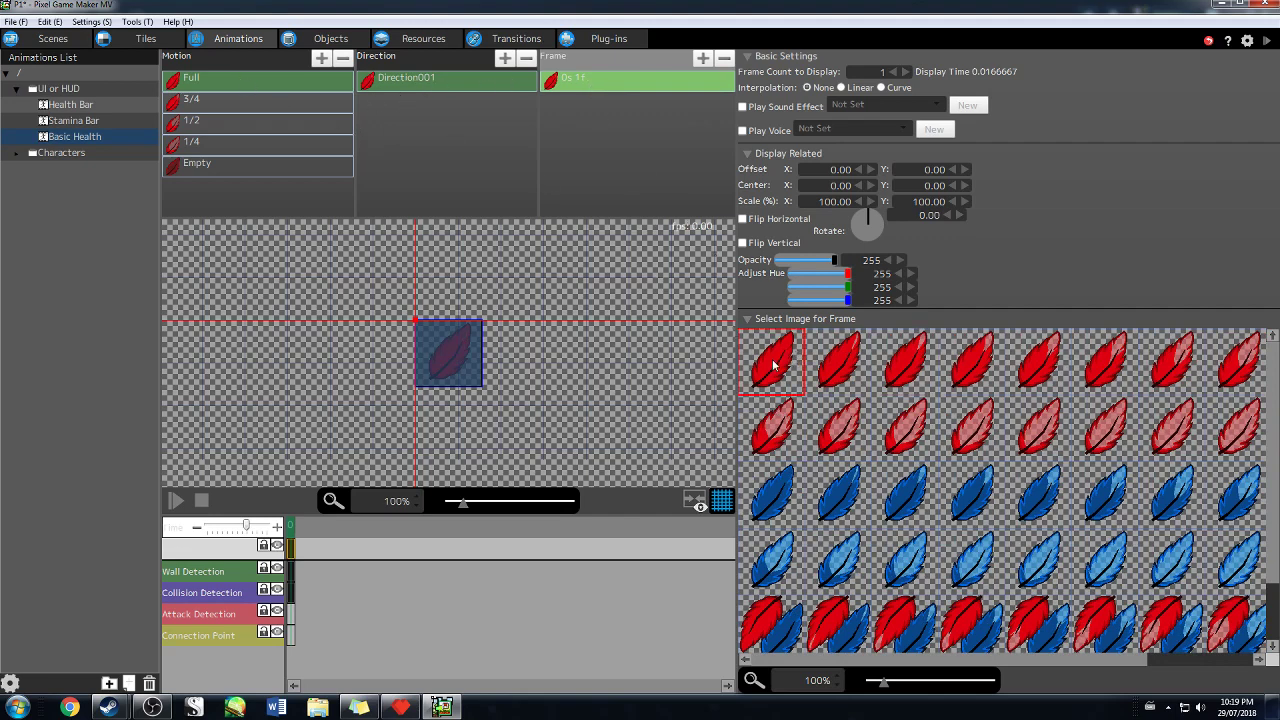
Check which faded feather images the 3/4 and 1/4 motions' frames use
click(232, 102)
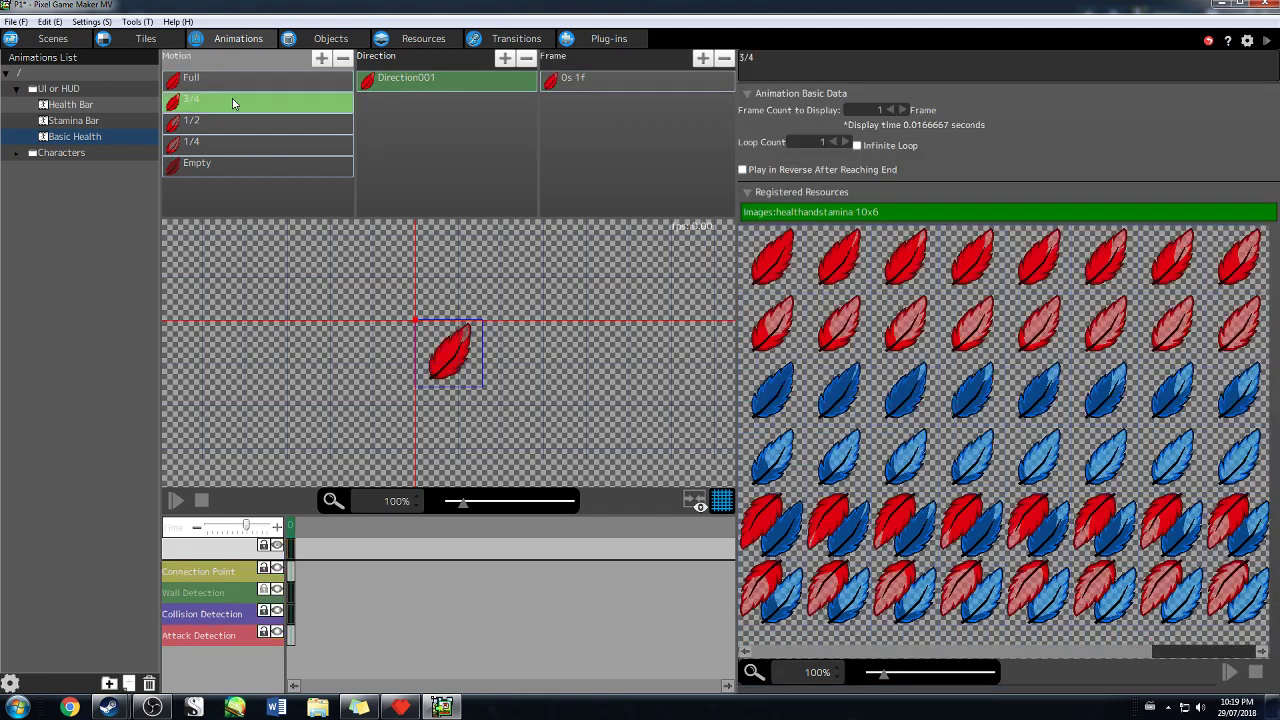
click(572, 82)
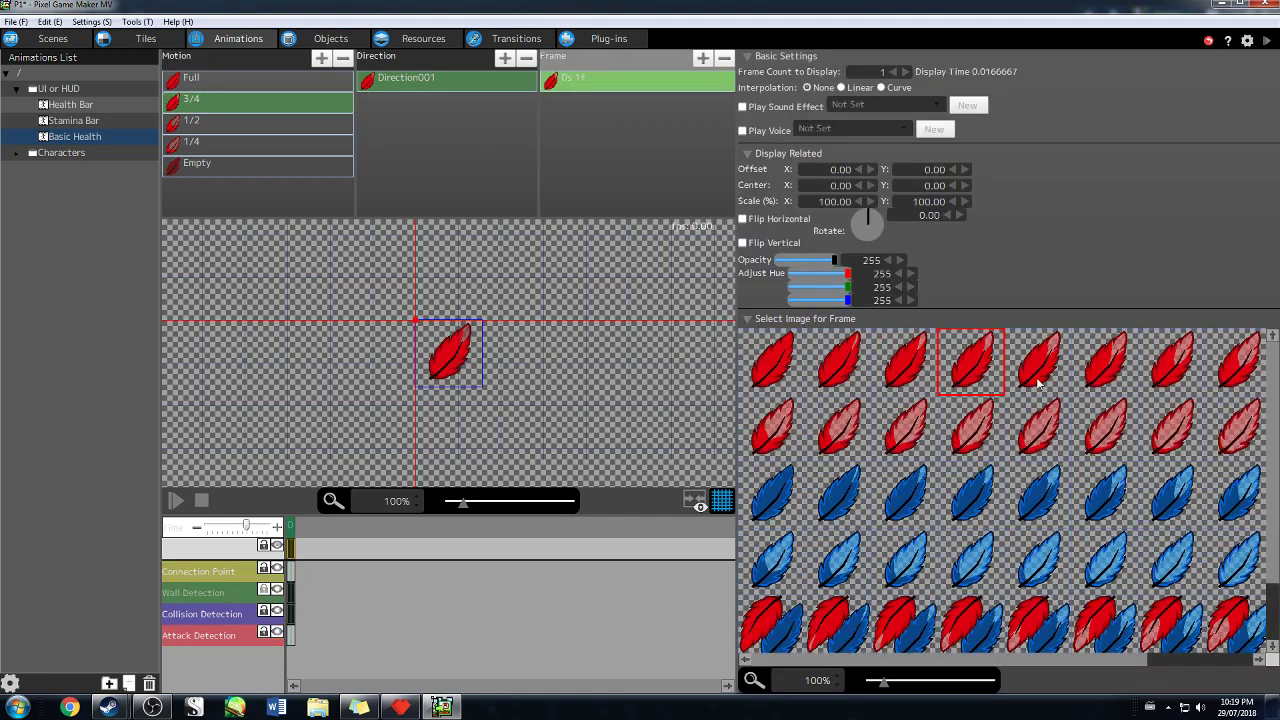
click(262, 124)
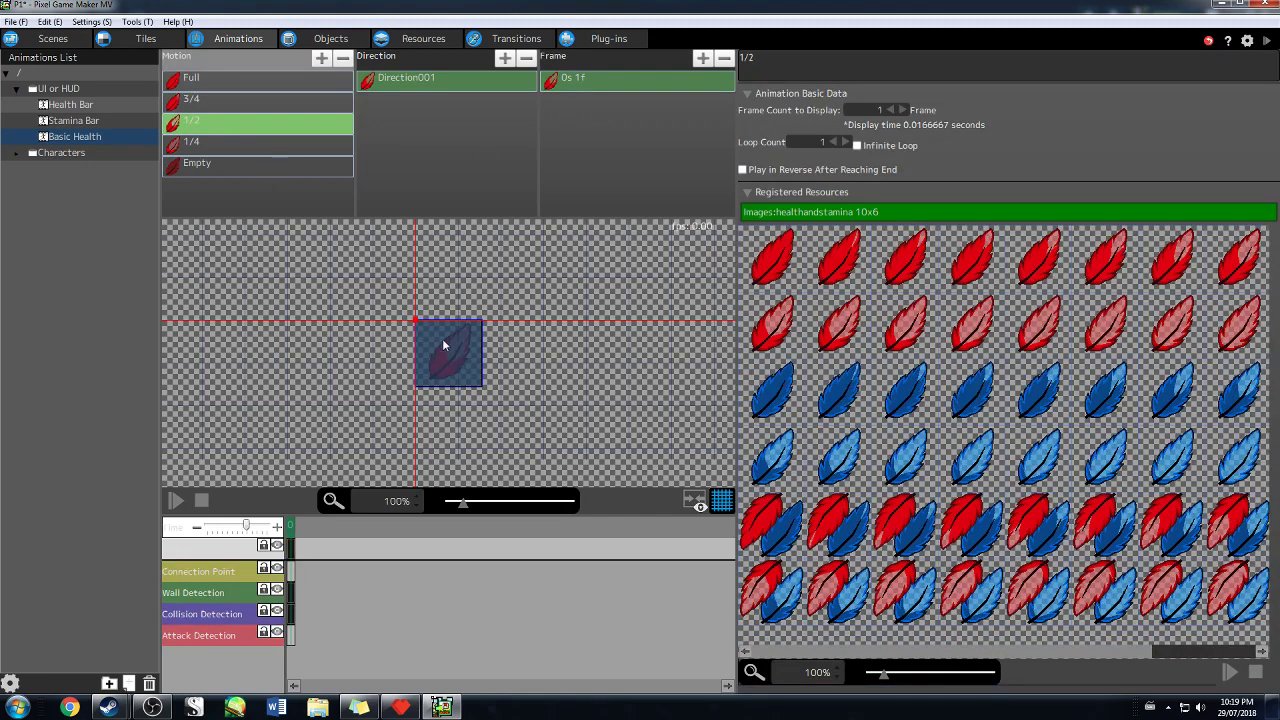
click(224, 146)
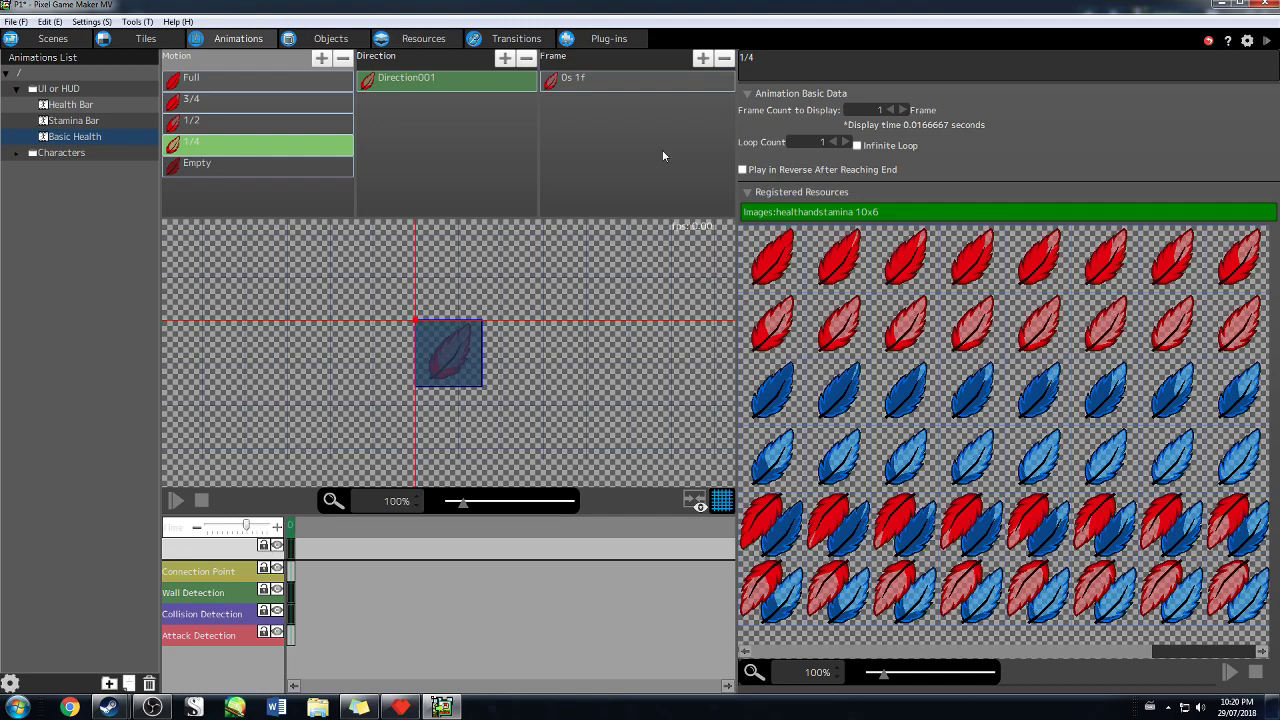
click(452, 77)
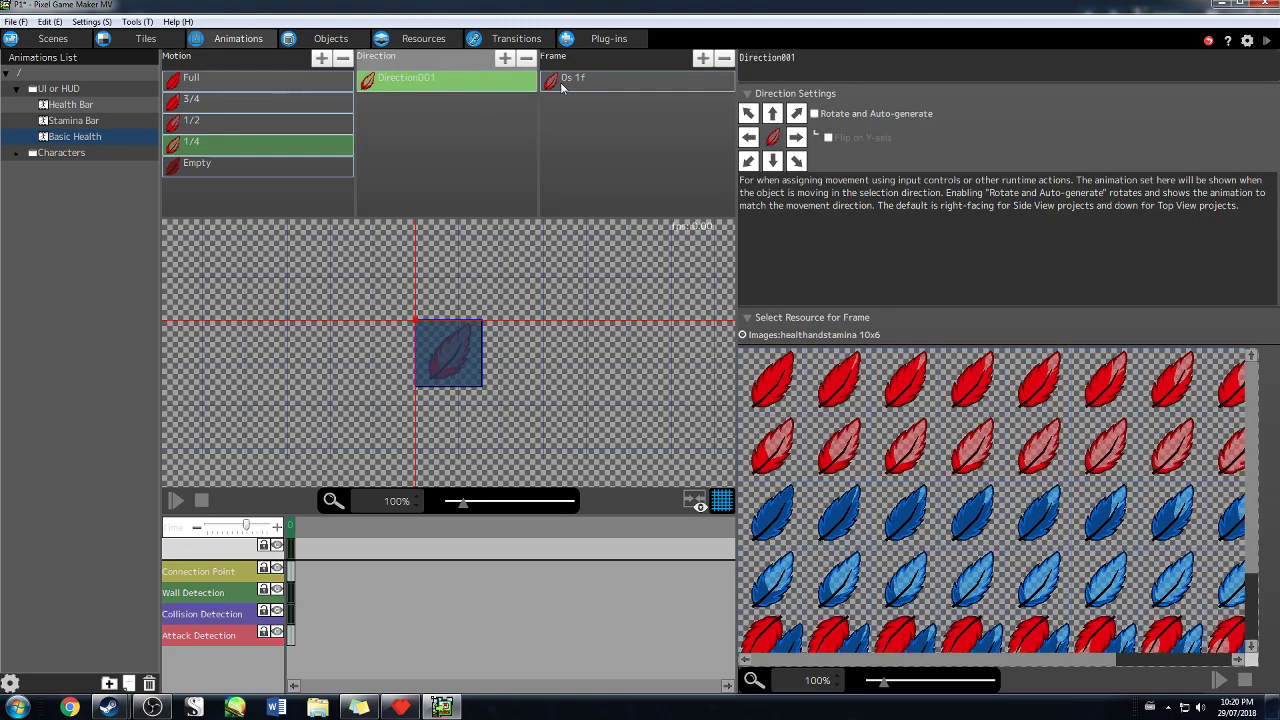
click(562, 84)
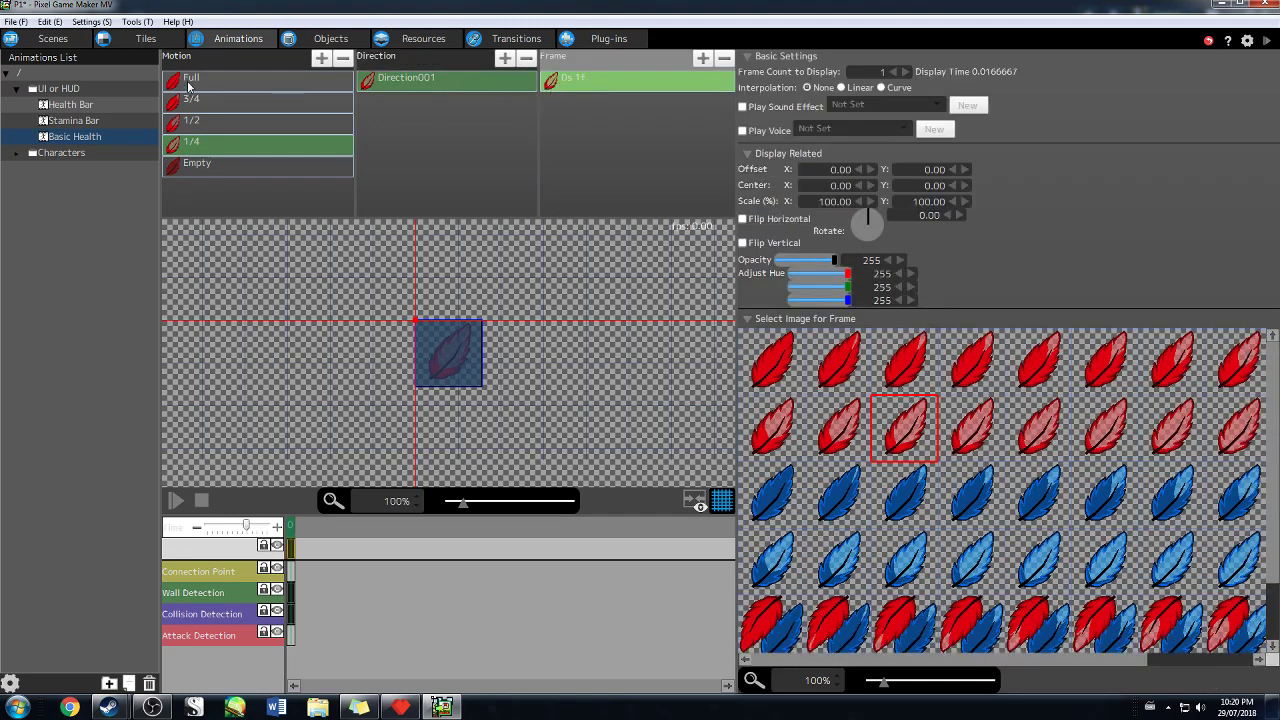
click(322, 40)
right_click(66, 124)
click(110, 152)
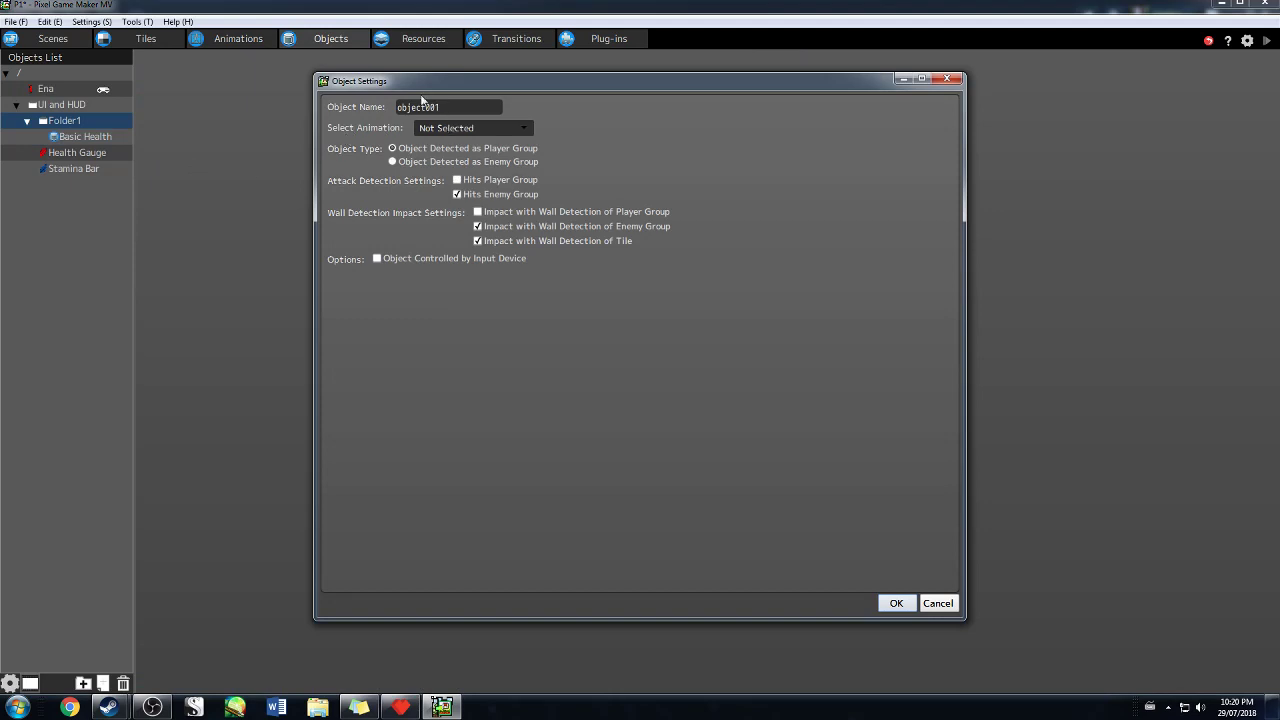
click(462, 129)
mouse_move(472, 161)
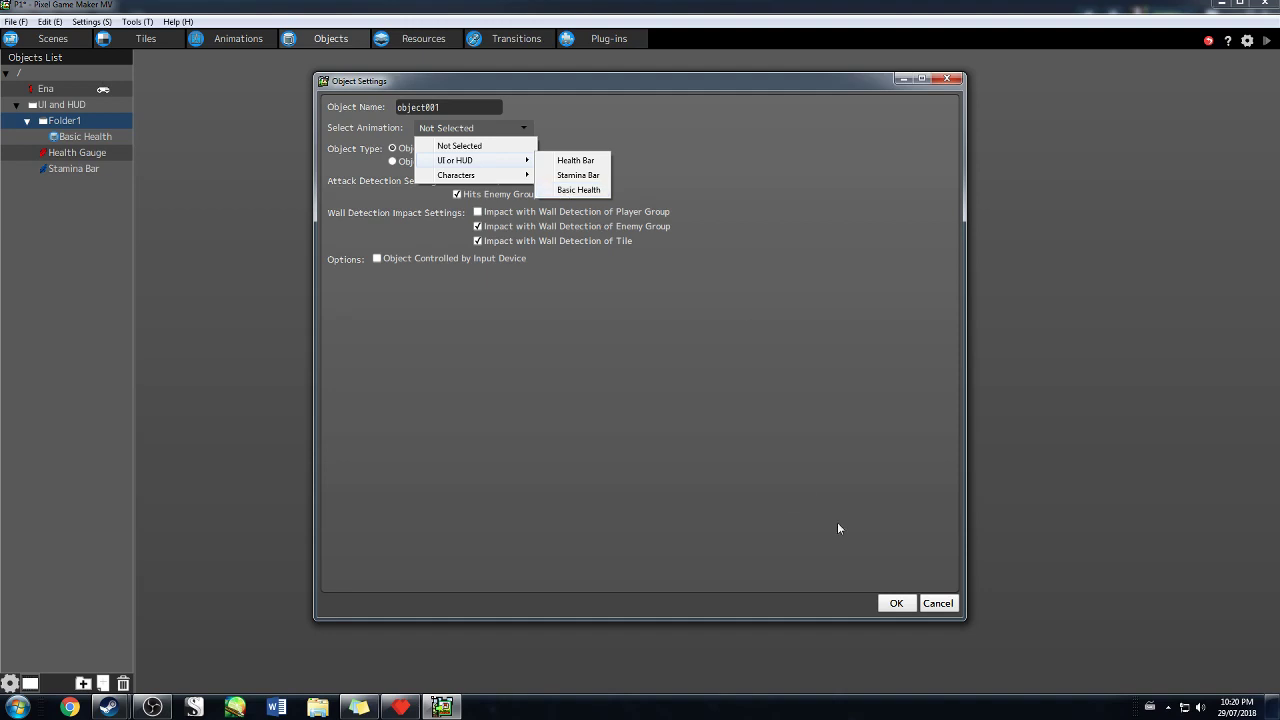
click(938, 603)
click(91, 136)
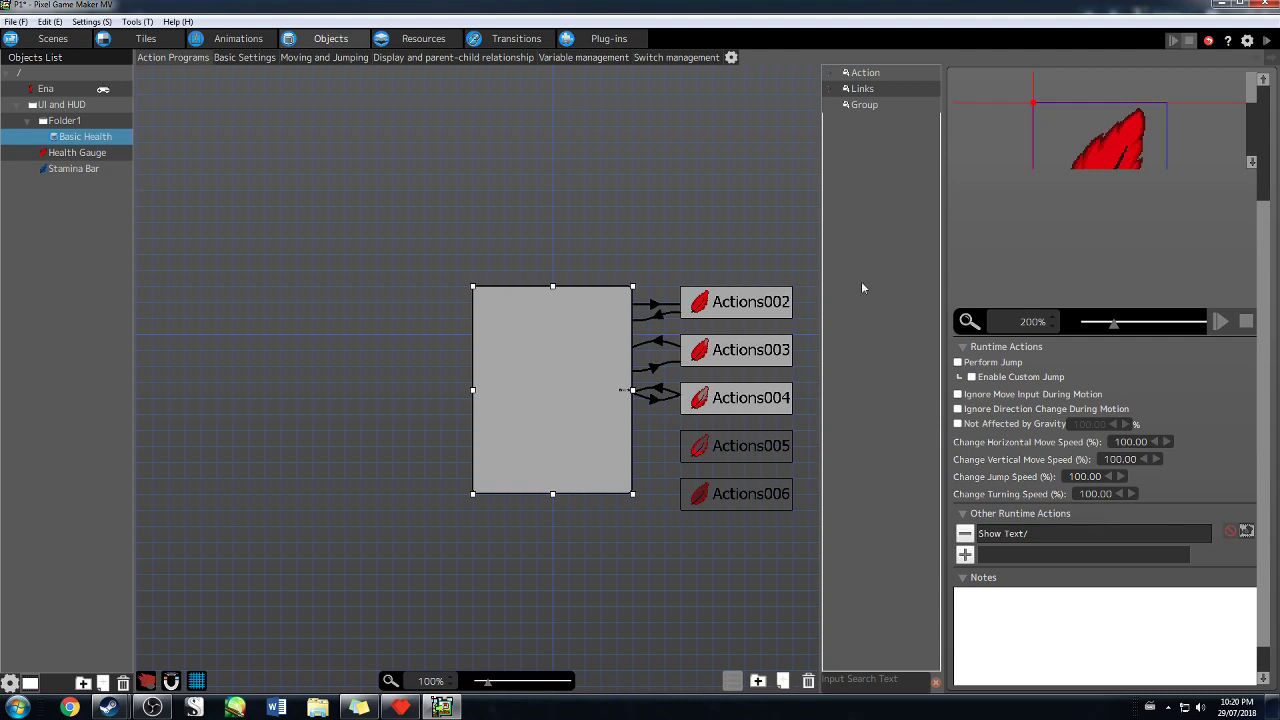
Scroll the properties panel back to the top
scroll(1163, 200, up, 3)
scroll(1163, 226, up, 1)
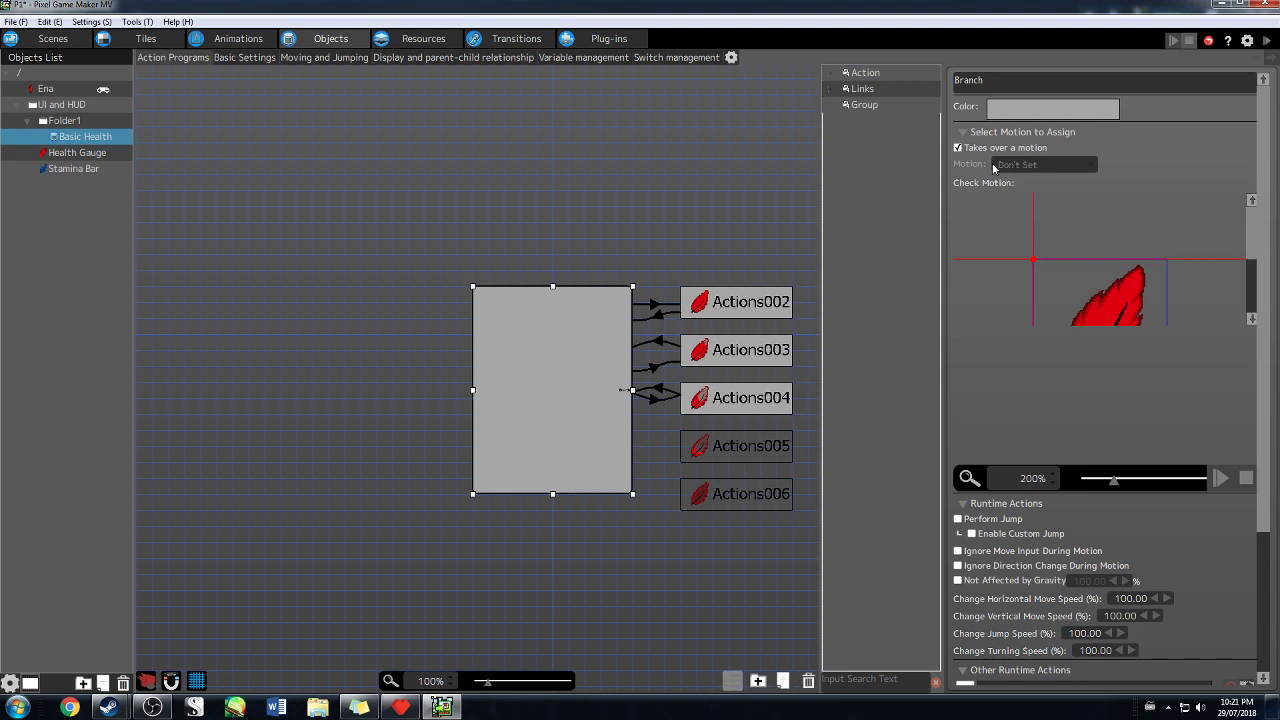
Inspect Actions002, Branch and Actions005, zooming Actions005's 1/4 motion preview to 100%
click(740, 308)
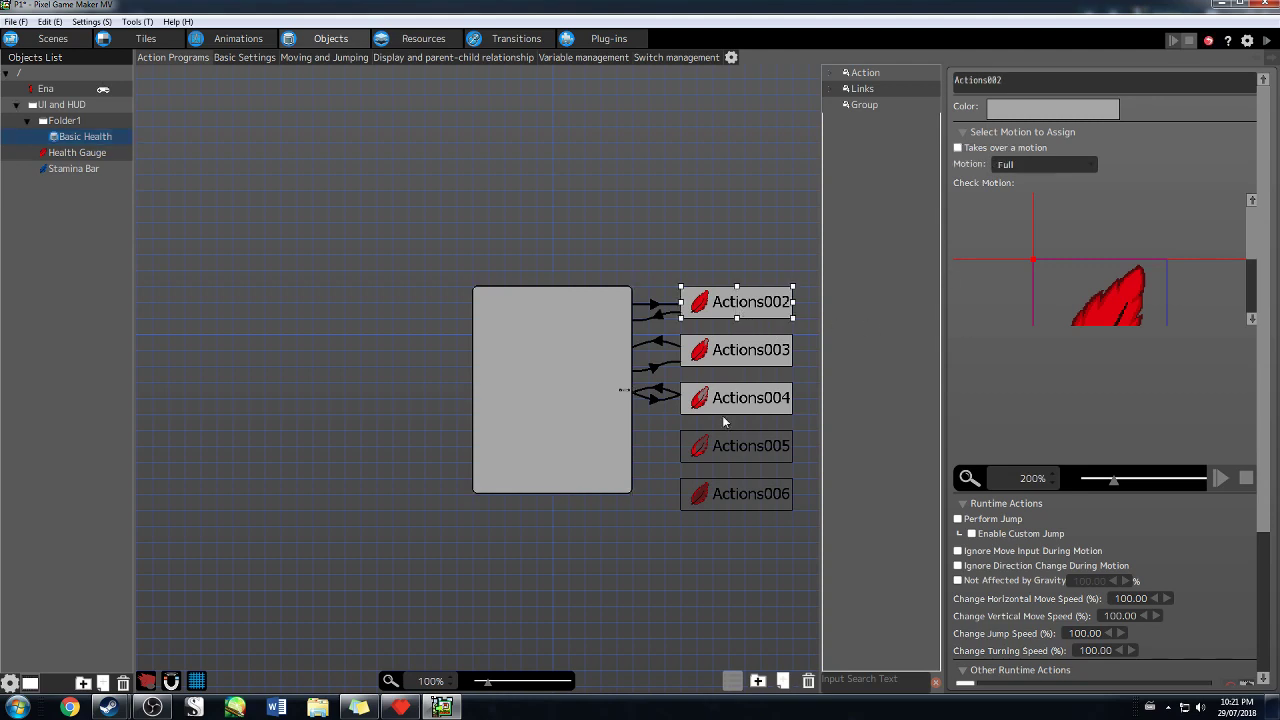
click(742, 450)
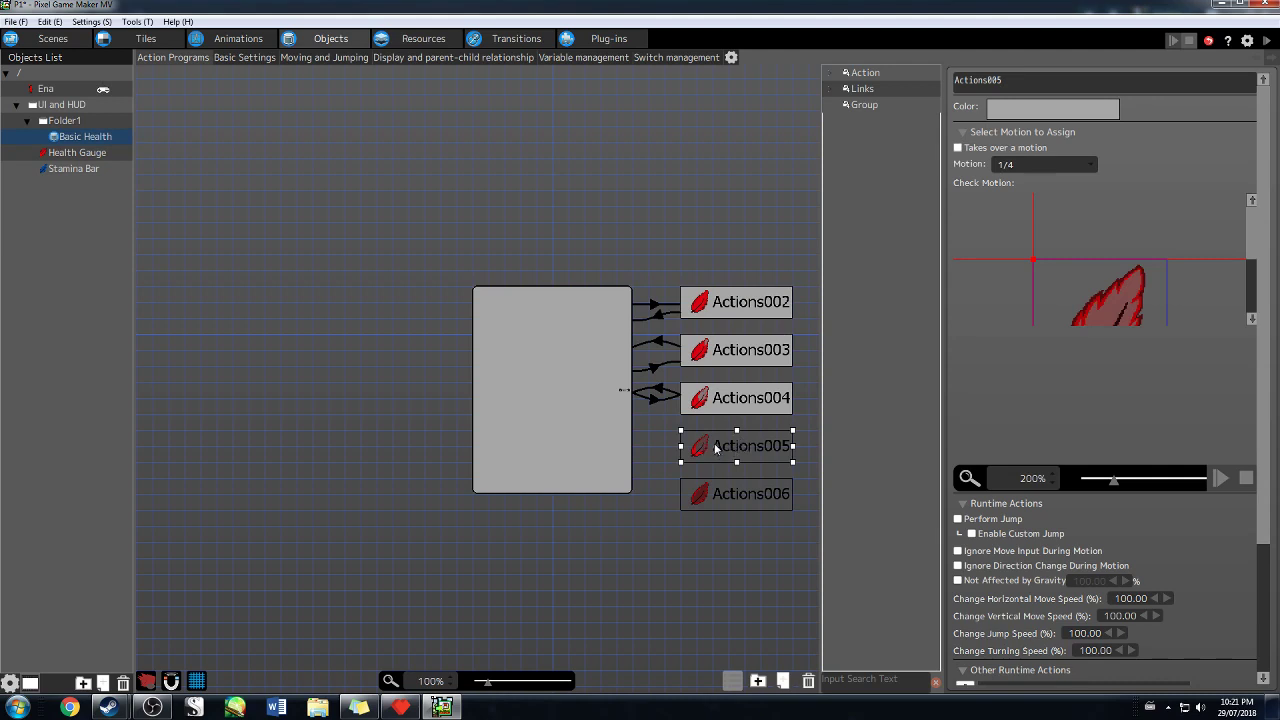
click(614, 444)
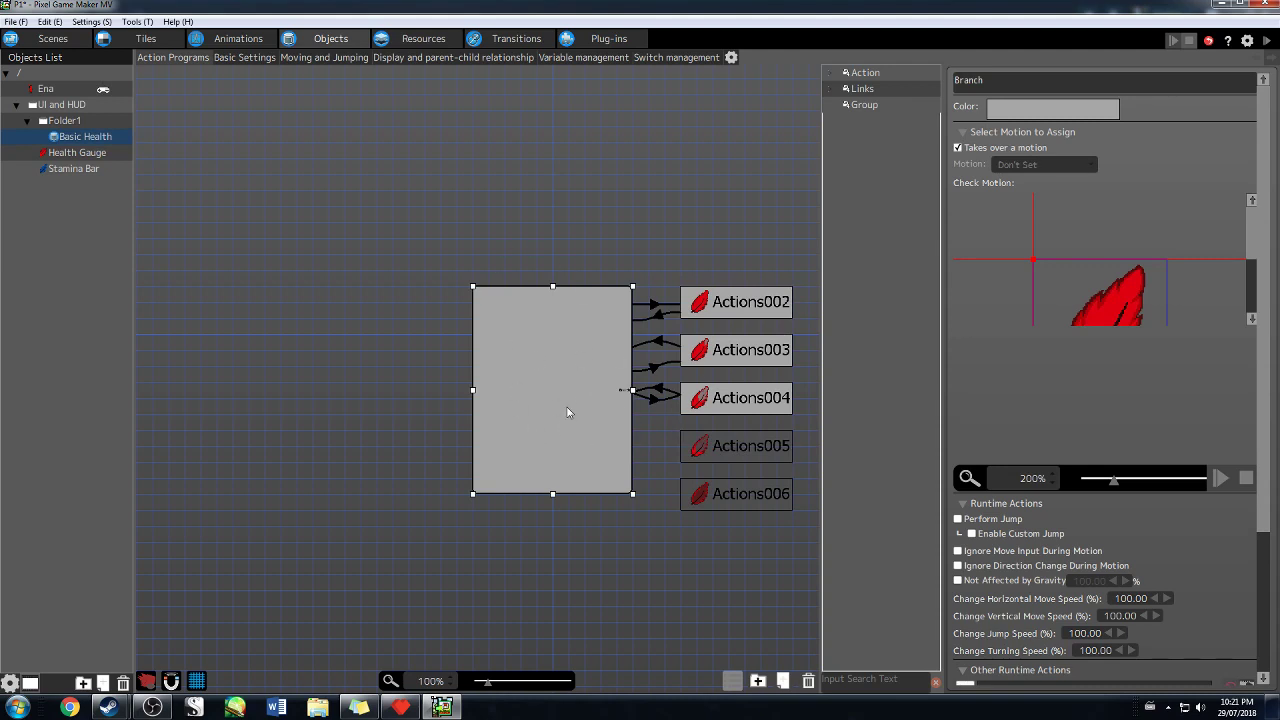
click(733, 436)
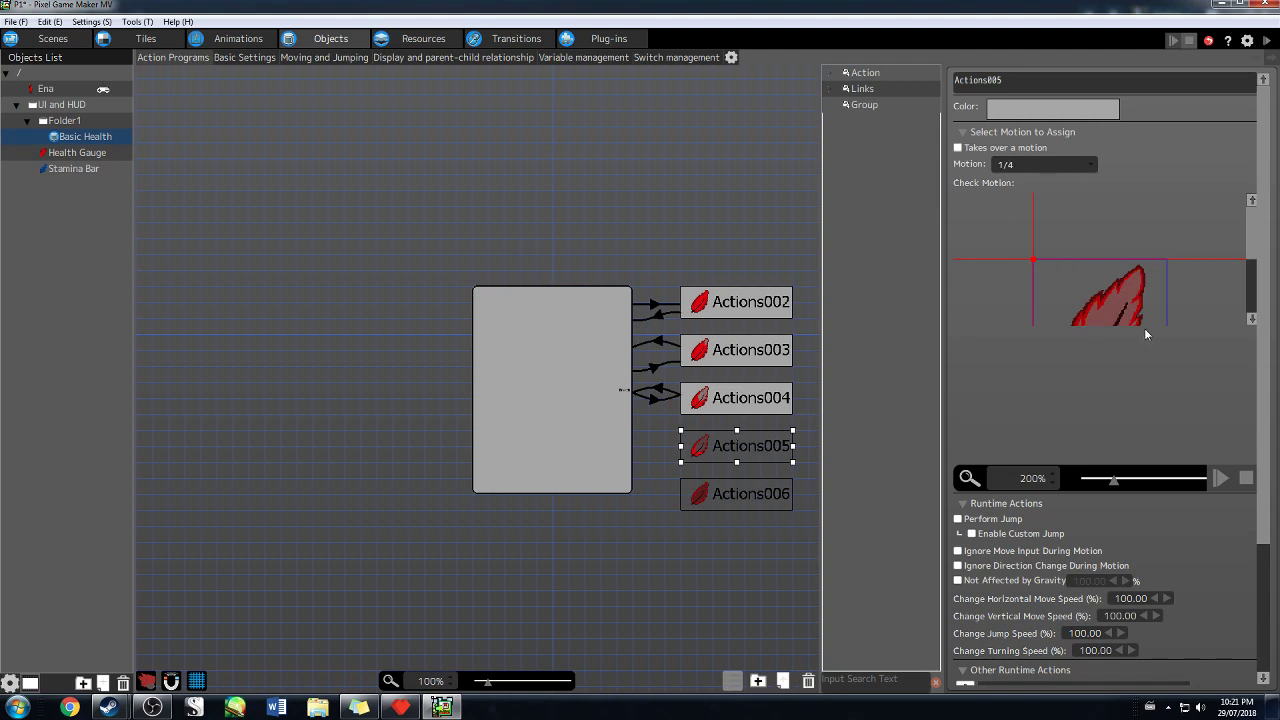
scroll(1146, 332, down, 1)
click(1100, 468)
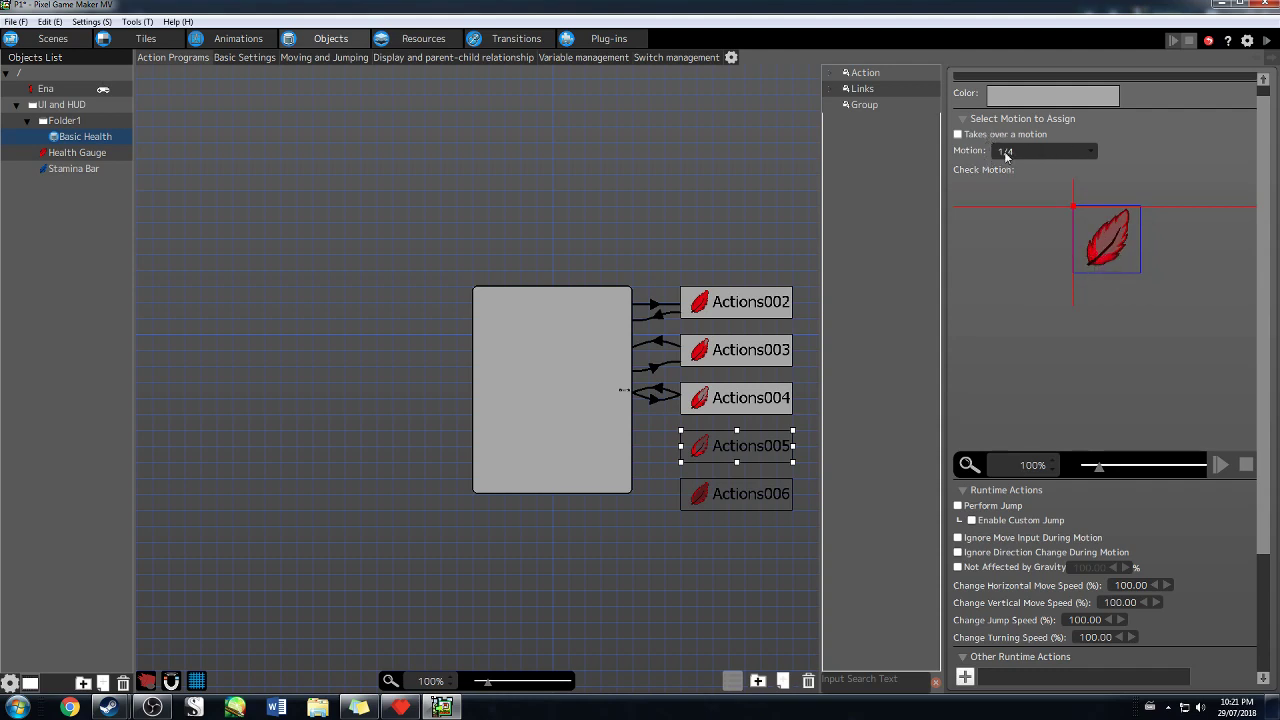
scroll(1008, 535, down, 1)
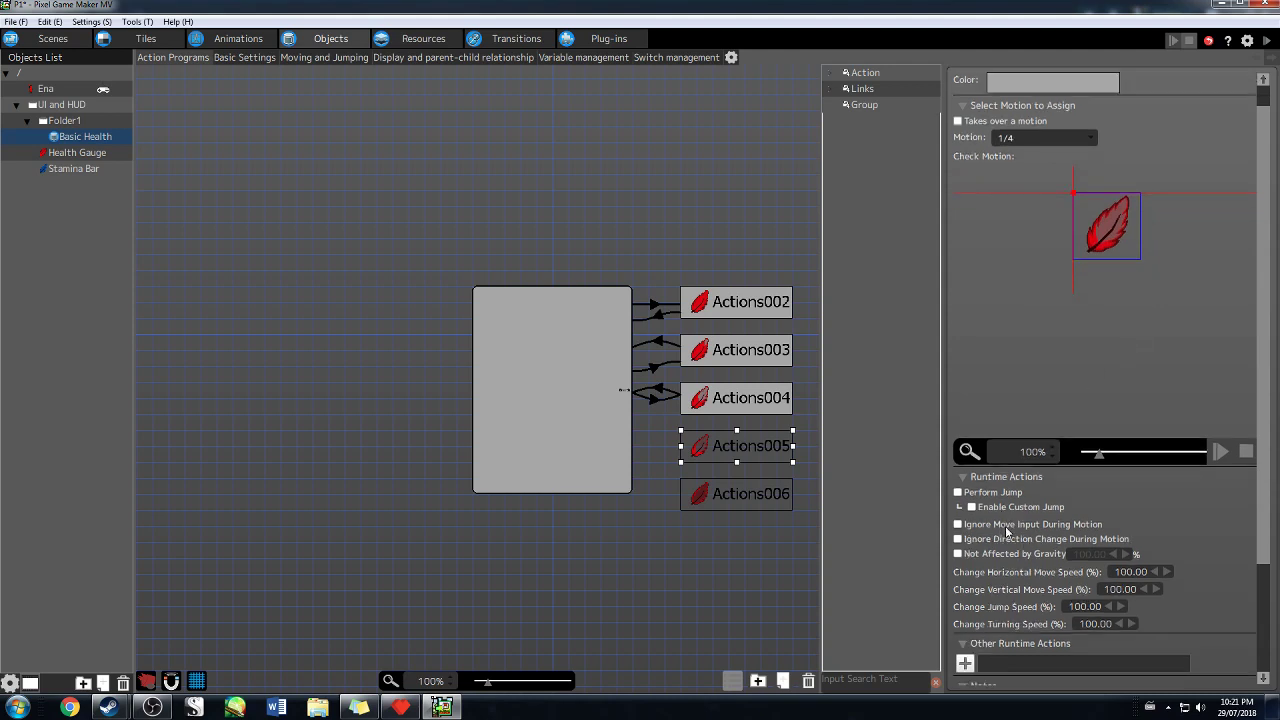
scroll(1008, 535, down, 5)
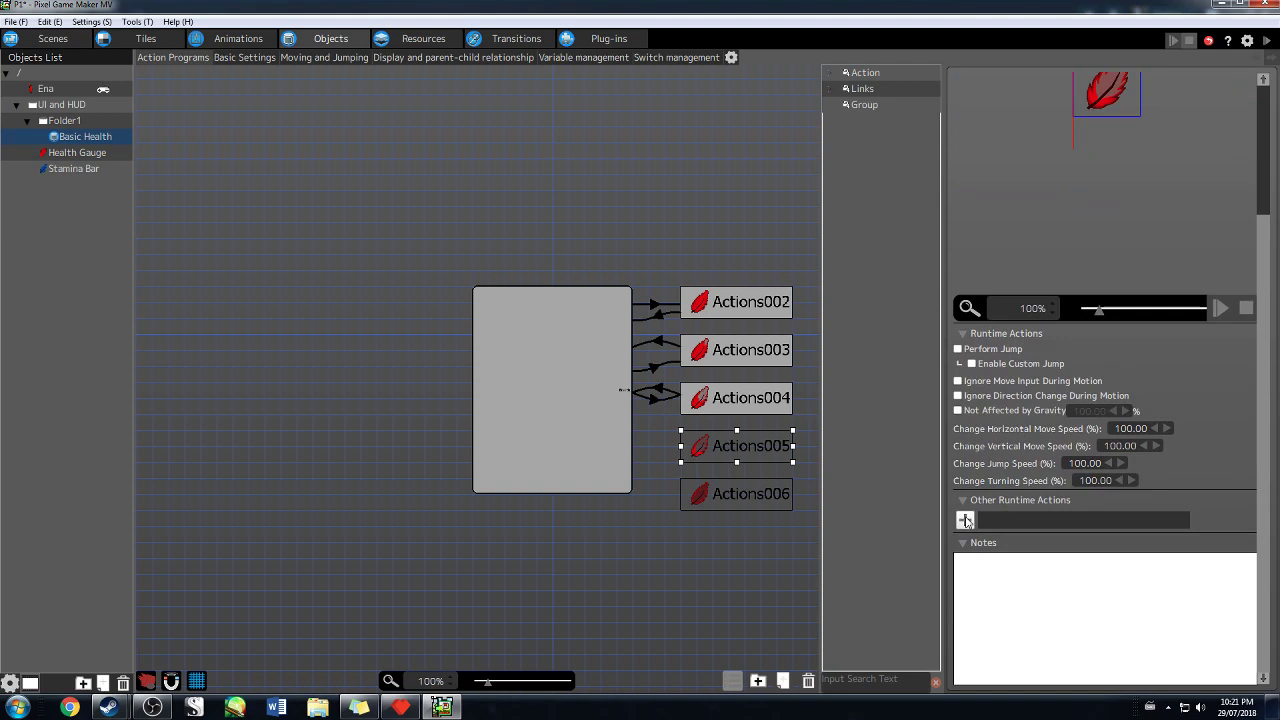
click(245, 58)
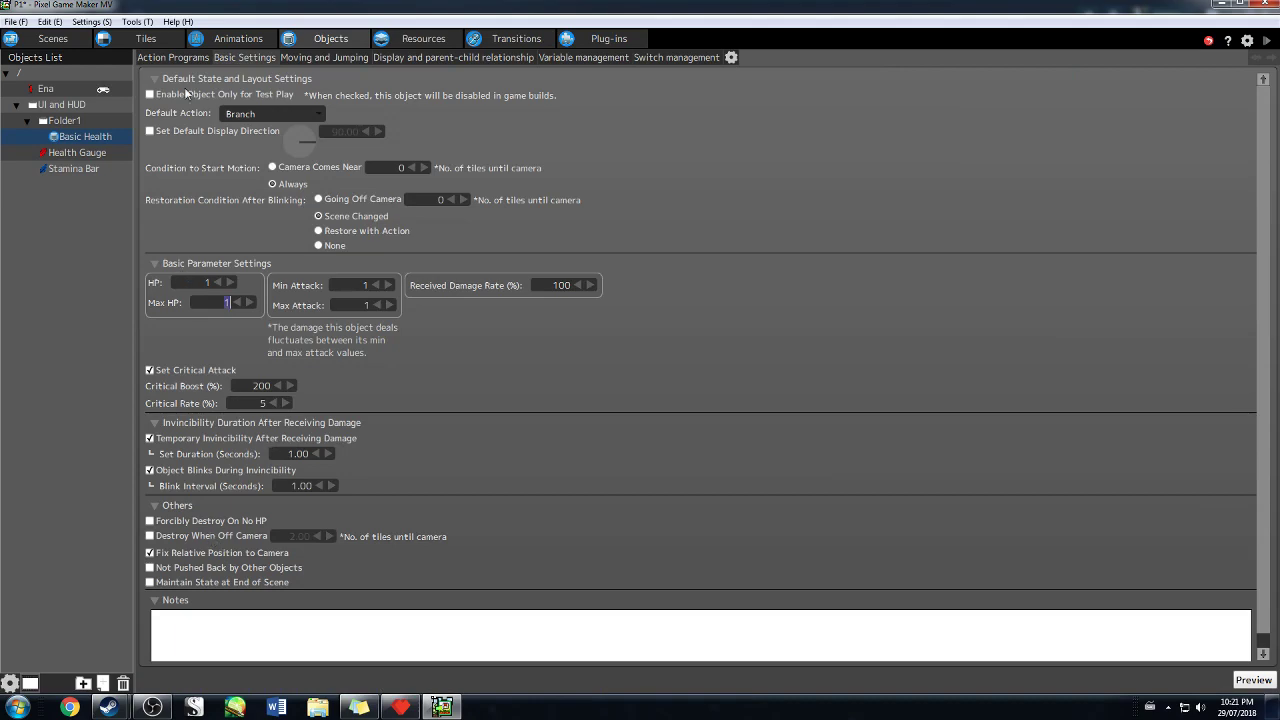
click(166, 56)
click(254, 58)
scroll(625, 334, down, 2)
scroll(398, 400, up, 3)
scroll(398, 407, down, 1)
Review the existing Show Text action in the Actions004 state
click(186, 60)
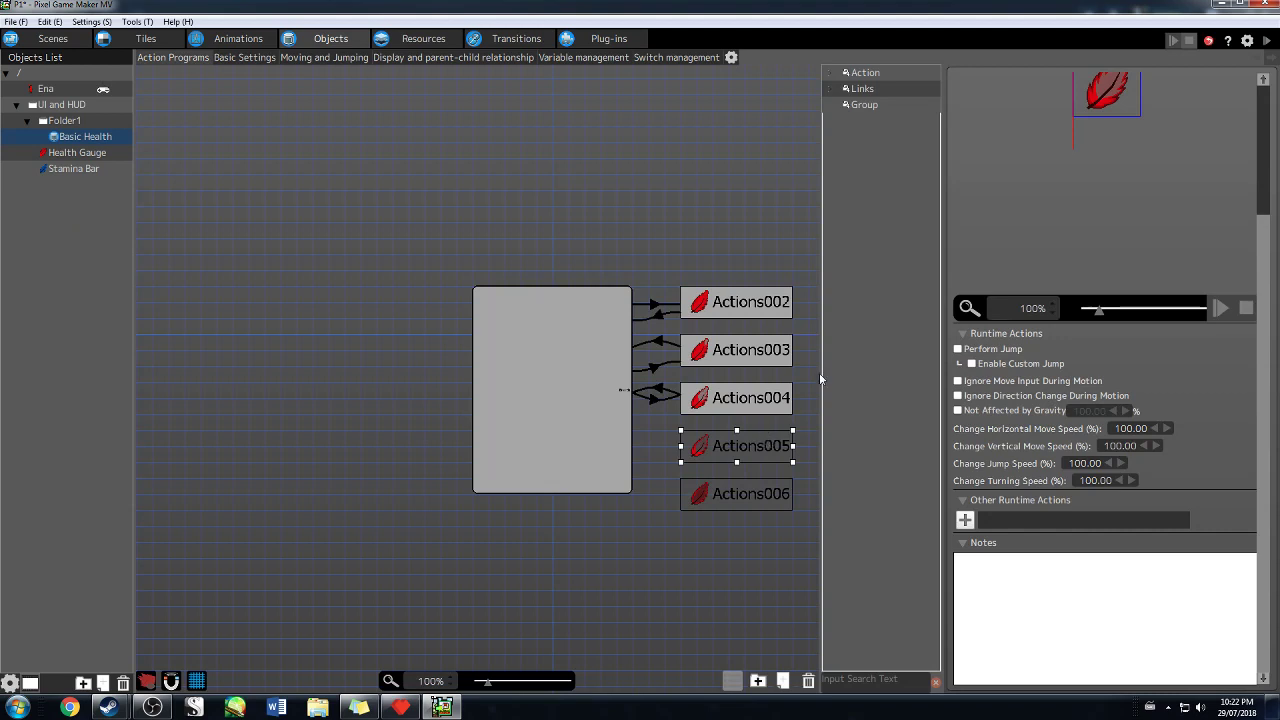
scroll(1127, 250, up, 2)
scroll(1127, 250, up, 3)
scroll(1080, 380, down, 4)
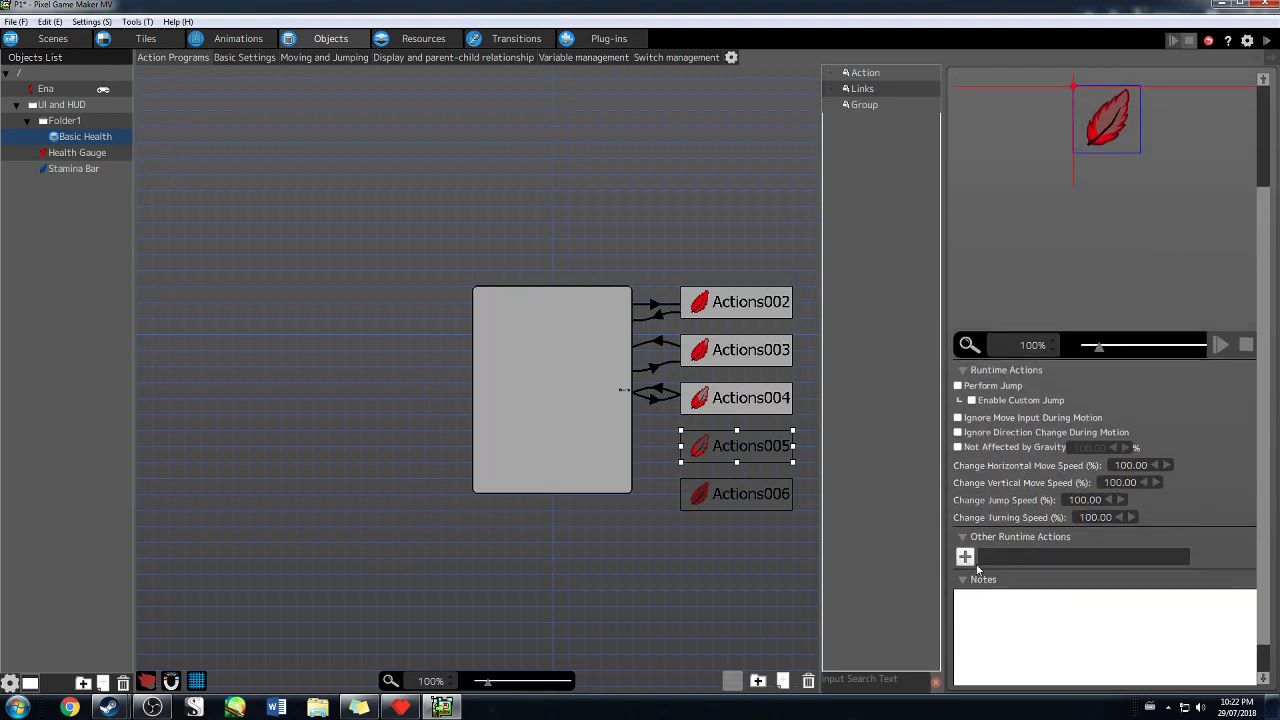
click(748, 405)
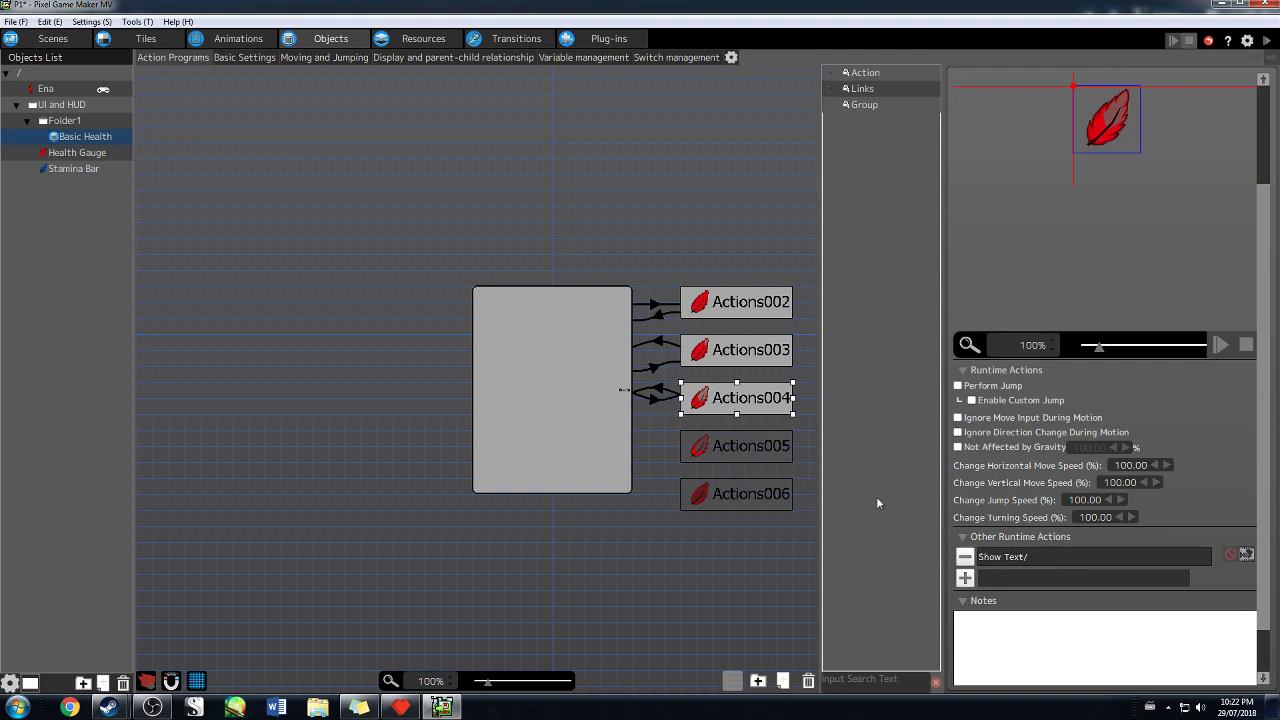
scroll(1082, 512, up, 2)
scroll(1082, 512, up, 3)
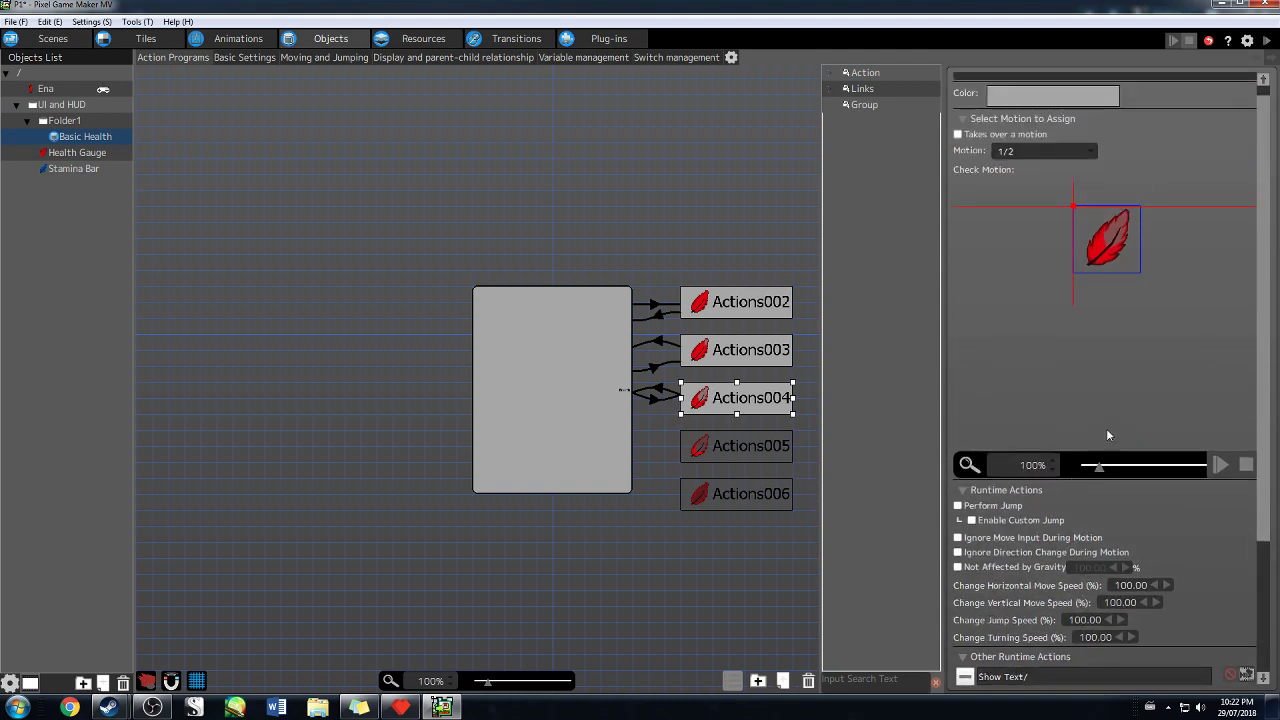
scroll(1082, 512, down, 3)
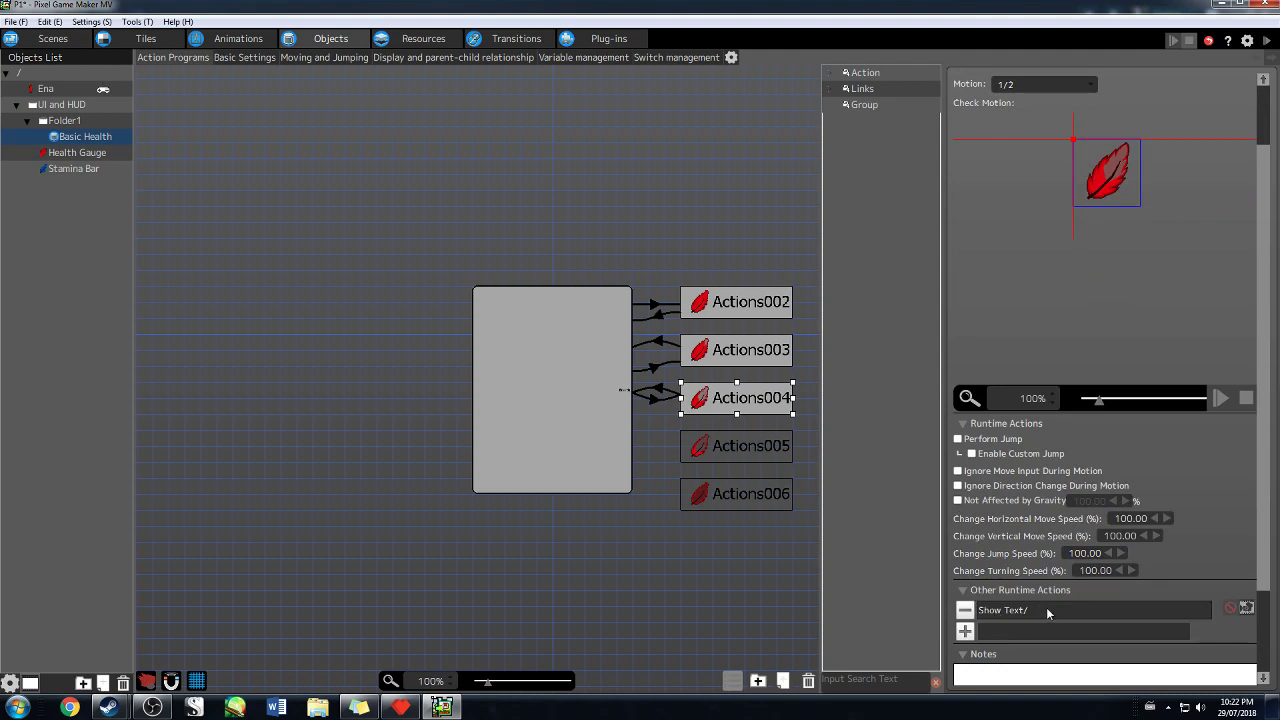
Add a Show Text runtime action to Actions005 showing the player's HP variable in font6x10
click(719, 455)
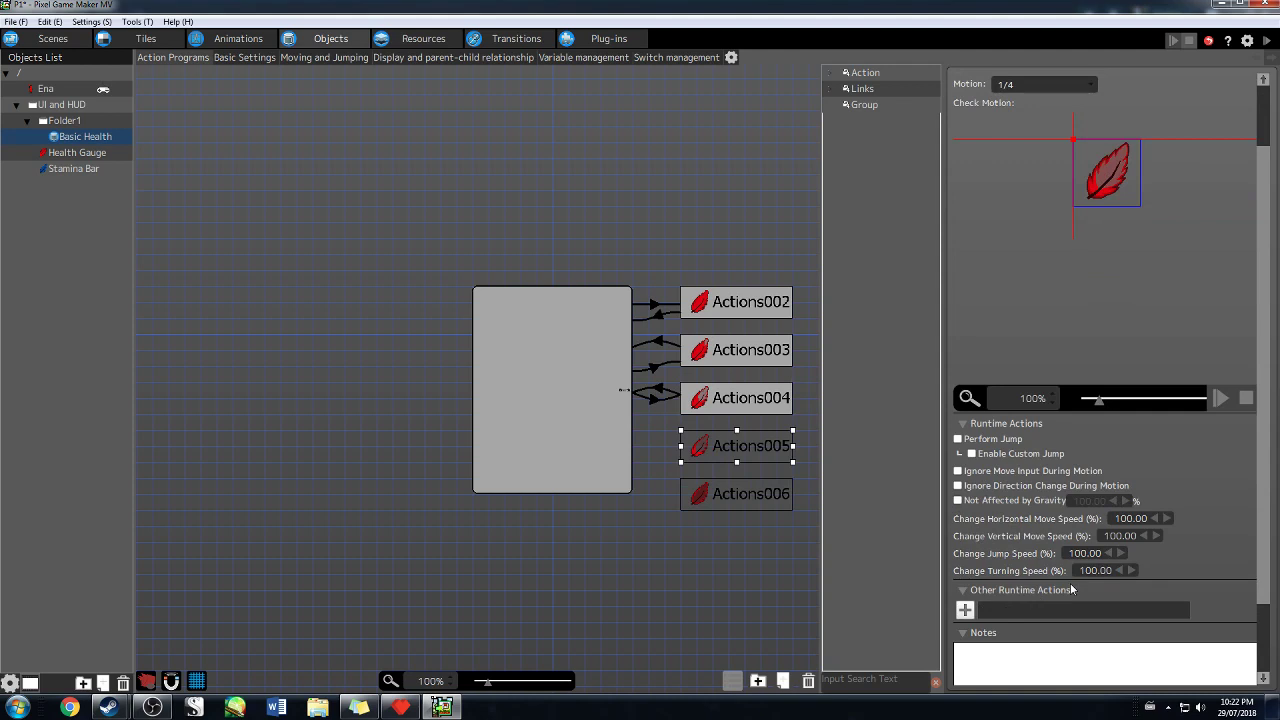
click(965, 610)
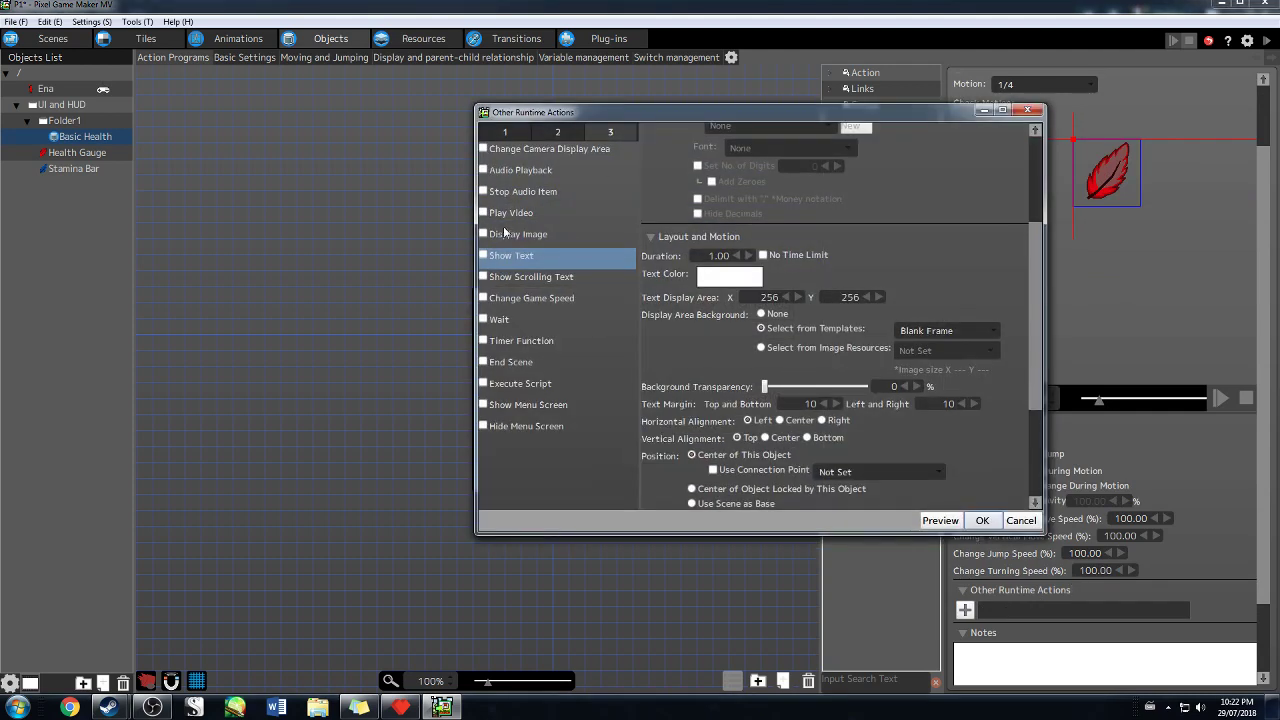
click(483, 255)
scroll(721, 208, up, 1)
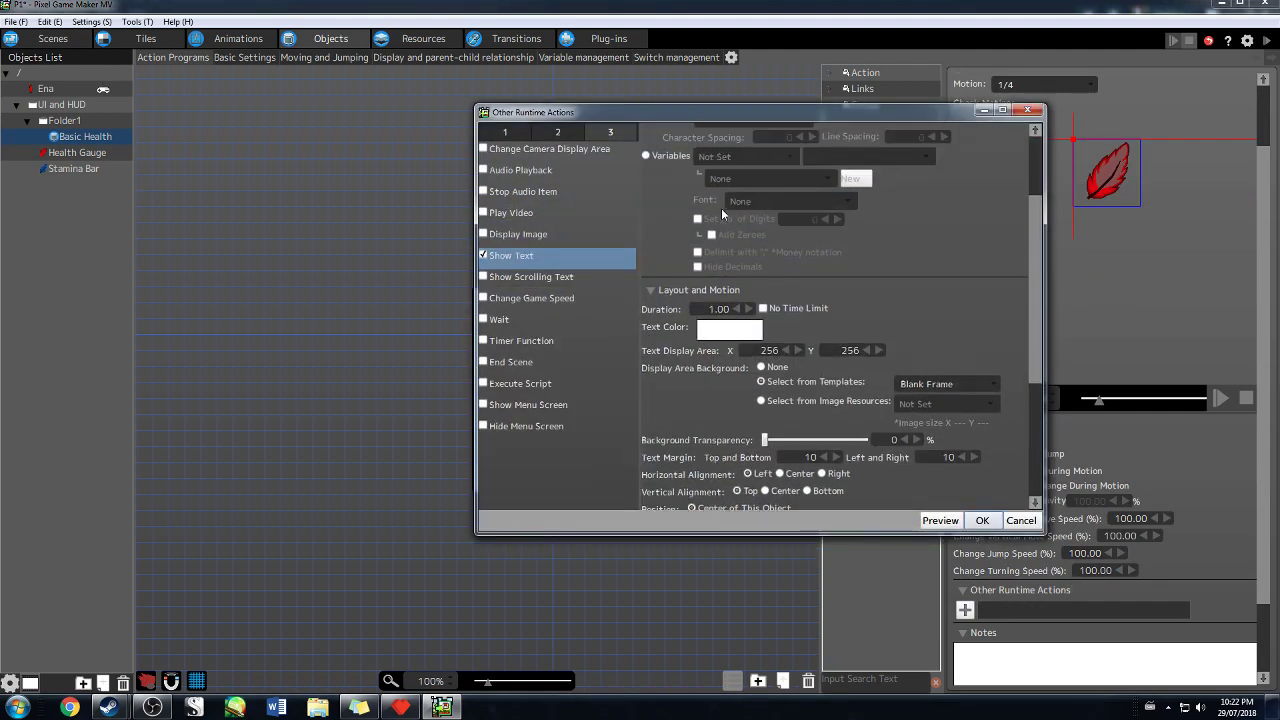
scroll(721, 208, up, 2)
click(650, 275)
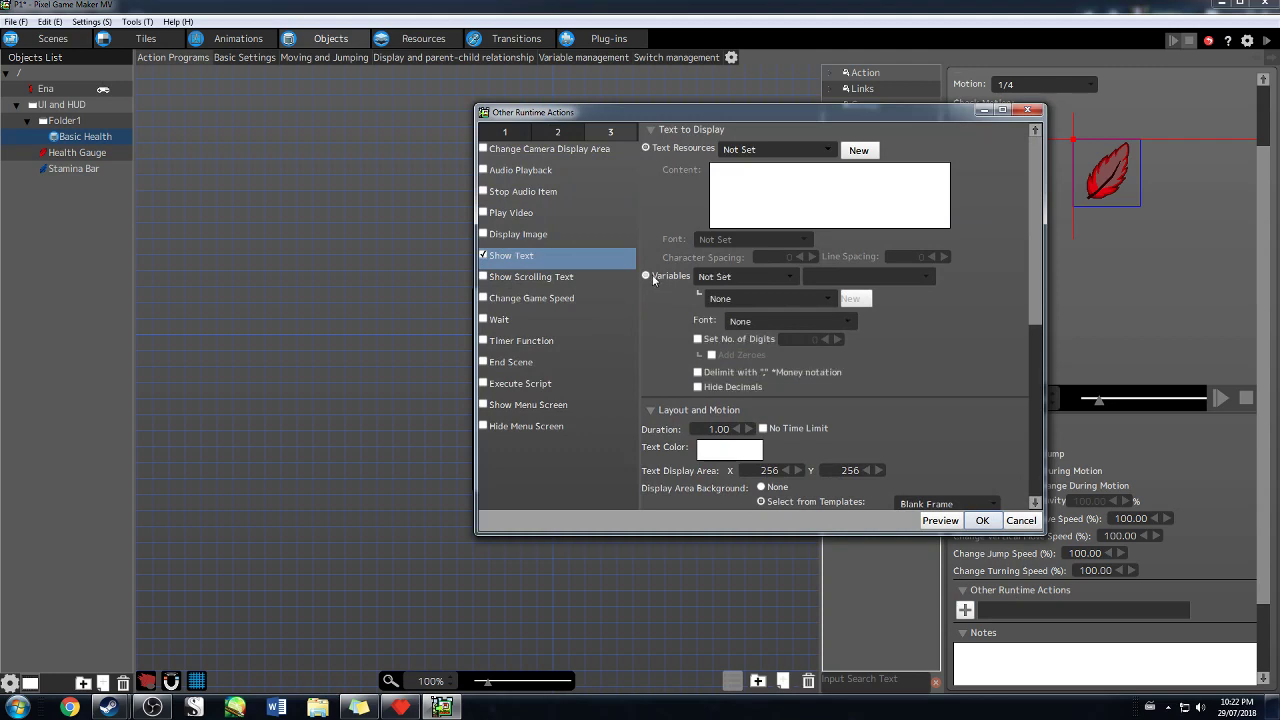
click(725, 279)
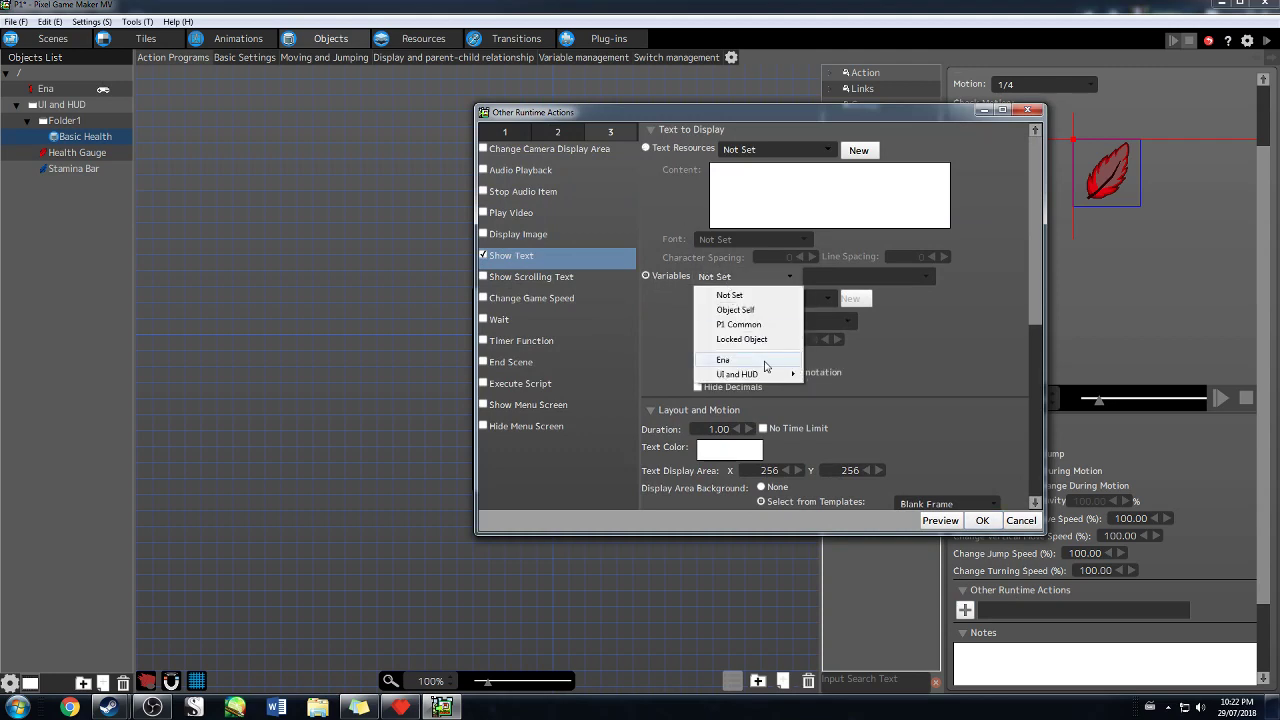
click(766, 362)
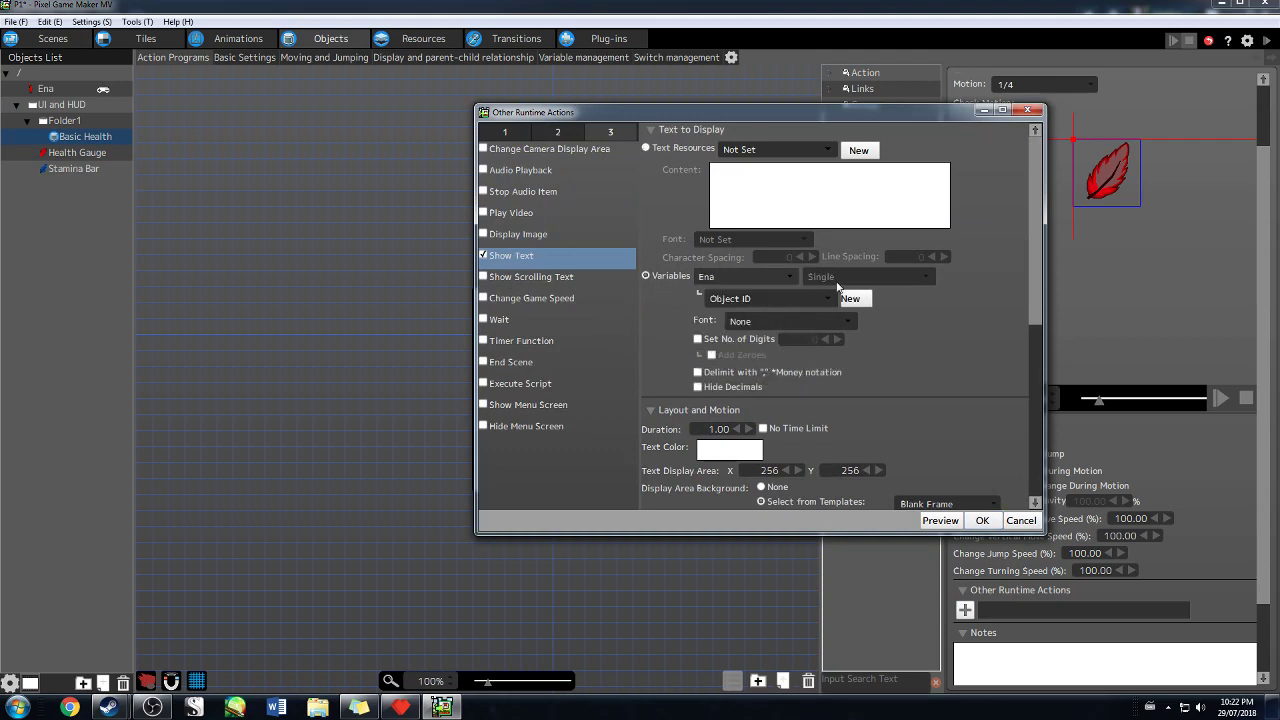
click(830, 290)
click(765, 233)
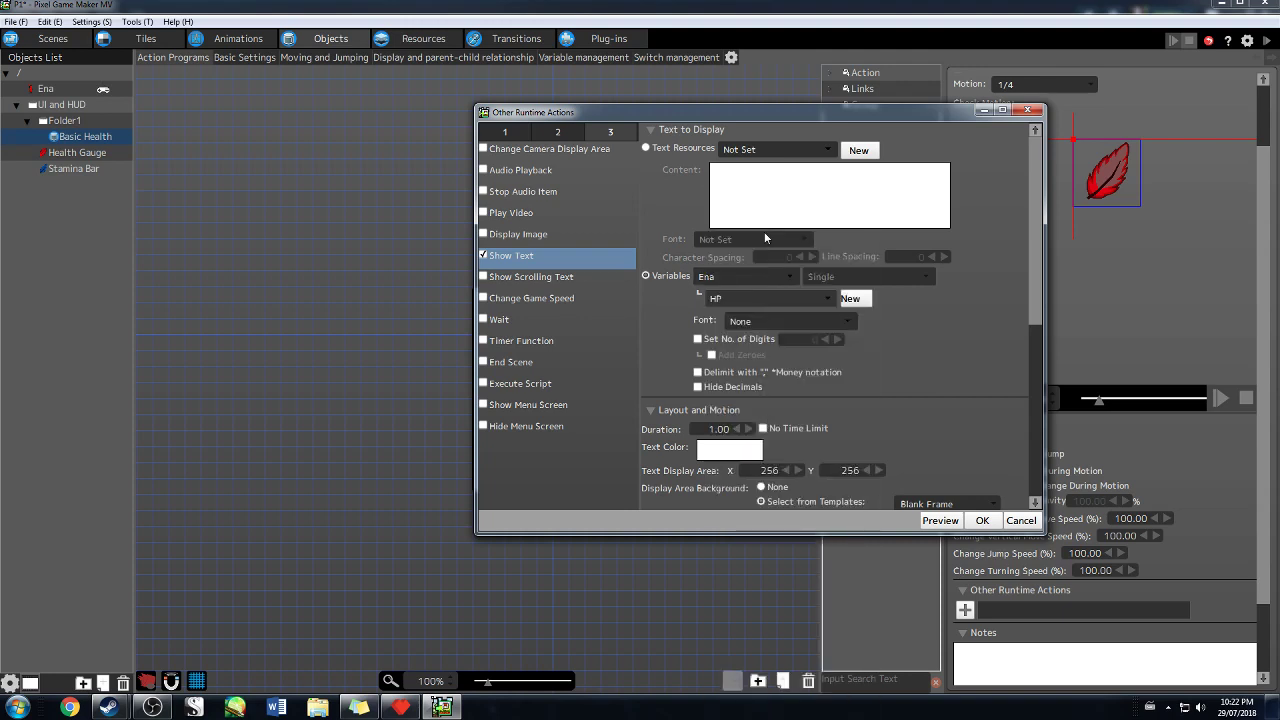
click(790, 318)
click(795, 320)
click(826, 319)
click(797, 362)
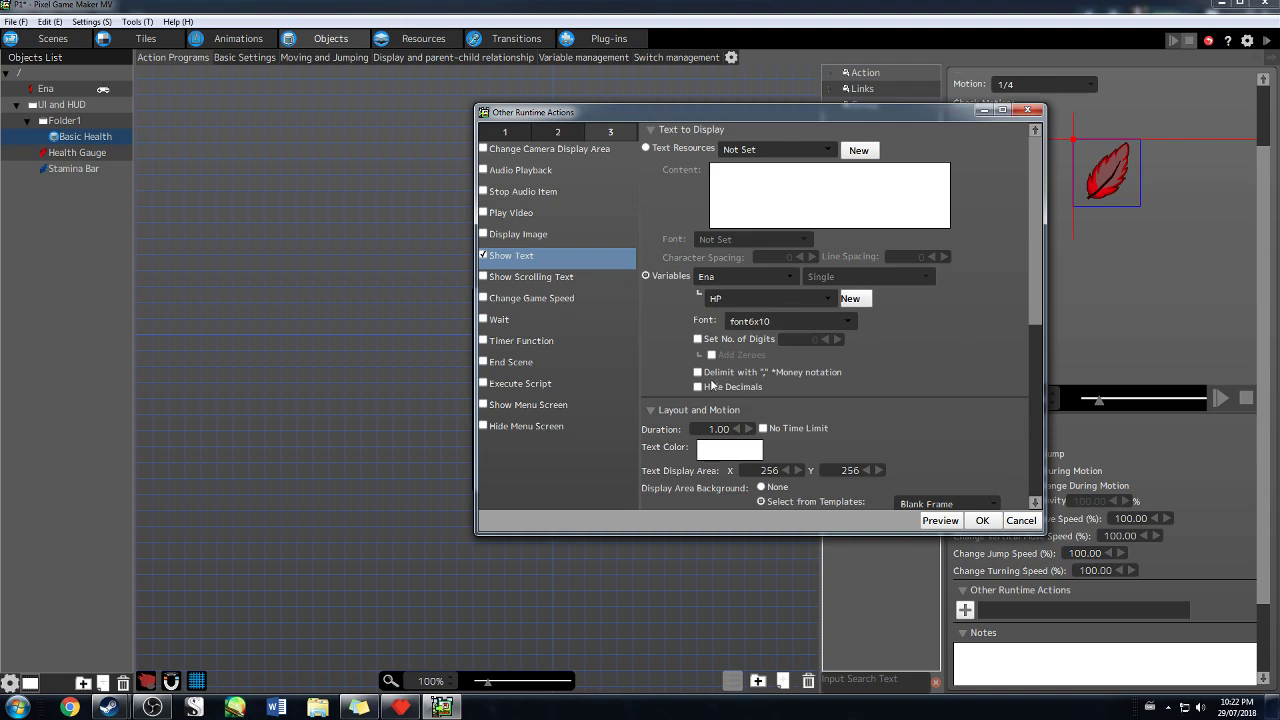
Set the Show Text background transparency to 100 and confirm the action
scroll(762, 435, down, 1)
scroll(762, 435, down, 10)
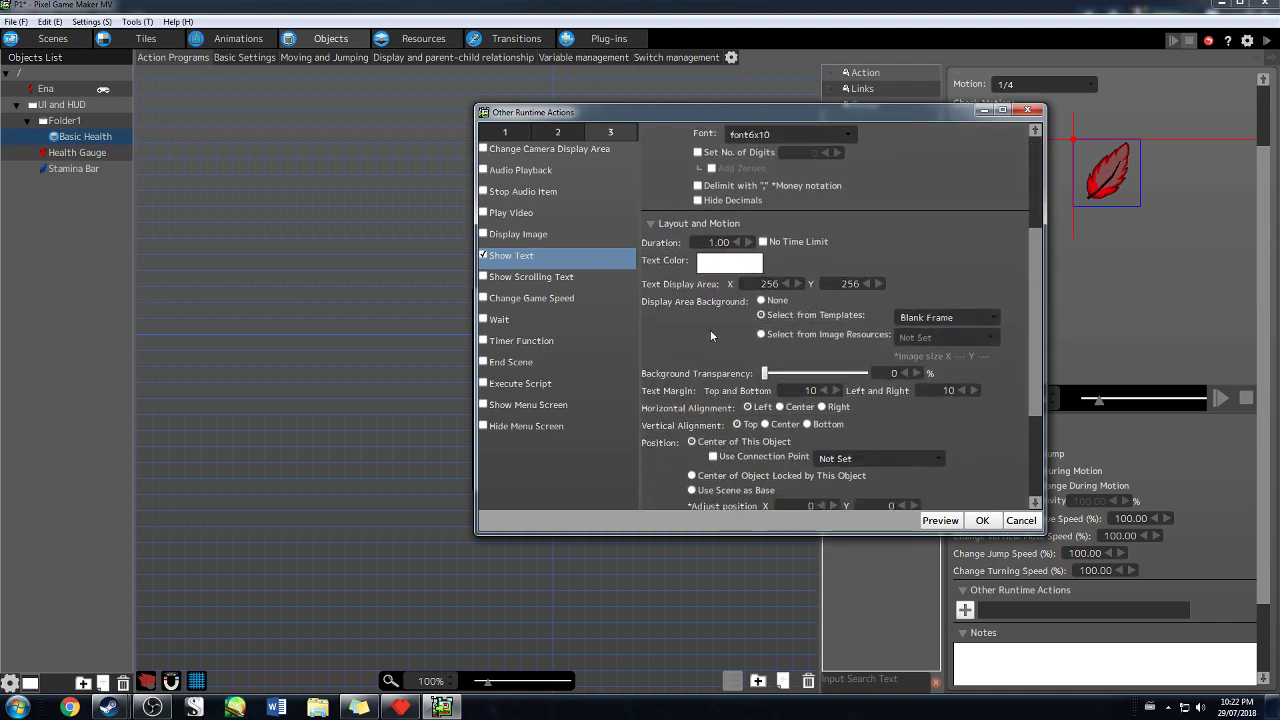
scroll(738, 322, down, 1)
drag(764, 293, 898, 312)
click(972, 522)
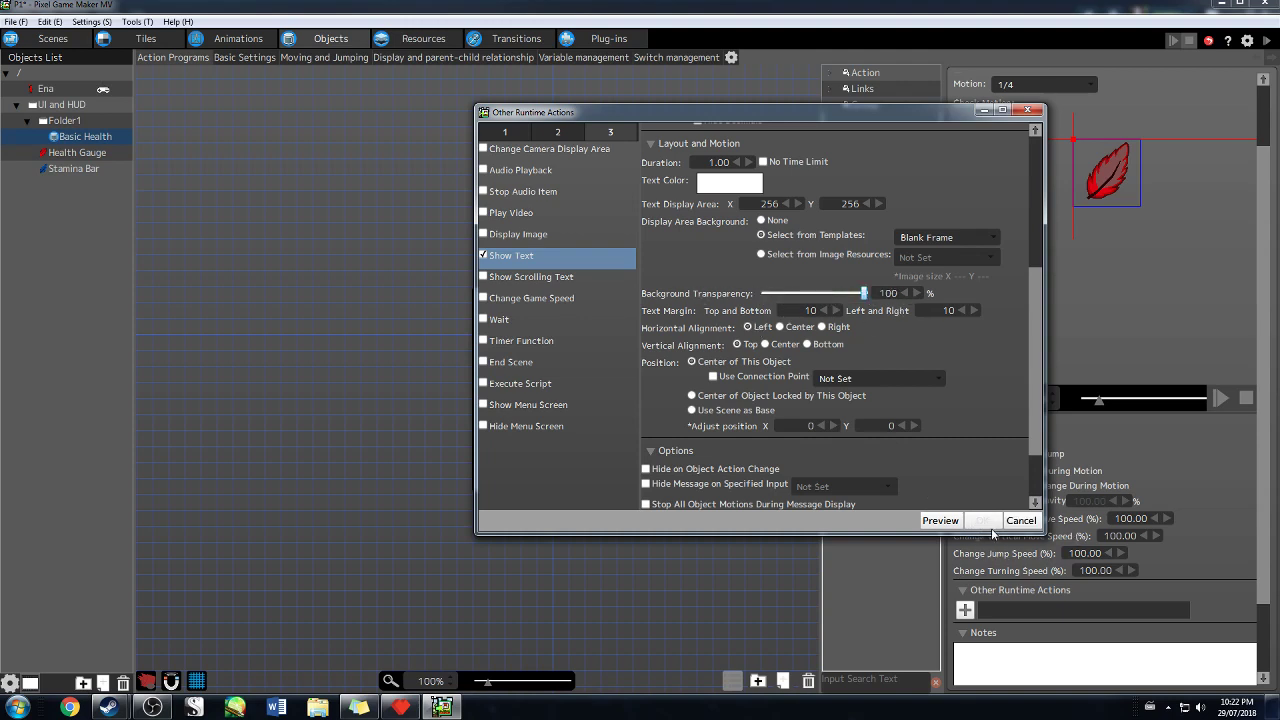
click(982, 520)
Compare the Show Text runtime actions of Actions002, Actions003 and Actions004
click(733, 405)
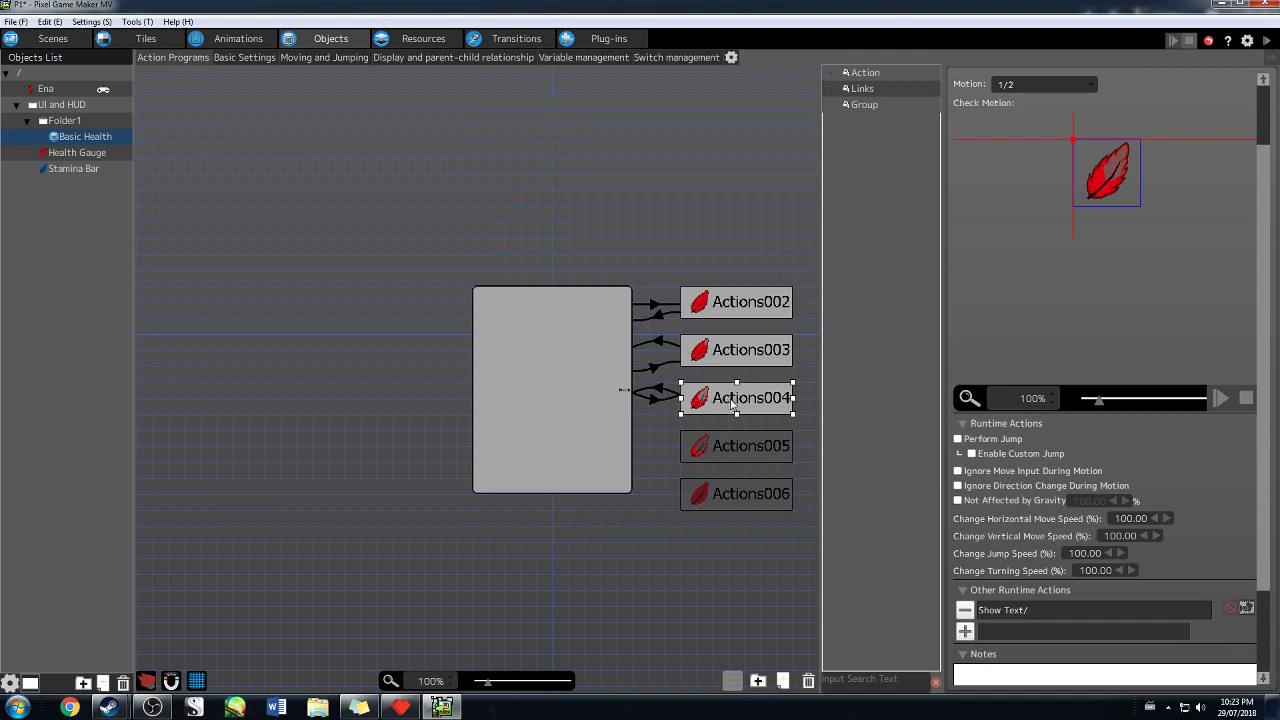
double_click(1012, 612)
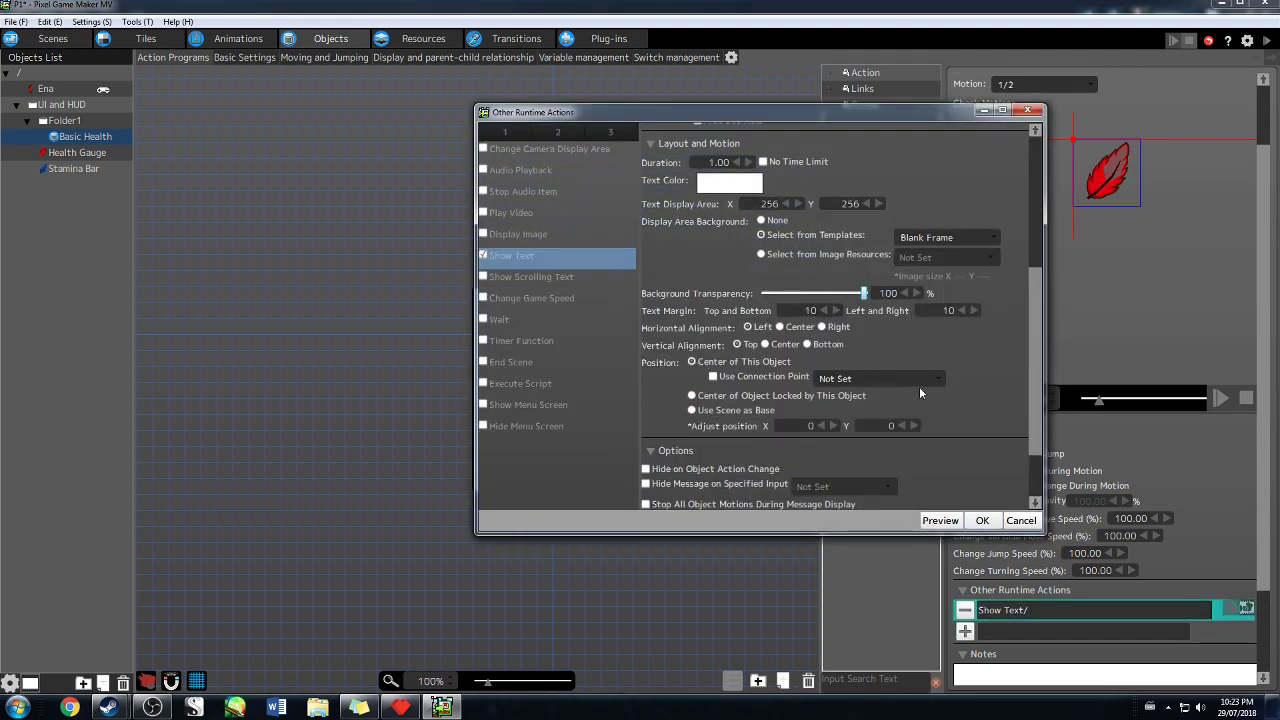
click(980, 521)
click(743, 360)
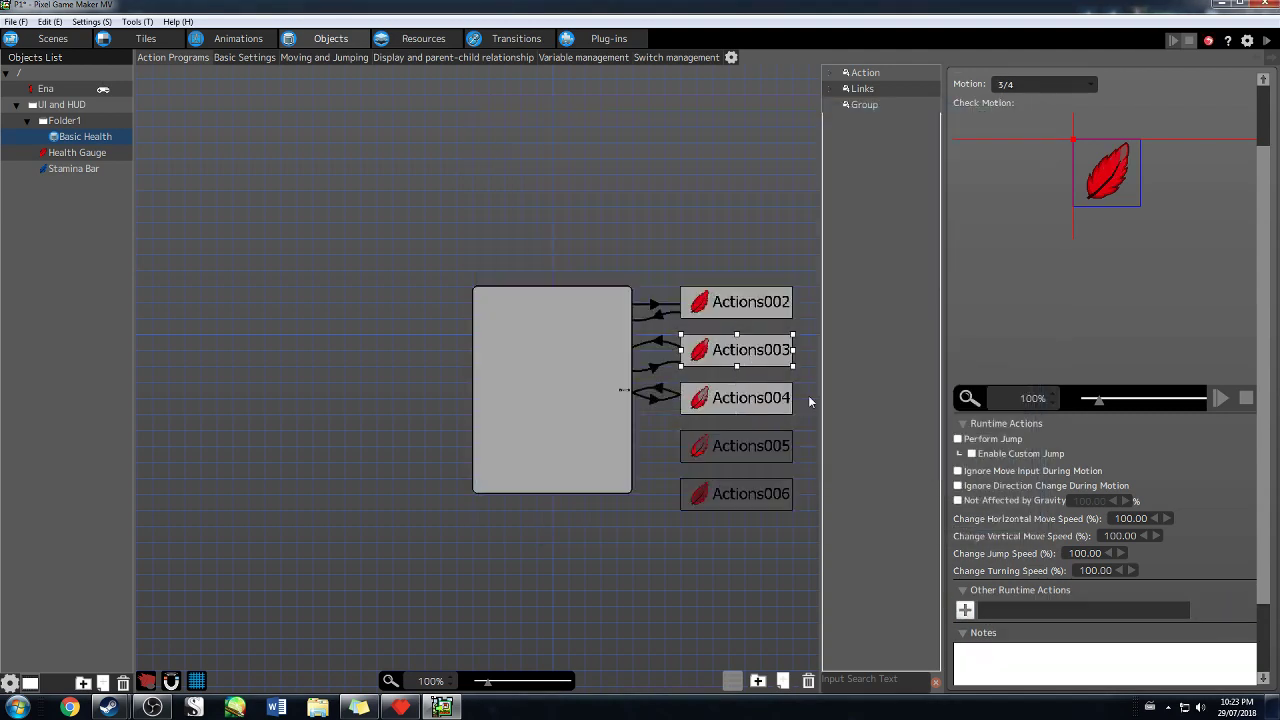
click(745, 401)
click(731, 357)
click(745, 312)
click(757, 354)
Add a Show Text runtime action to Actions003 displaying Ena's HP in font6x10
click(965, 610)
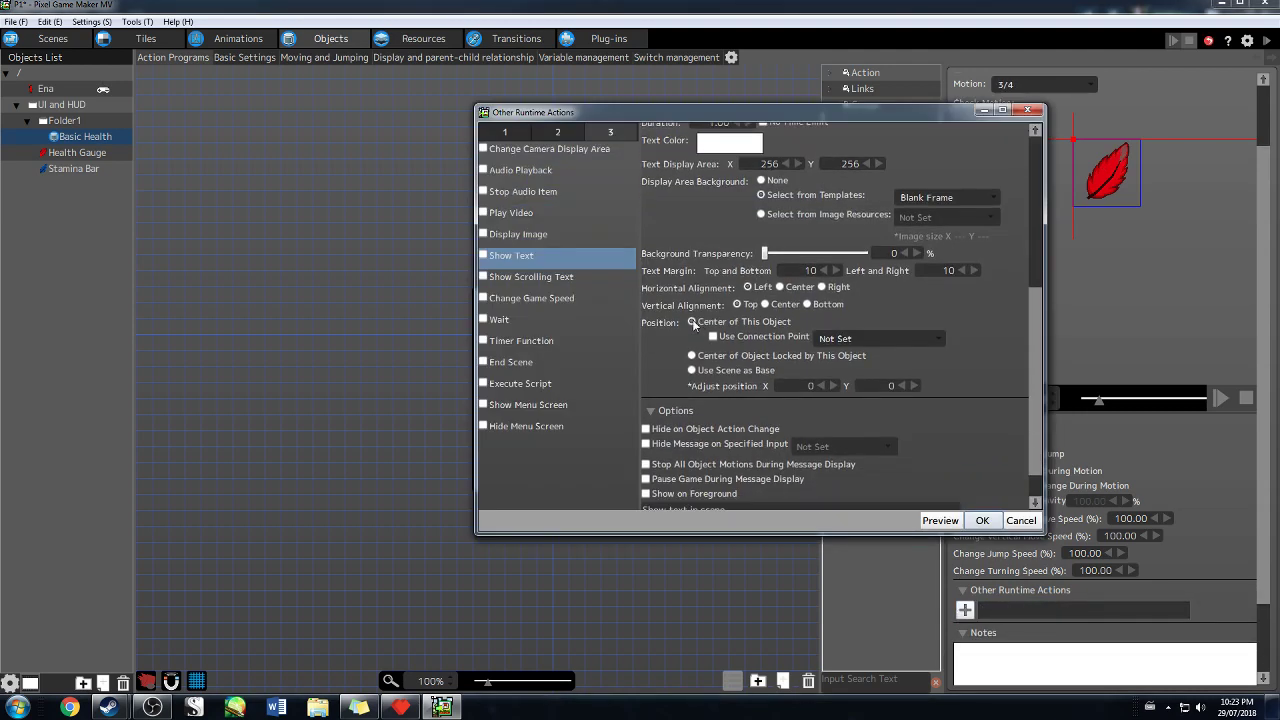
scroll(689, 322, up, 1)
click(484, 256)
scroll(700, 240, up, 5)
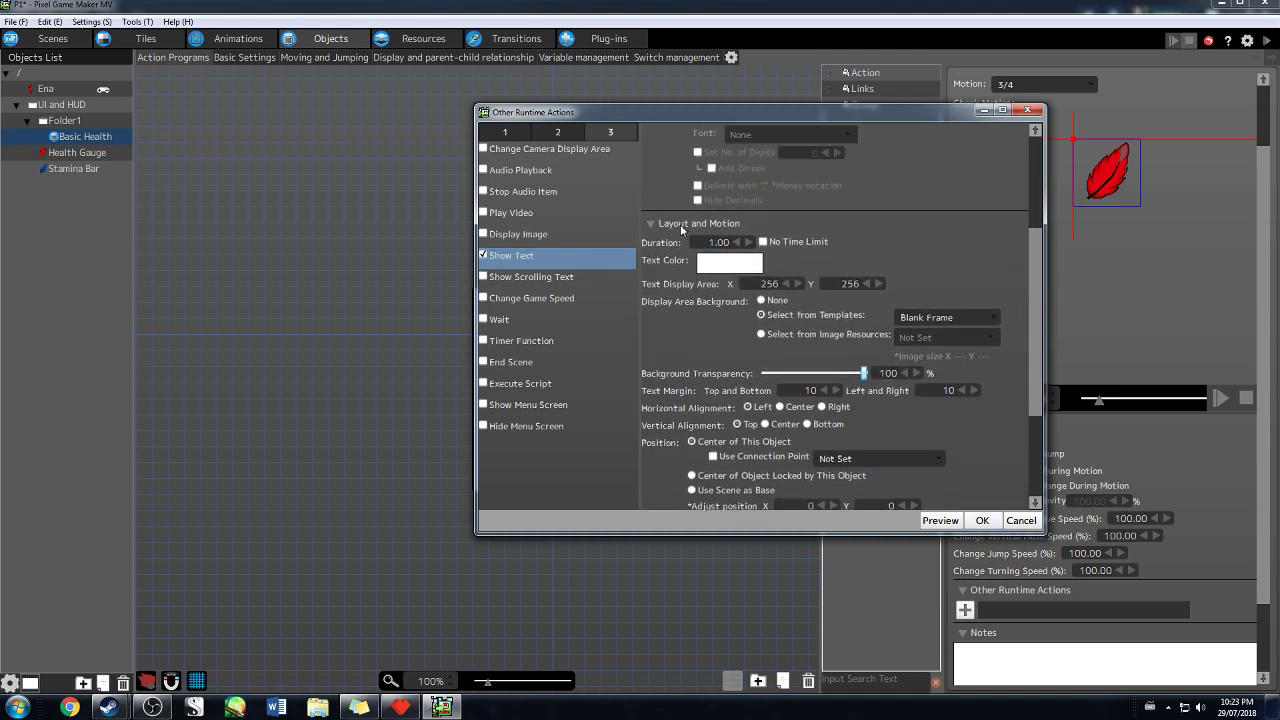
click(661, 249)
click(750, 249)
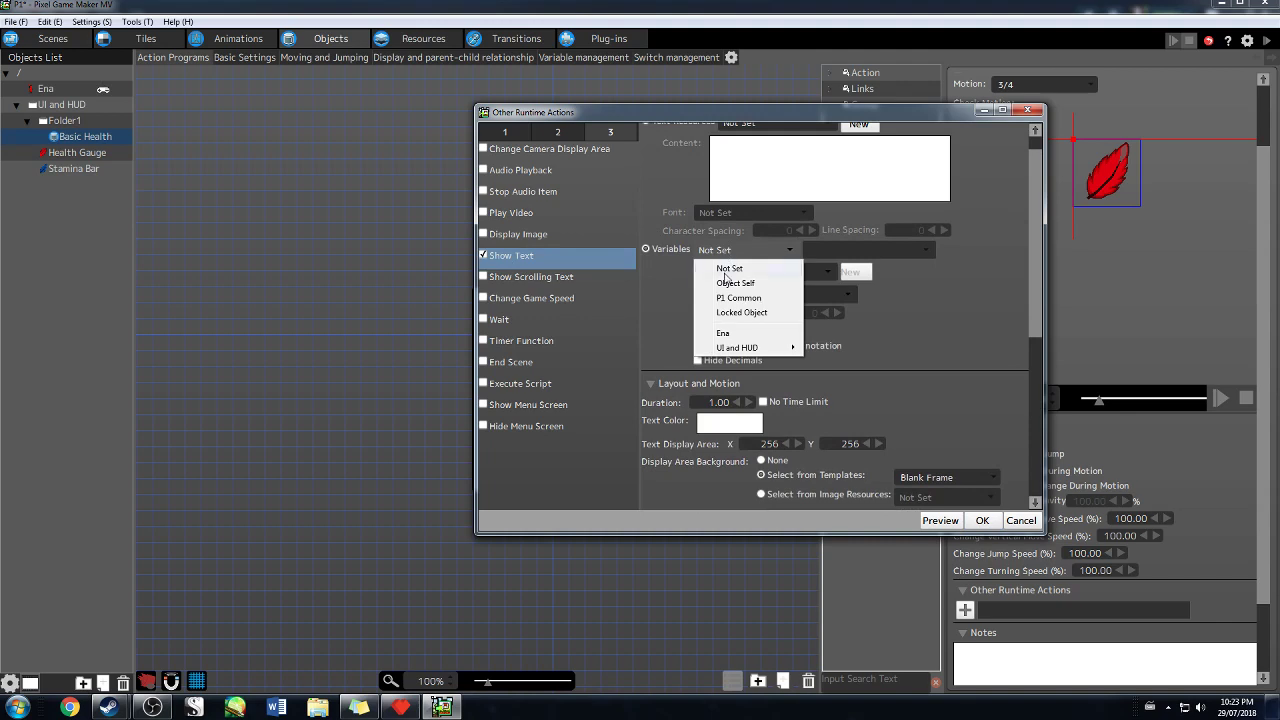
click(740, 330)
click(736, 272)
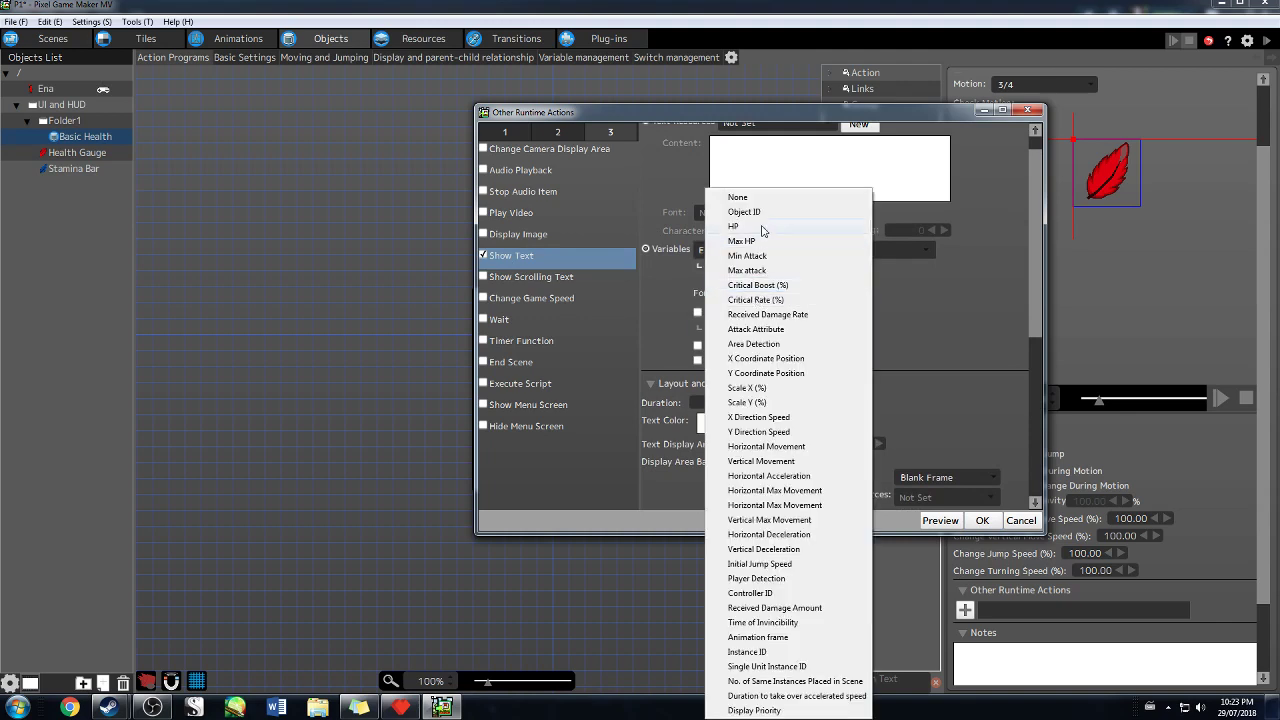
click(762, 232)
click(790, 294)
click(762, 328)
click(982, 520)
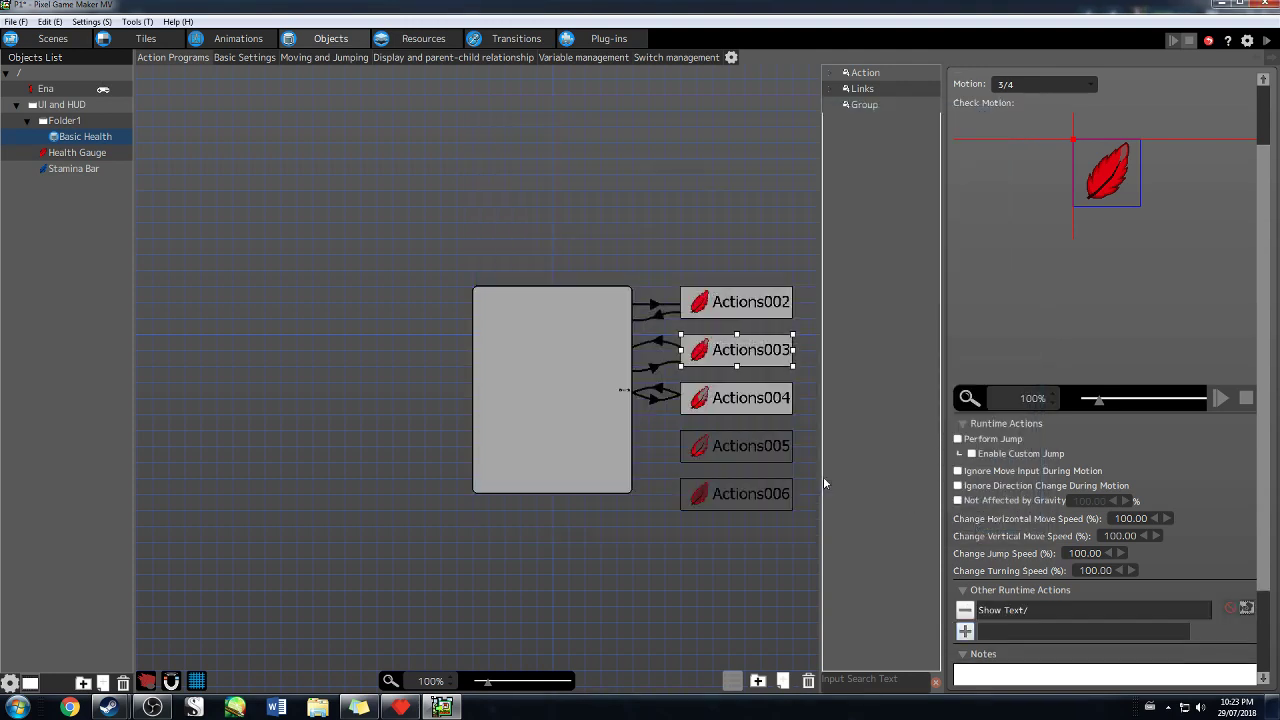
Select Actions002, Actions005 and then the large Branch box in the graph
click(742, 305)
scroll(818, 395, down, 1)
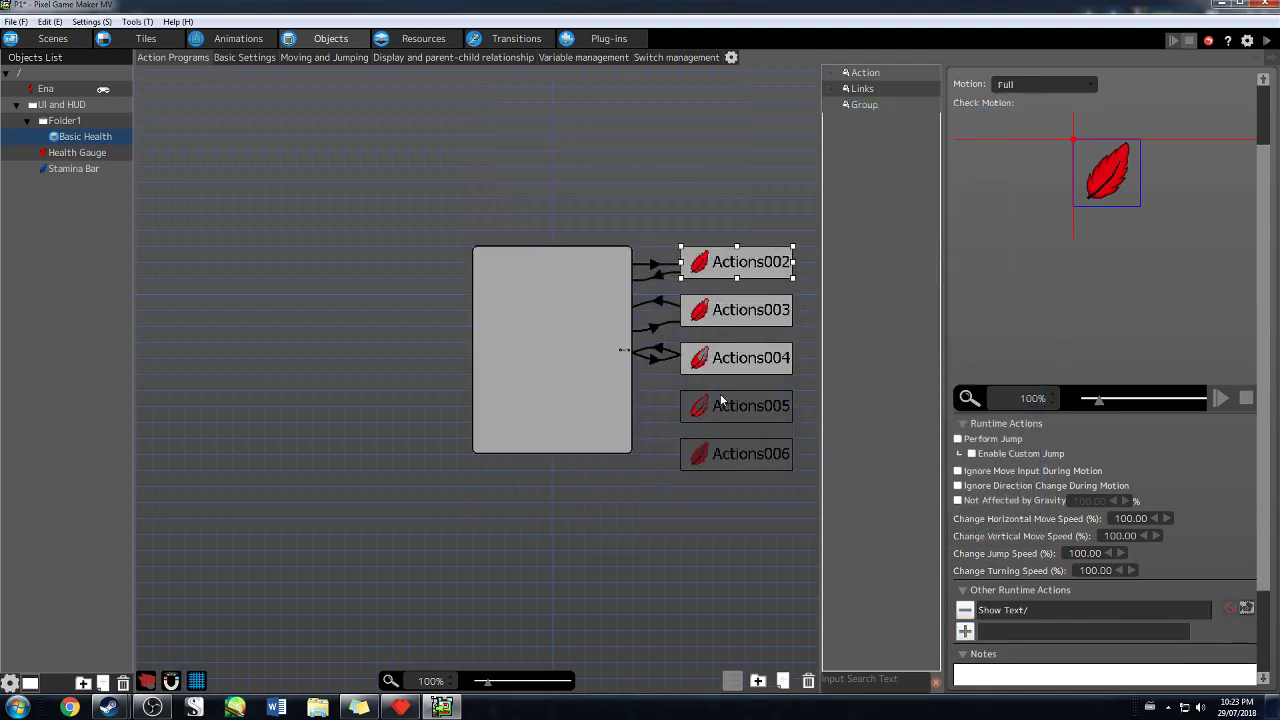
click(748, 414)
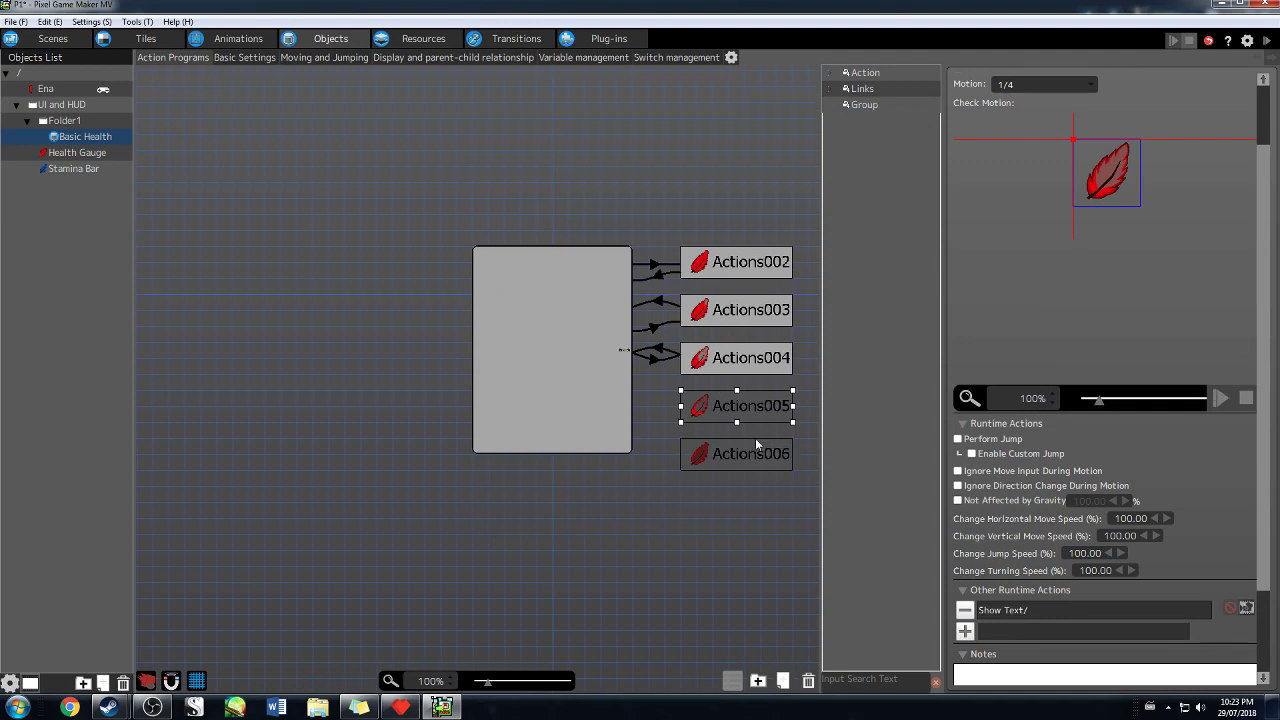
click(607, 392)
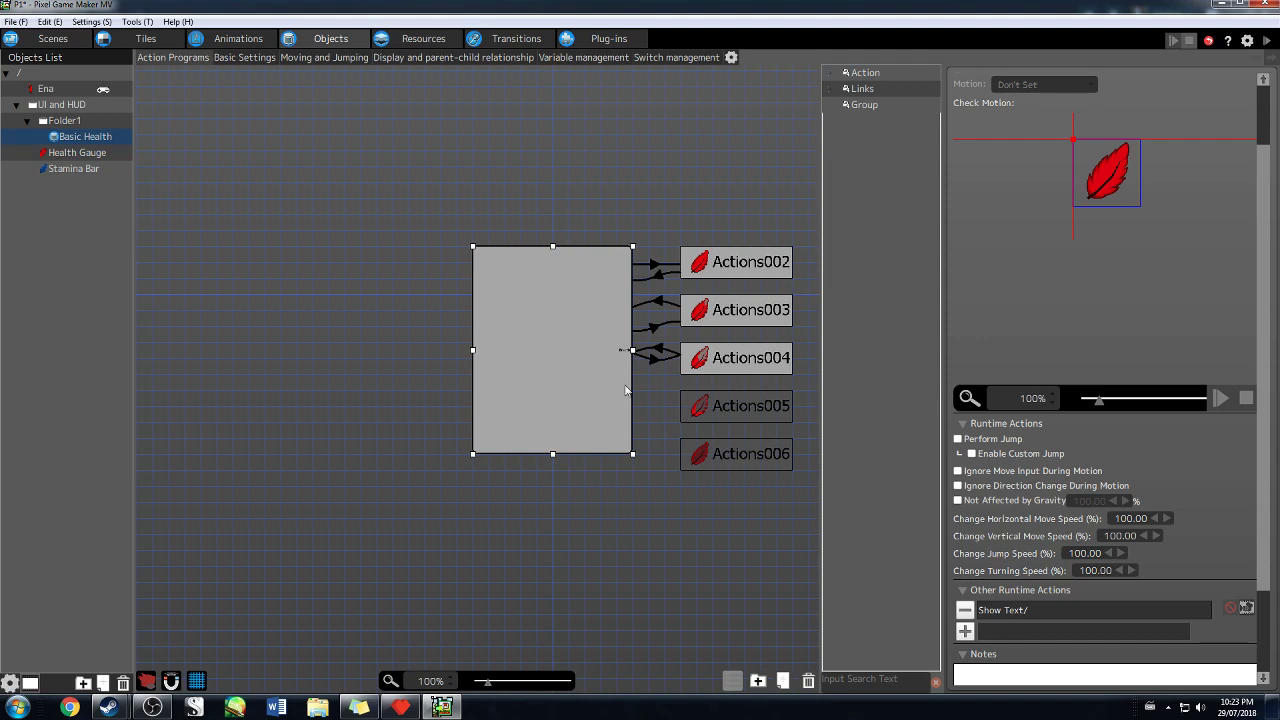
Add a link from the Branch box to Actions005
right_click(605, 414)
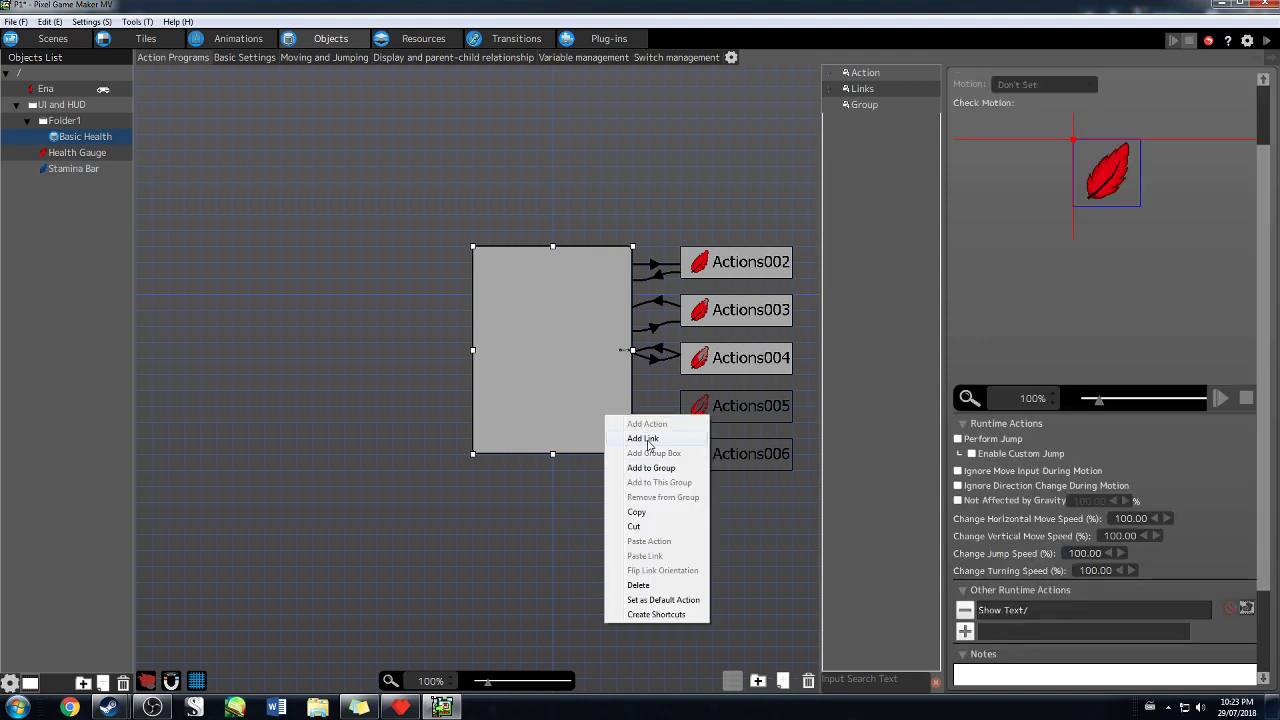
click(646, 439)
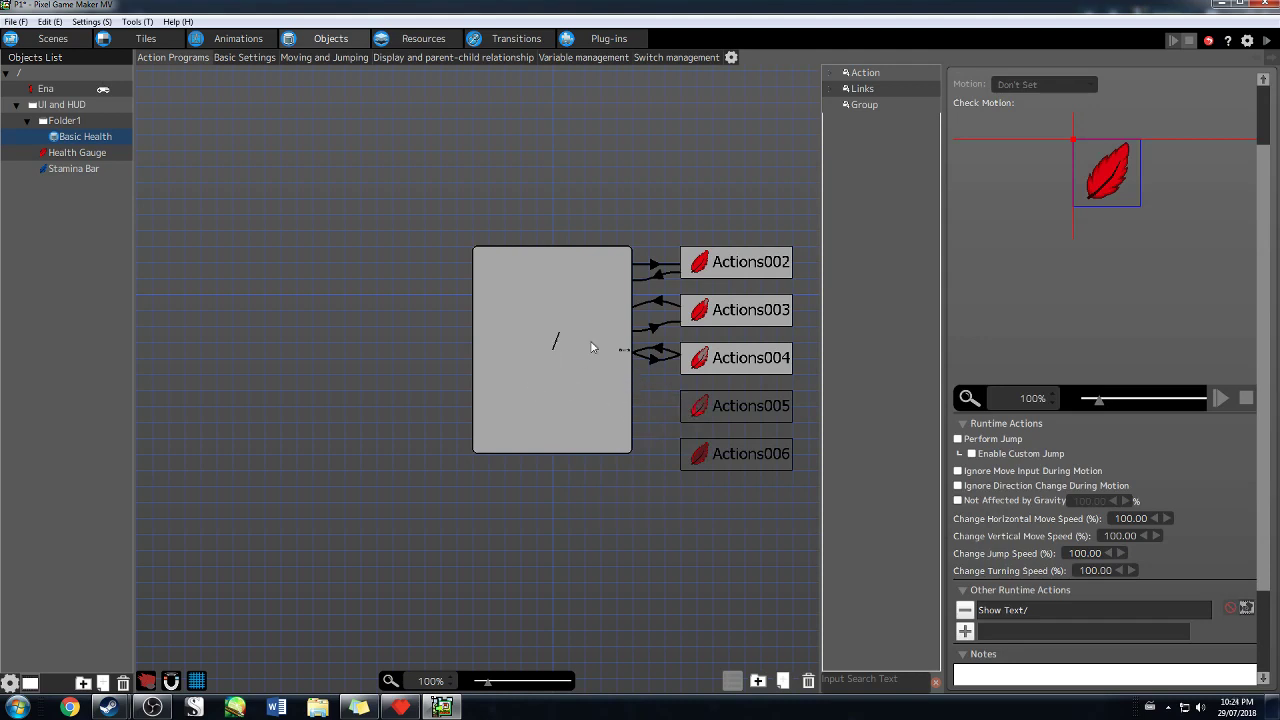
click(729, 405)
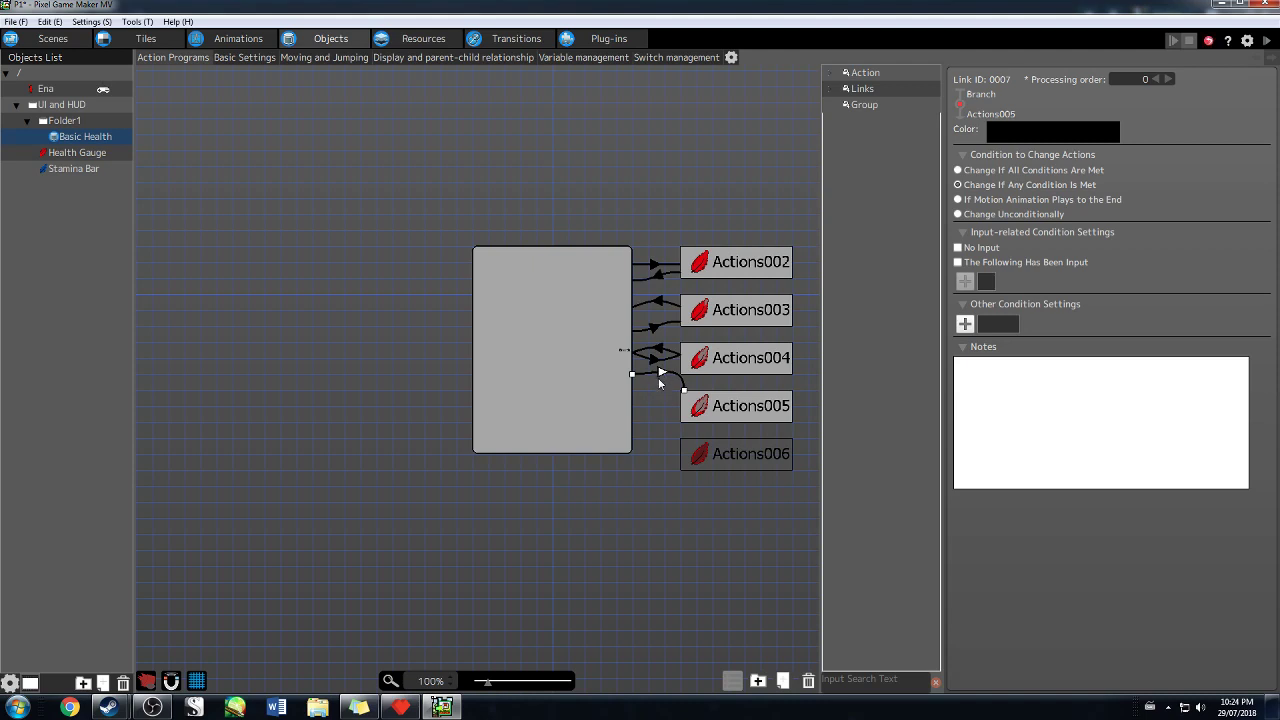
drag(684, 393, 682, 401)
Give the link a variable condition: Ena's HP equals 1
click(965, 323)
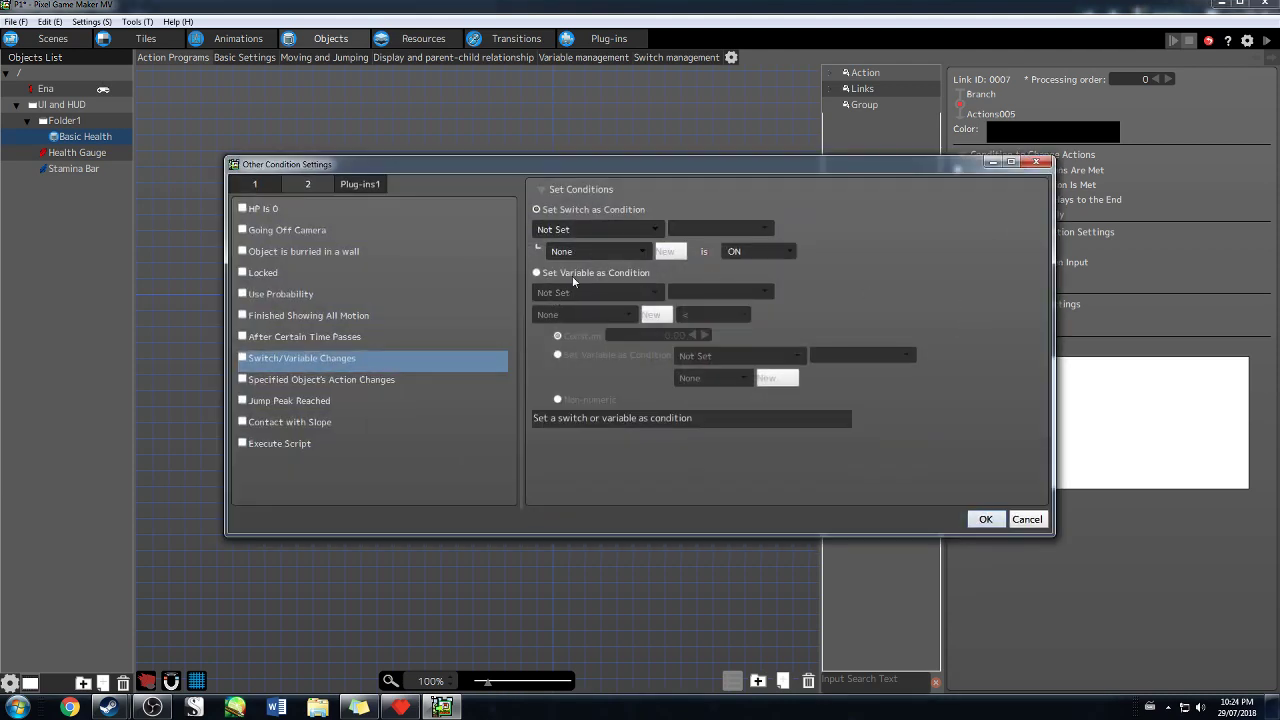
click(576, 272)
click(608, 292)
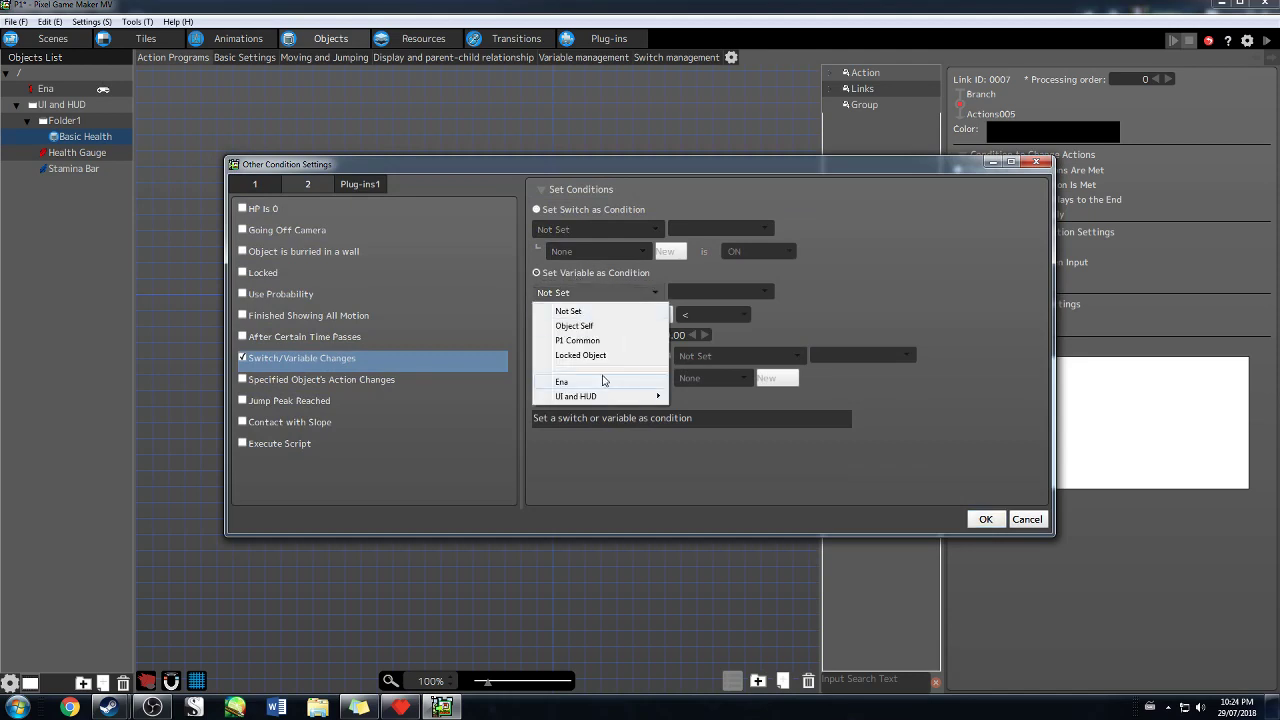
click(598, 381)
click(614, 317)
click(586, 212)
click(697, 318)
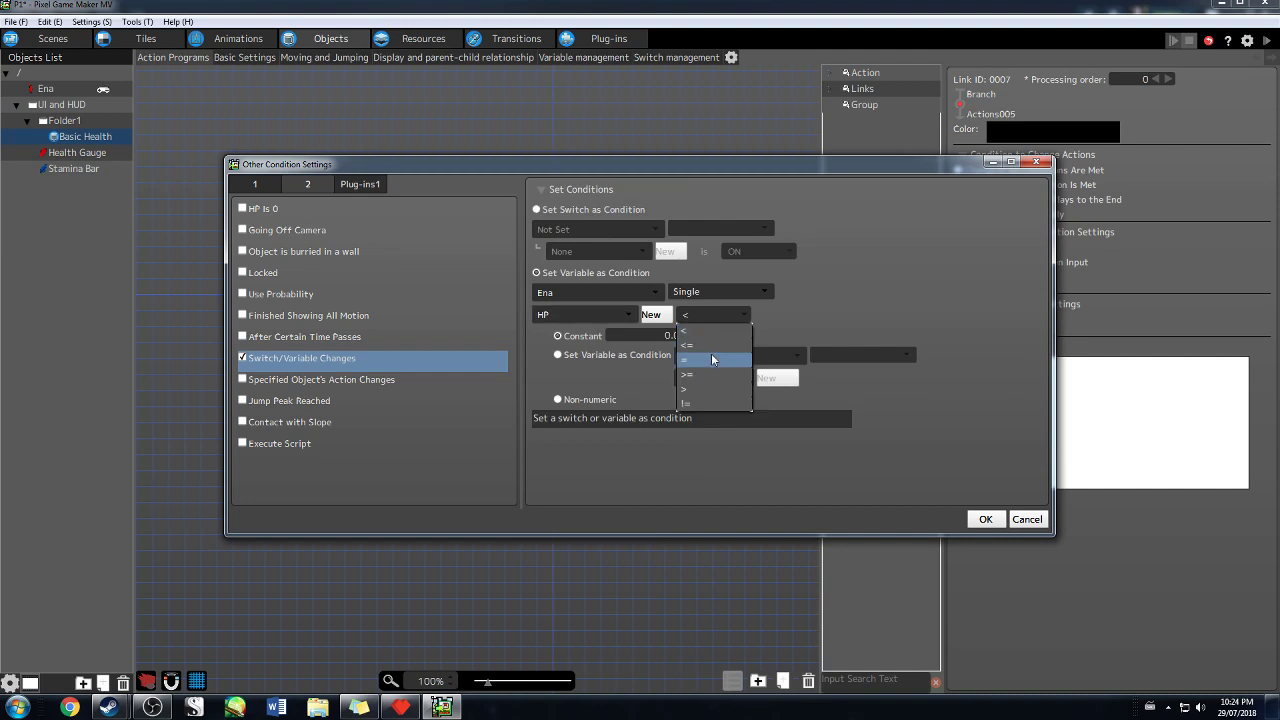
click(711, 364)
double_click(670, 336)
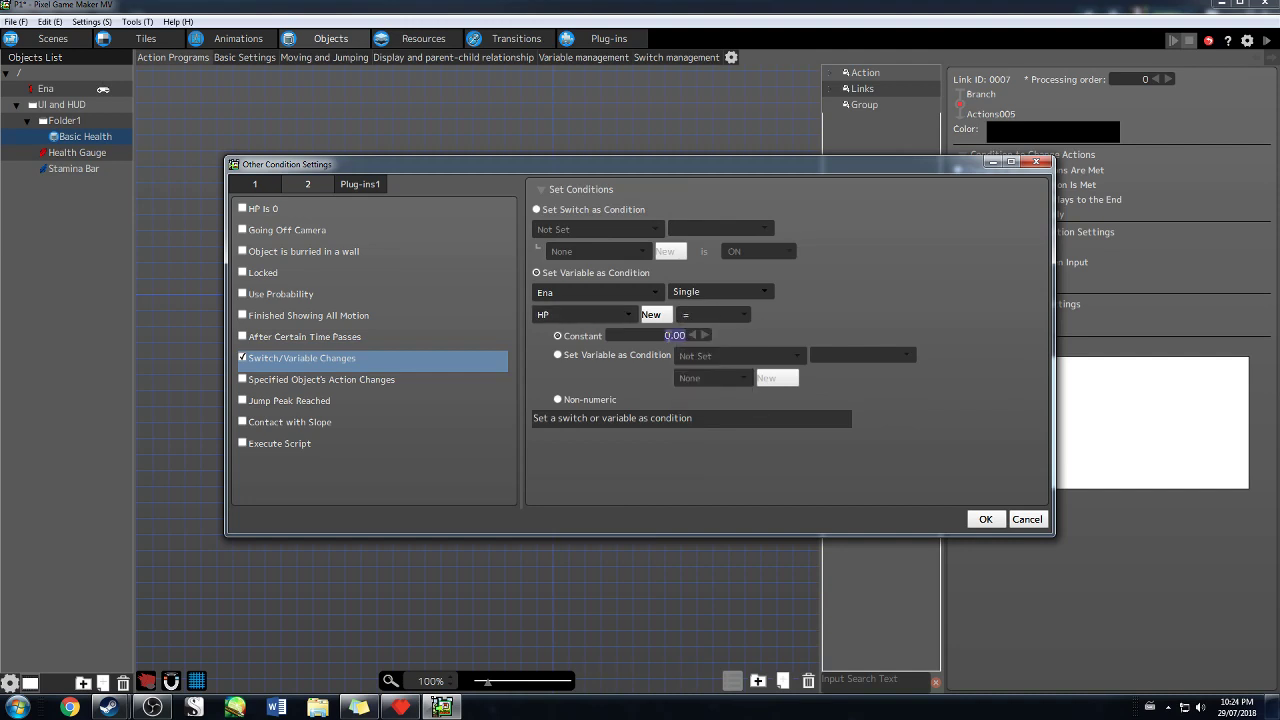
text(1)
click(985, 520)
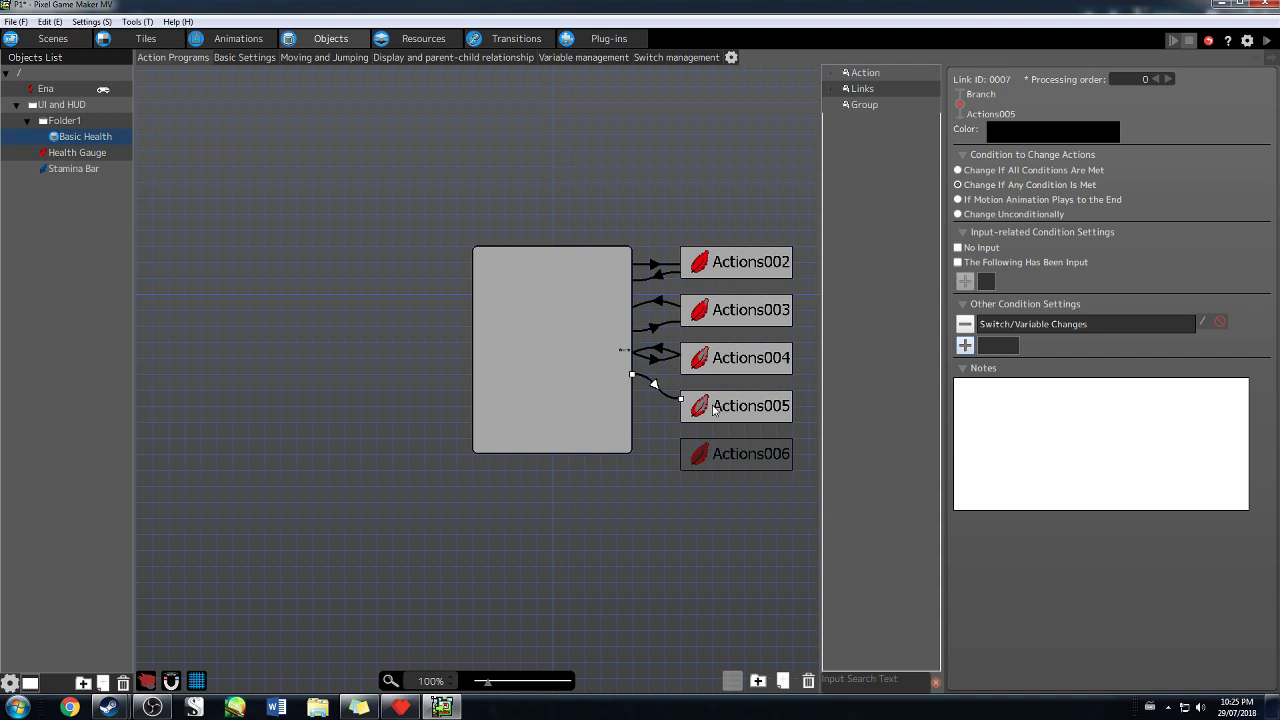
Draw a new link from Actions005 back to the Branch box
click(739, 410)
right_click(713, 408)
click(760, 440)
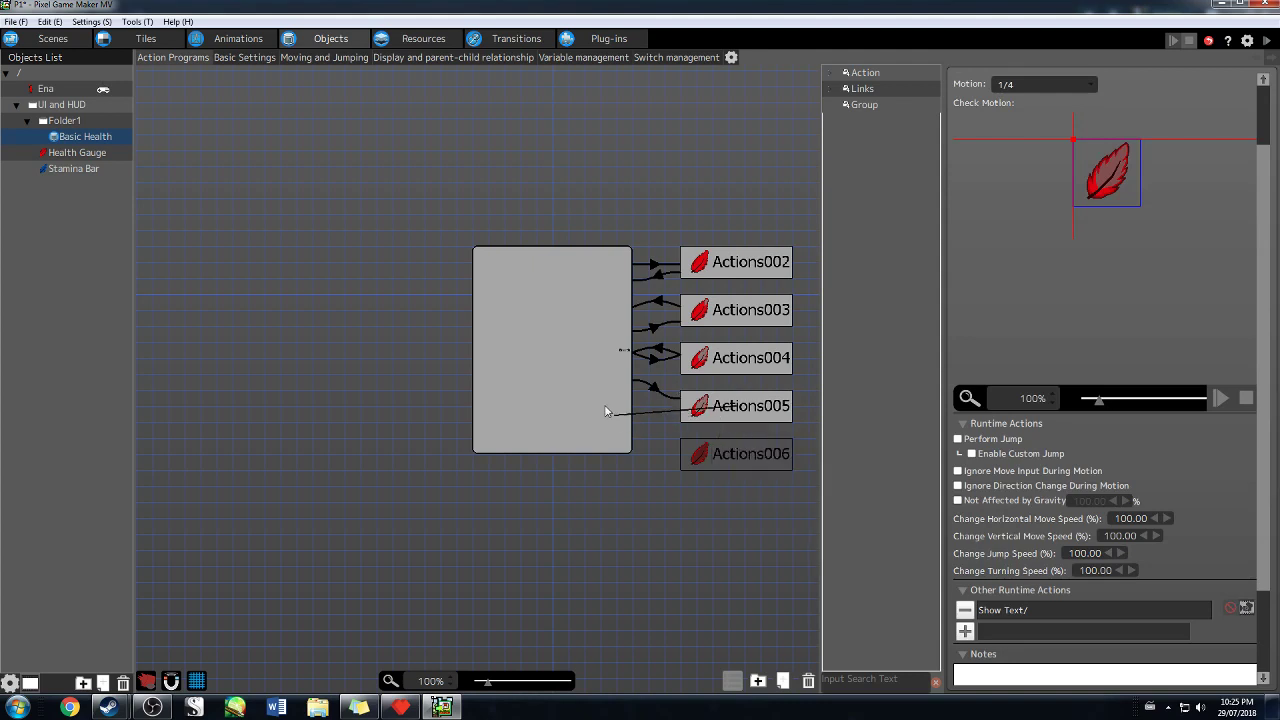
click(600, 405)
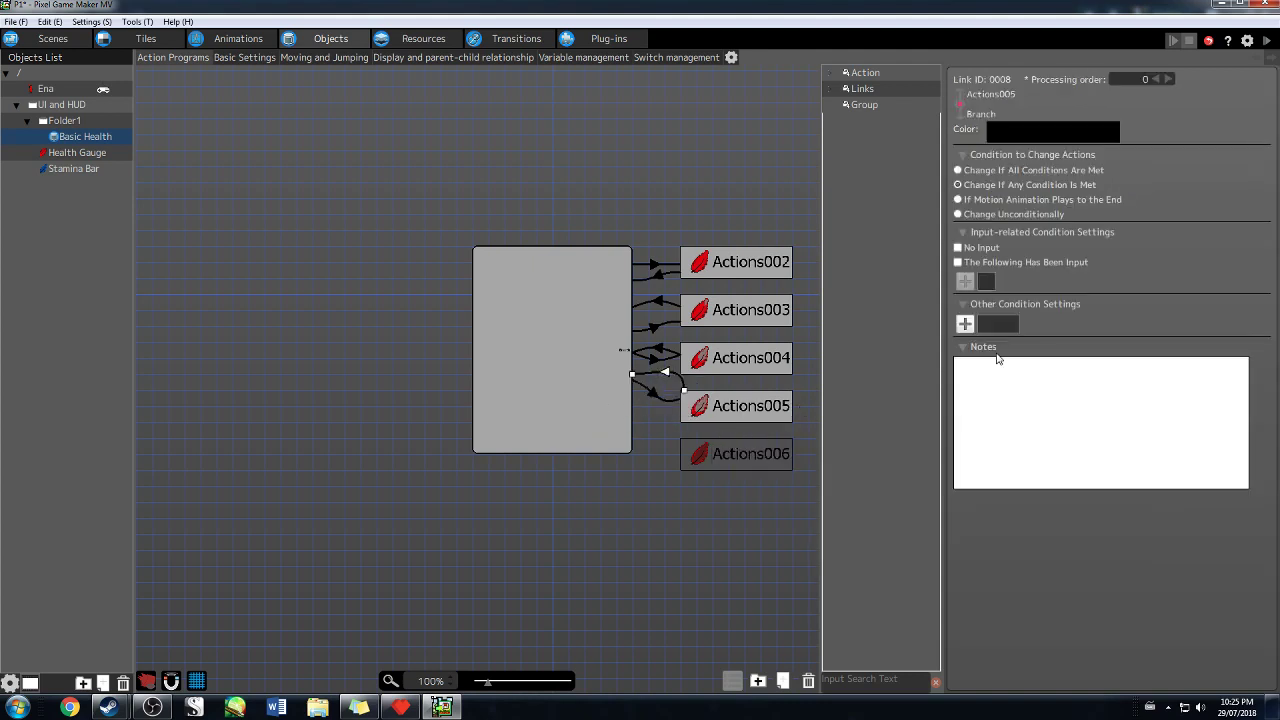
Add a Switch/Variable Changes condition to the link, based on Ena's HP variable
click(966, 310)
click(966, 308)
click(966, 325)
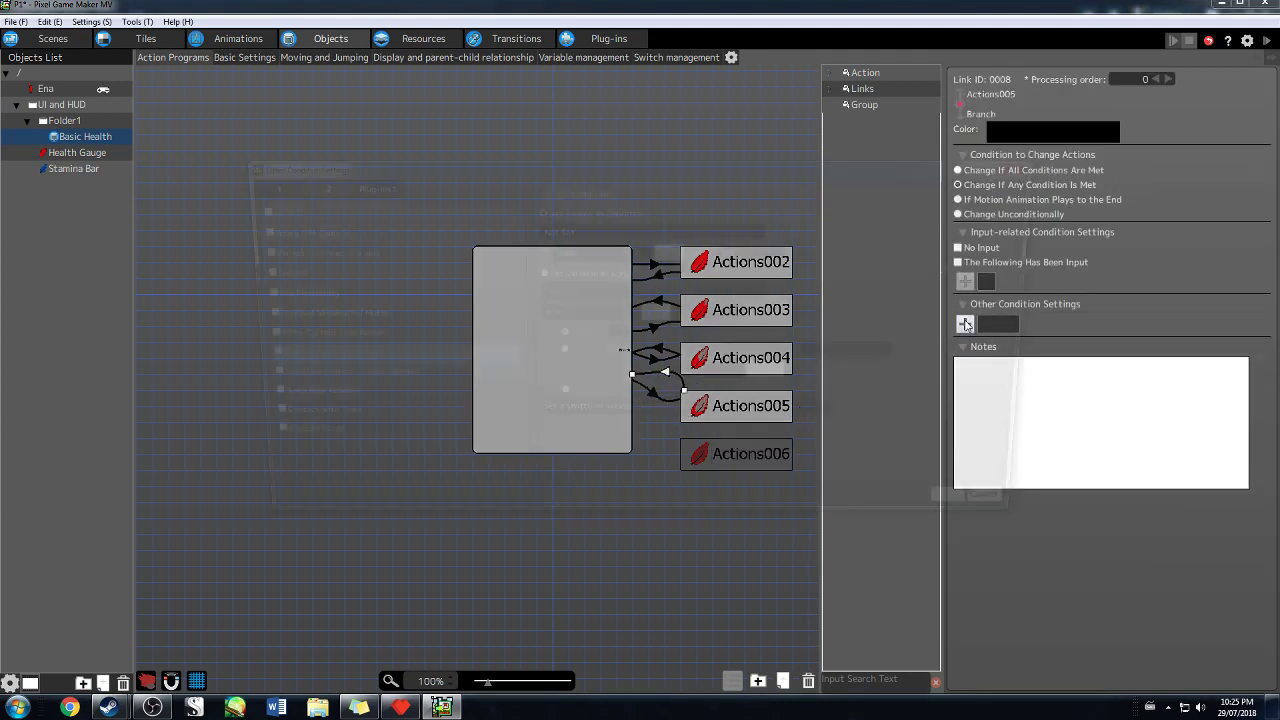
click(243, 360)
click(572, 232)
click(673, 192)
click(550, 273)
click(557, 296)
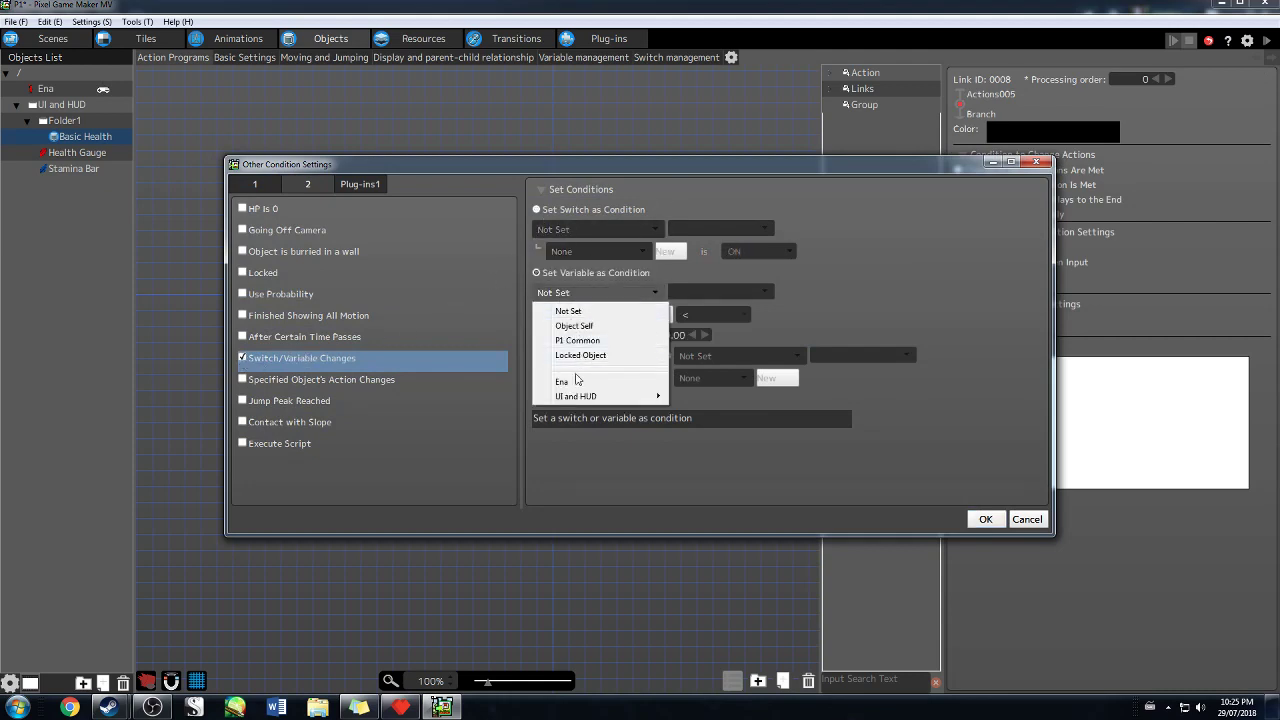
click(575, 381)
click(608, 316)
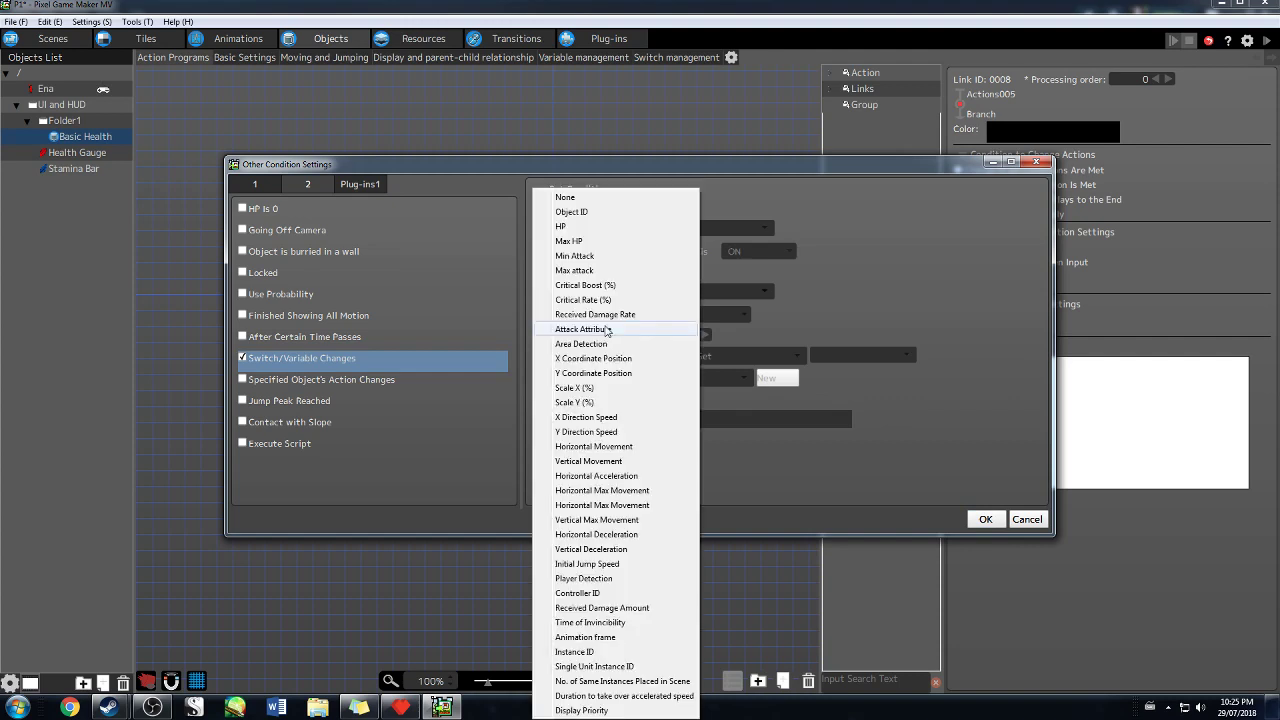
click(590, 228)
Set the condition to HP not equal to 1 and confirm it
click(695, 316)
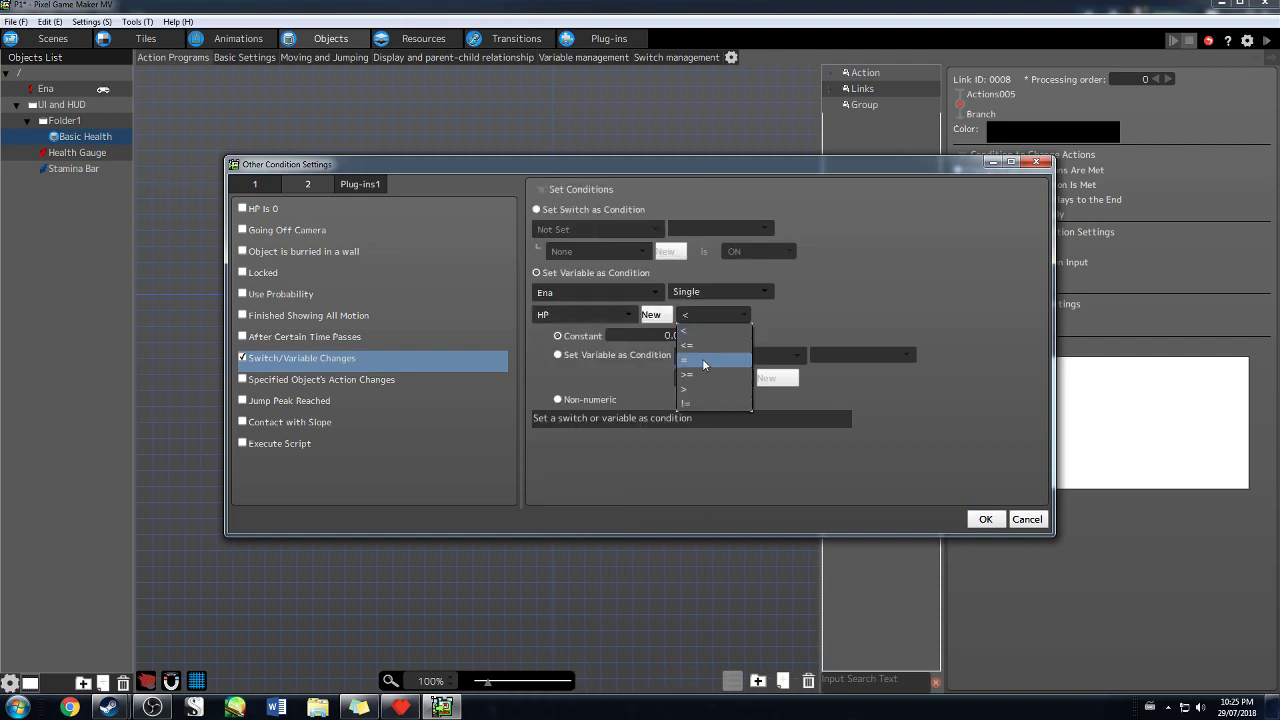
click(700, 403)
double_click(675, 335)
text(1)
click(978, 518)
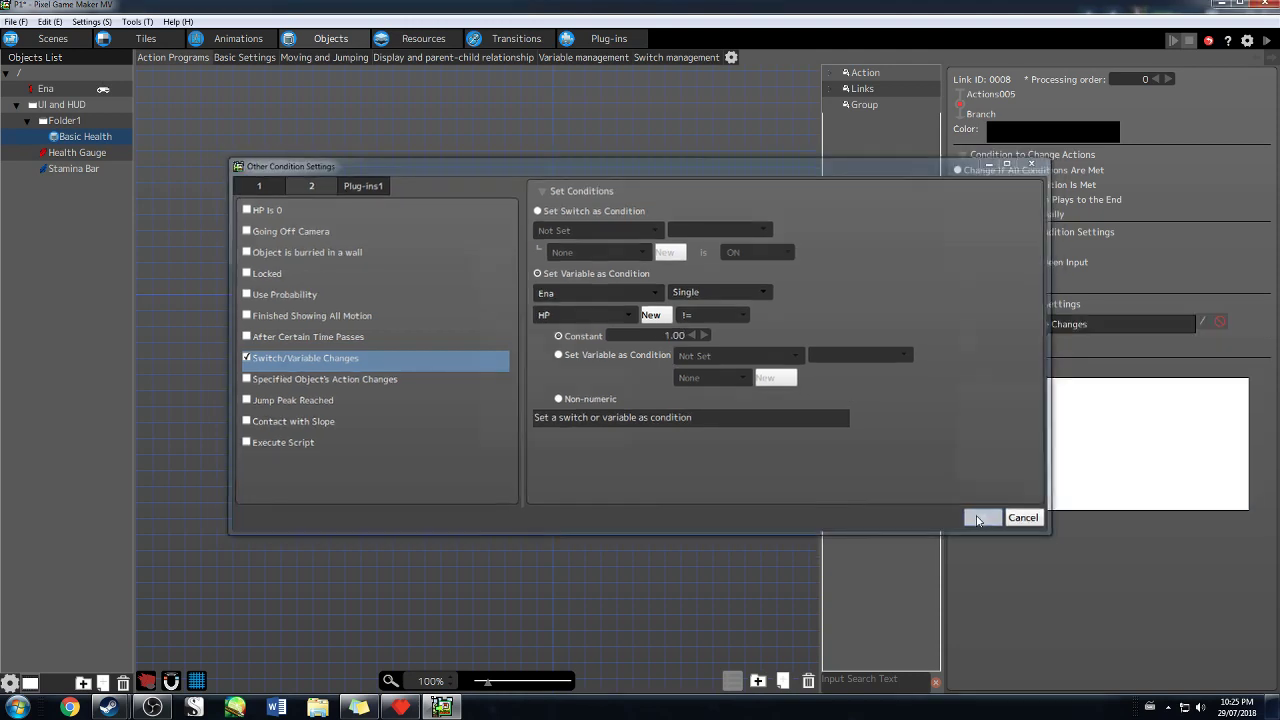
Add a Show Text runtime action to the Actions006 state
click(705, 456)
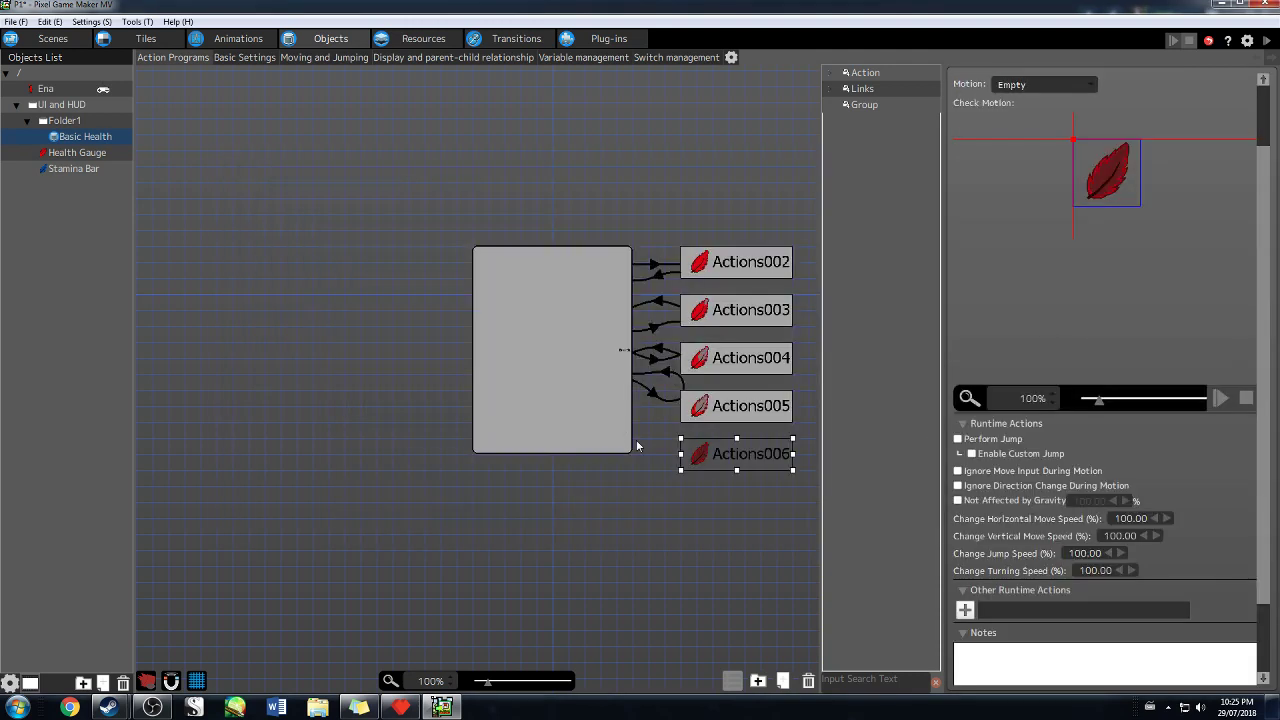
right_click(614, 424)
click(745, 456)
click(965, 610)
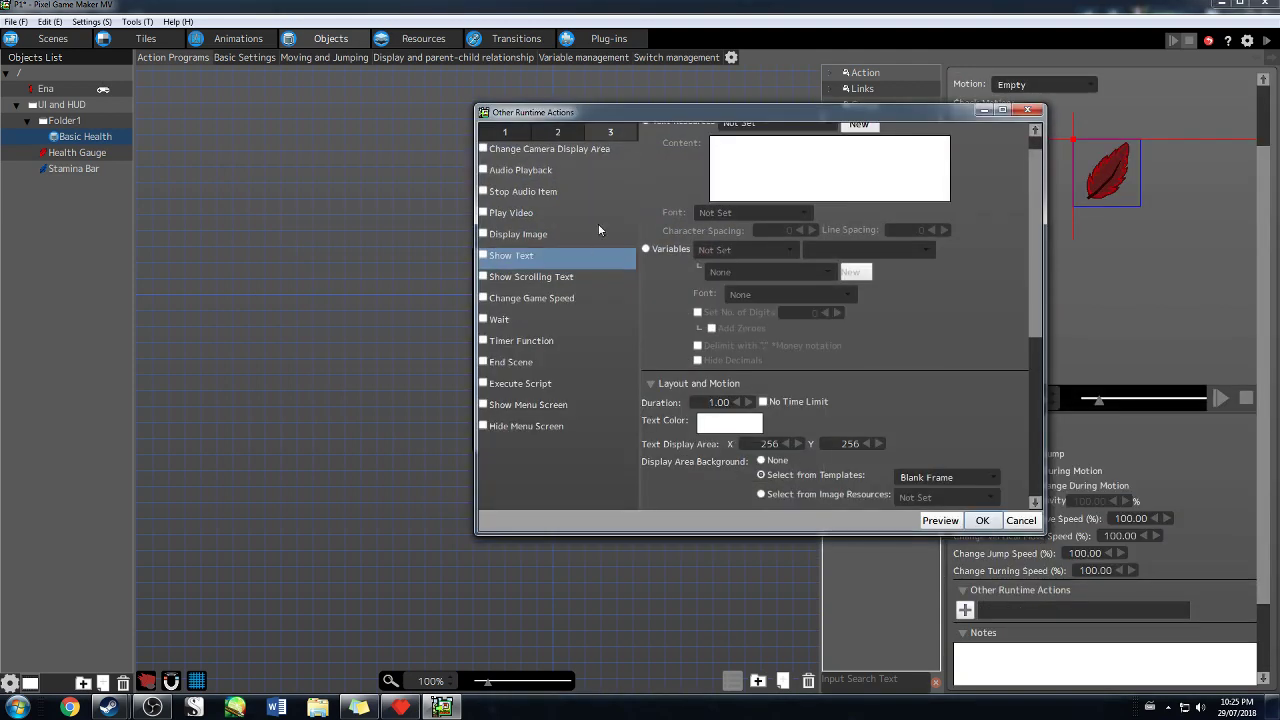
scroll(703, 340, up, 1)
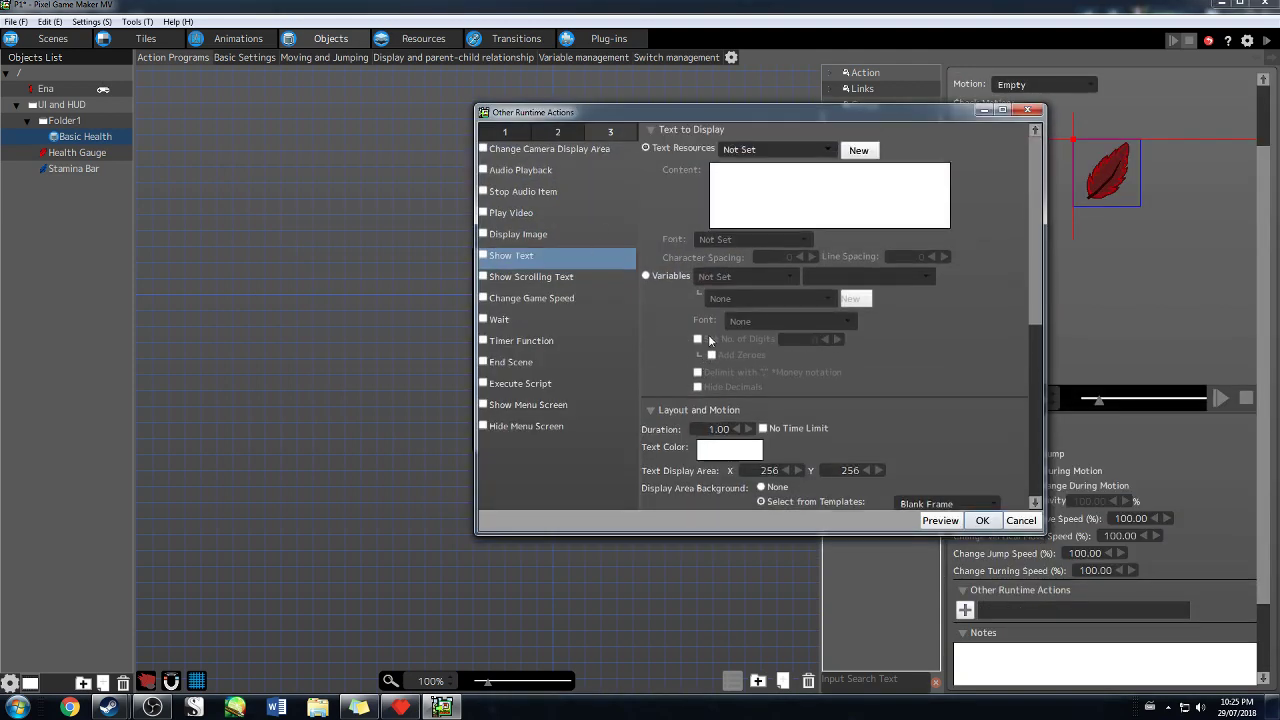
click(483, 256)
Make Show Text display Ena's HP variable in font6x10
scroll(868, 440, down, 2)
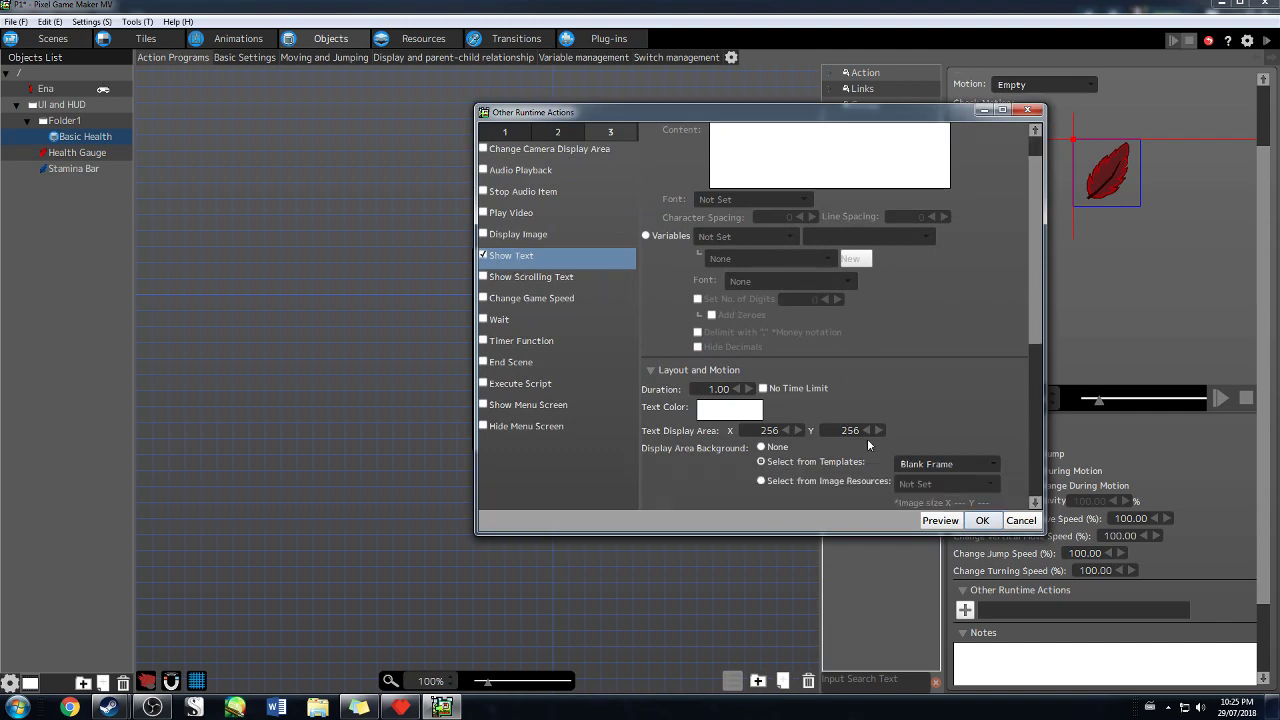
scroll(868, 439, down, 1)
drag(765, 320, 866, 321)
scroll(914, 330, up, 2)
scroll(911, 335, up, 2)
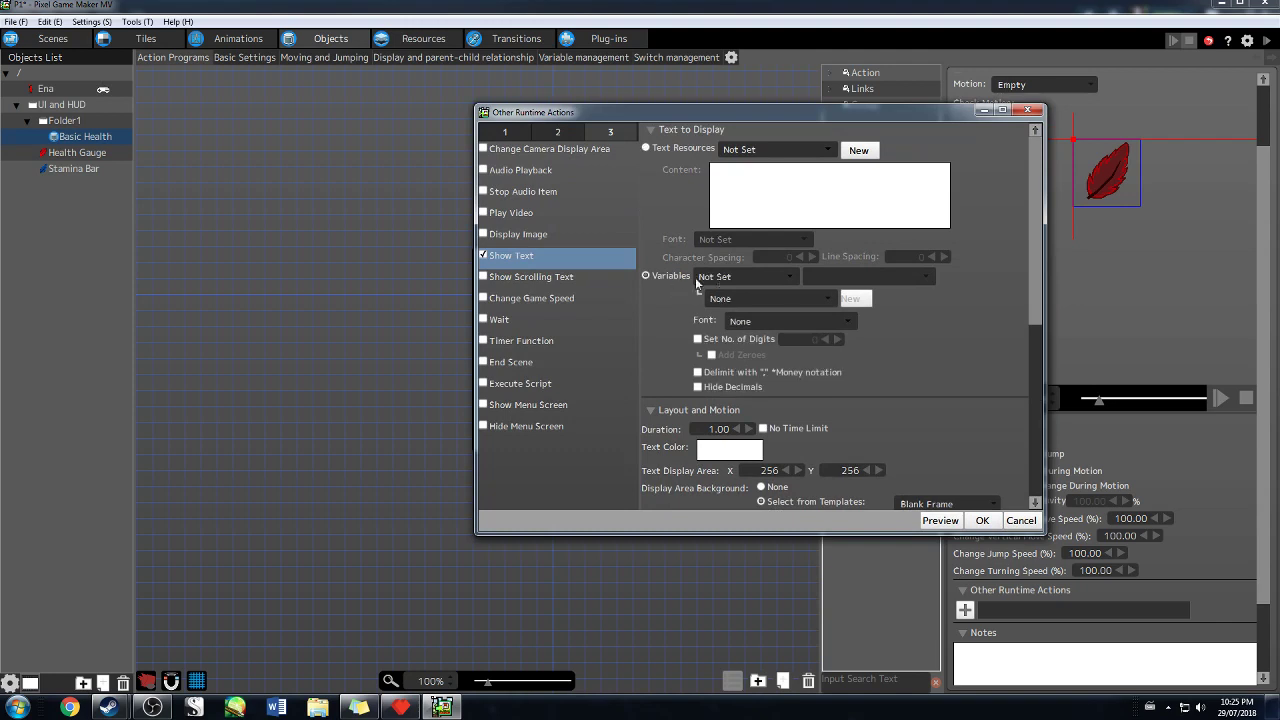
click(740, 276)
click(723, 359)
click(760, 298)
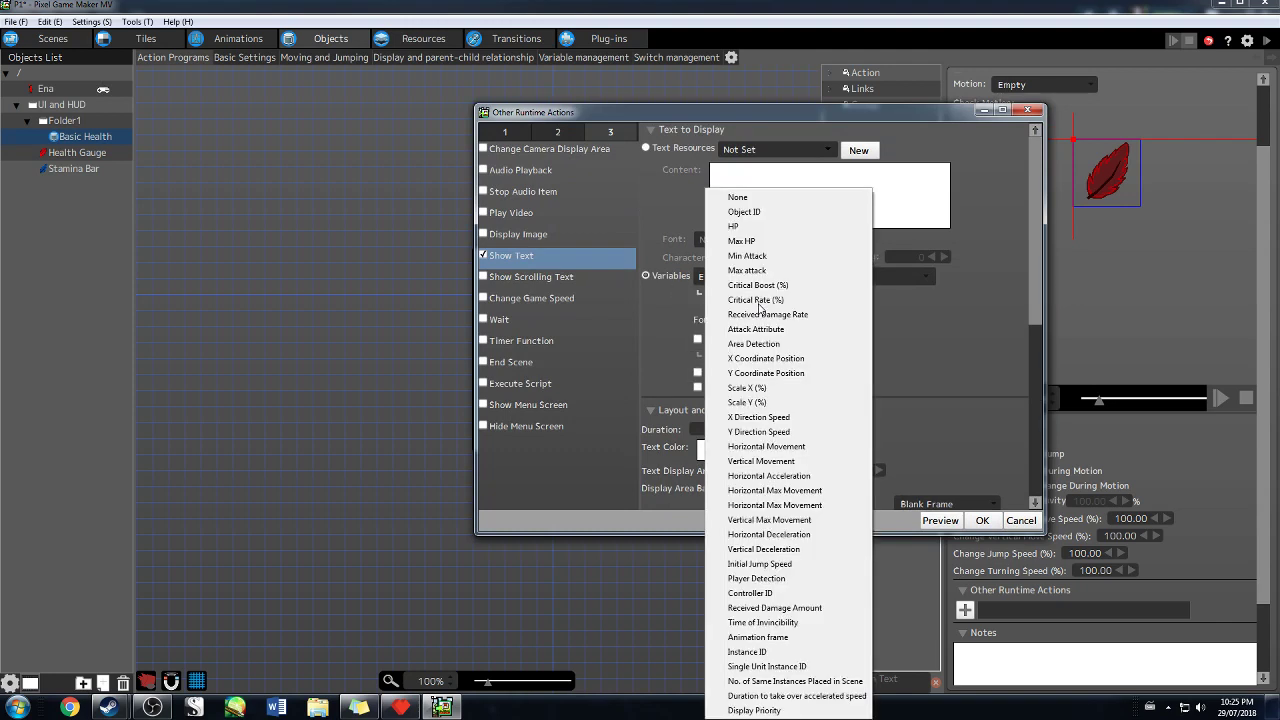
click(758, 229)
click(770, 320)
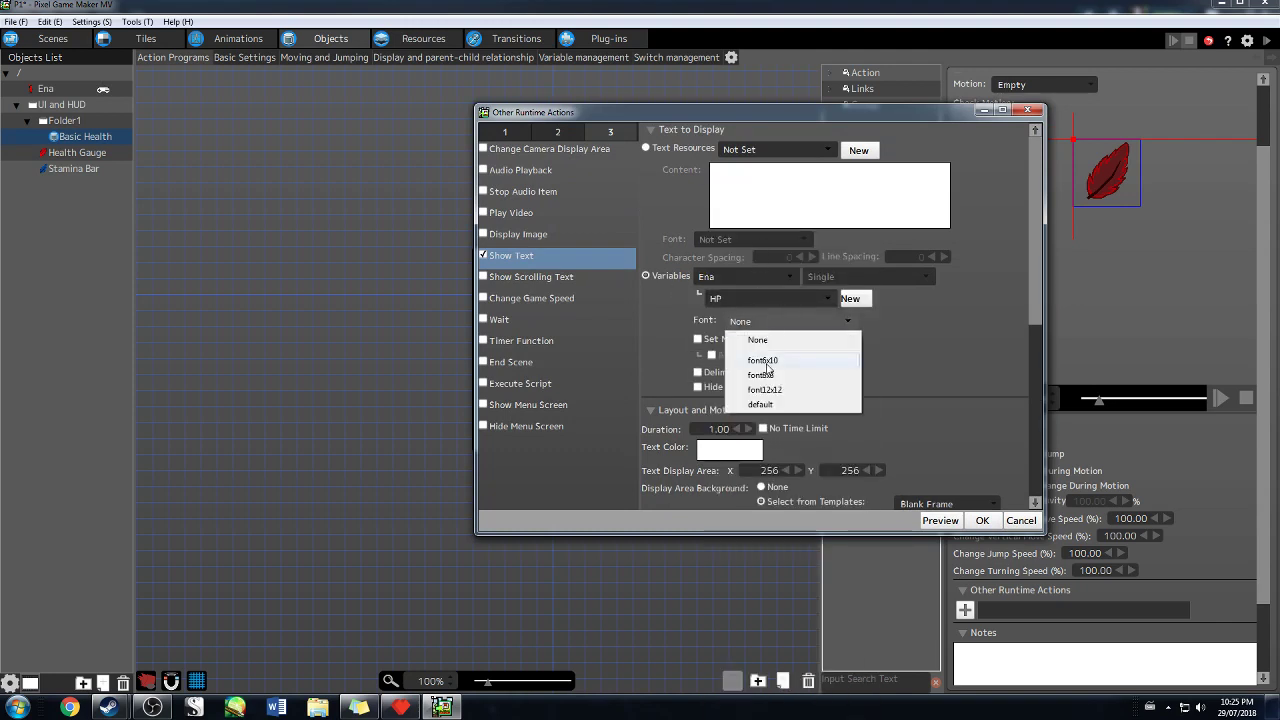
click(766, 357)
Preview the HP text display in a test window, then close the preview
scroll(880, 372, down, 2)
scroll(860, 370, up, 2)
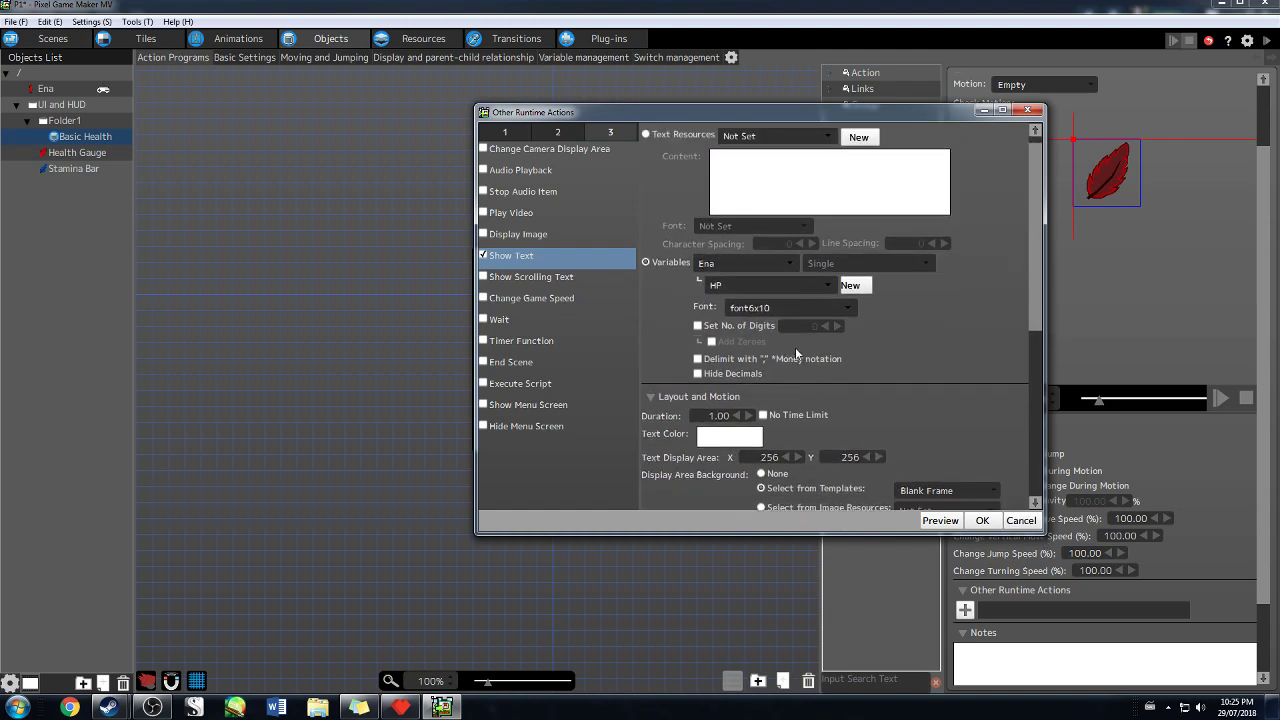
scroll(926, 385, down, 2)
scroll(965, 505, down, 1)
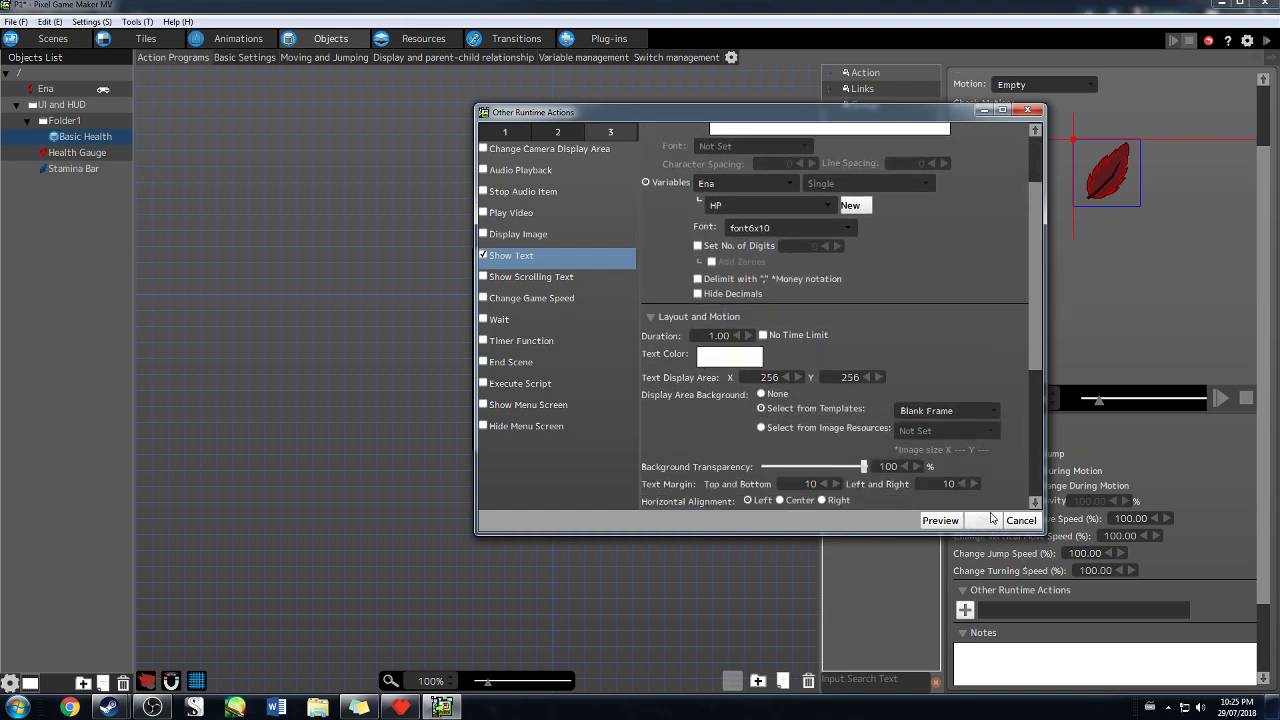
click(956, 521)
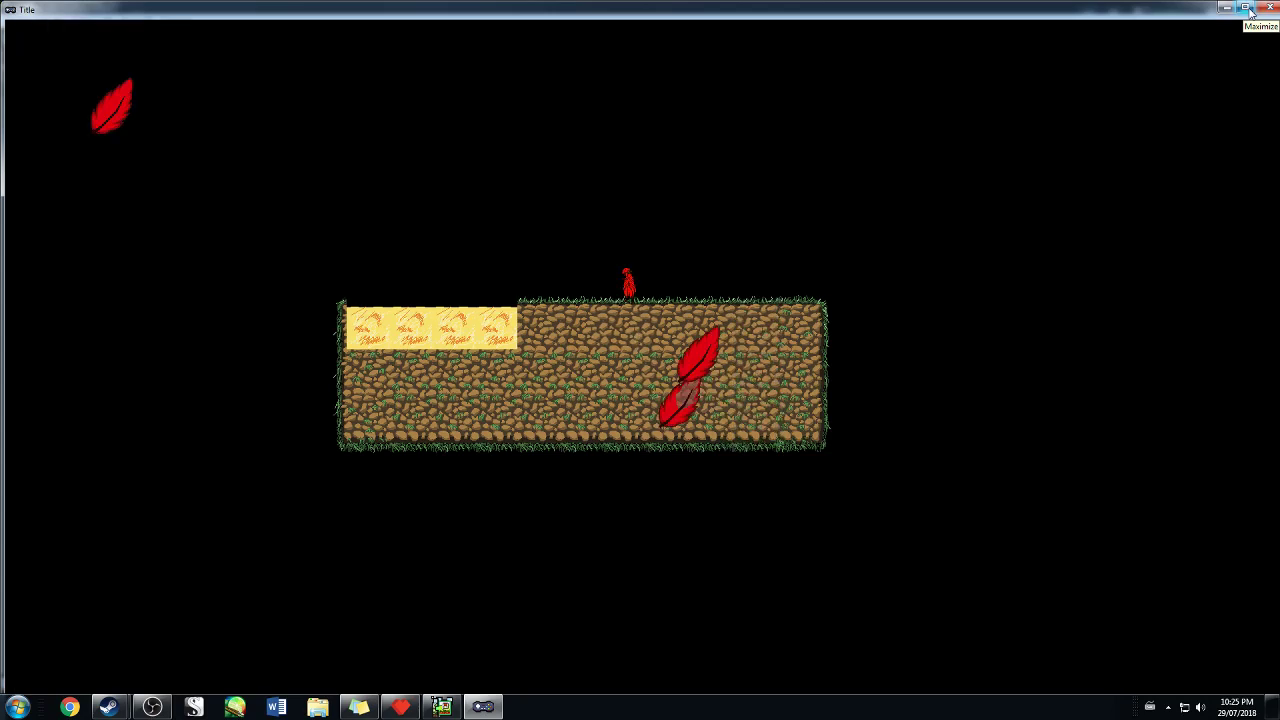
click(1270, 7)
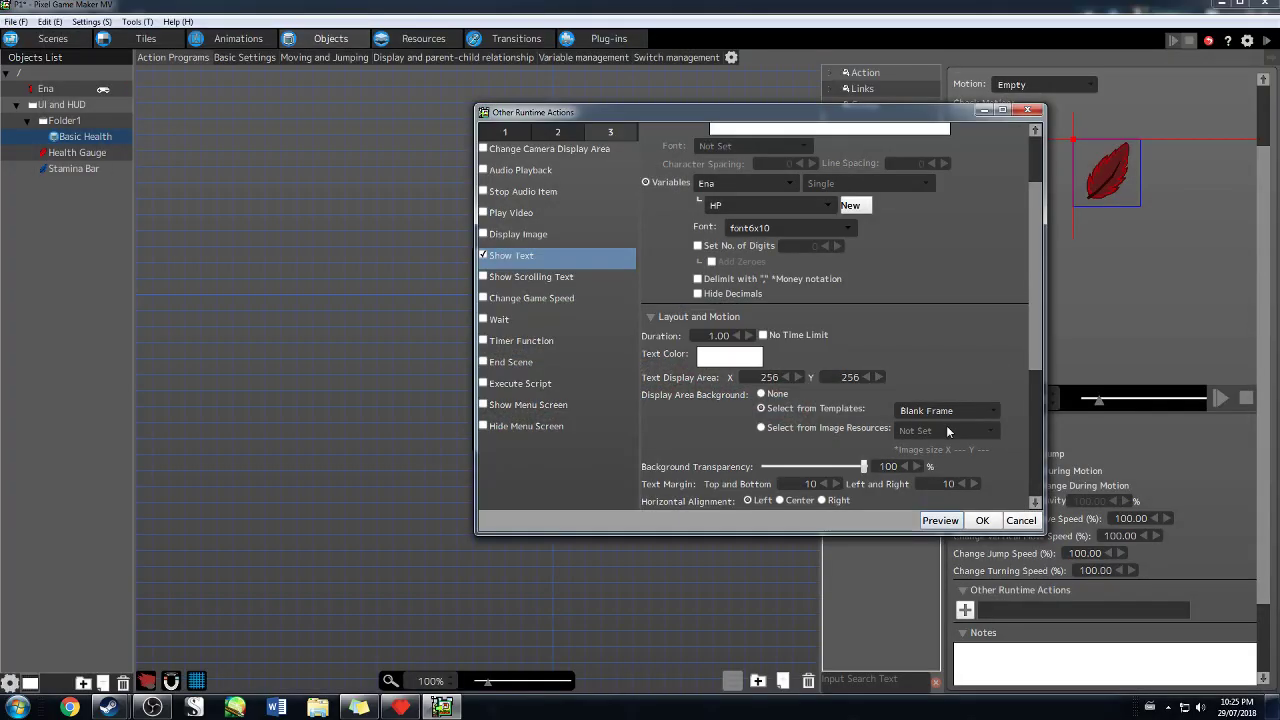
Confirm the Show Text action and draw a link from the Branch box to Actions006
click(981, 520)
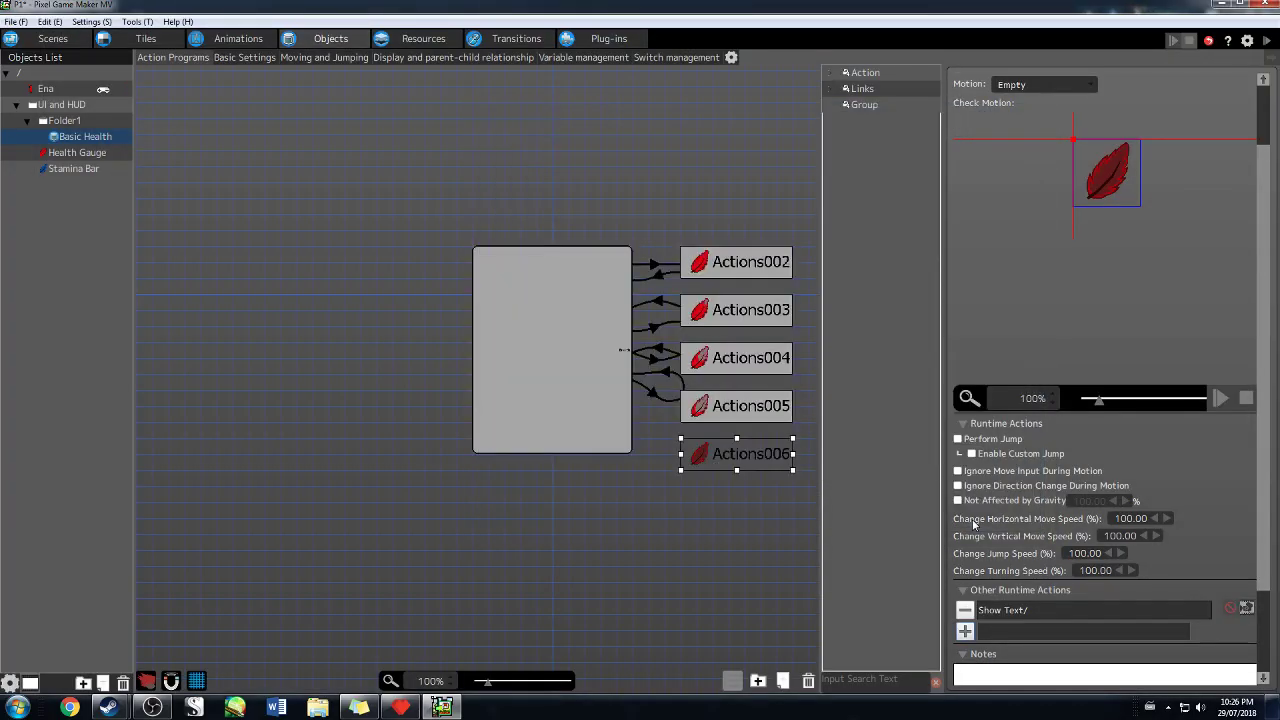
click(603, 408)
right_click(606, 414)
click(645, 435)
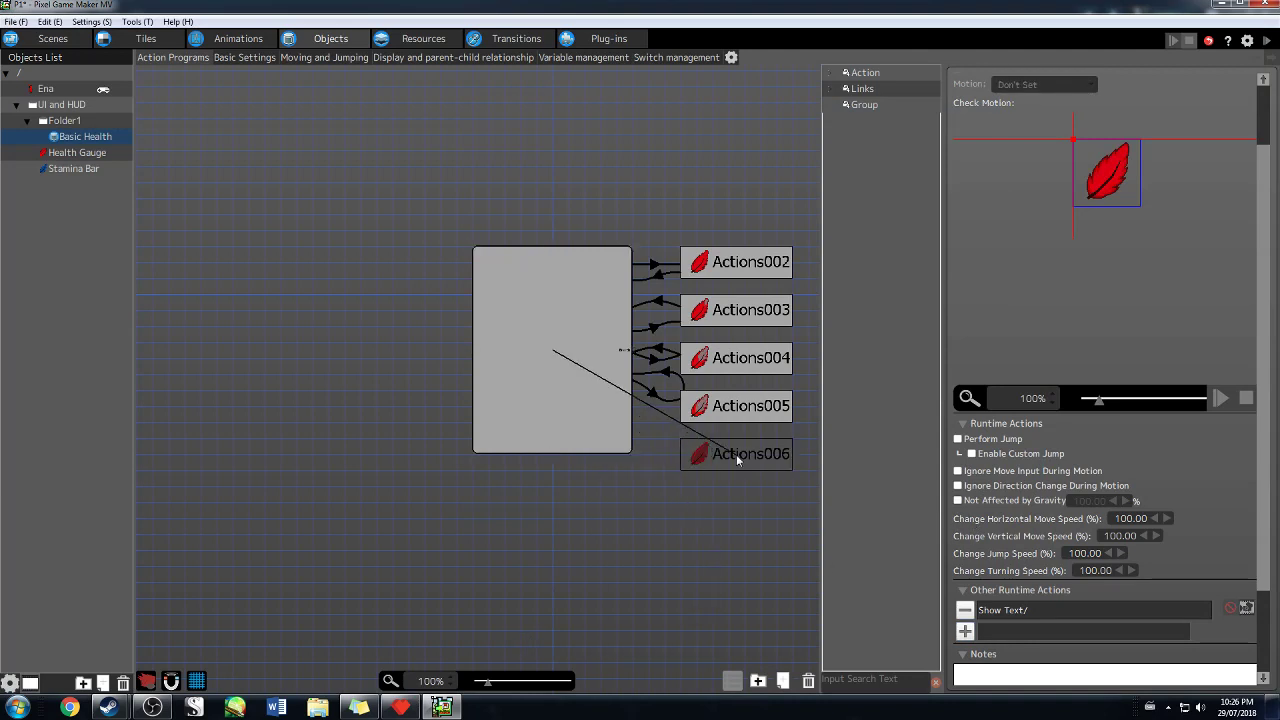
click(736, 454)
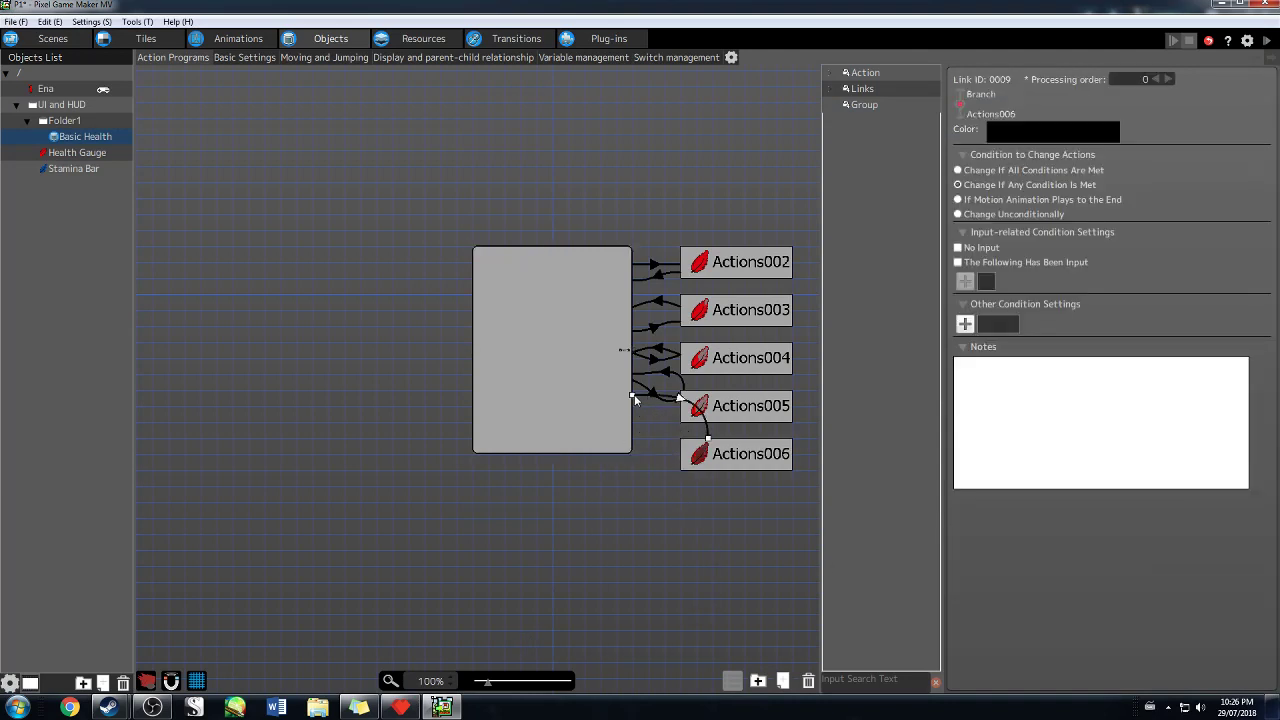
drag(632, 394, 626, 450)
click(740, 455)
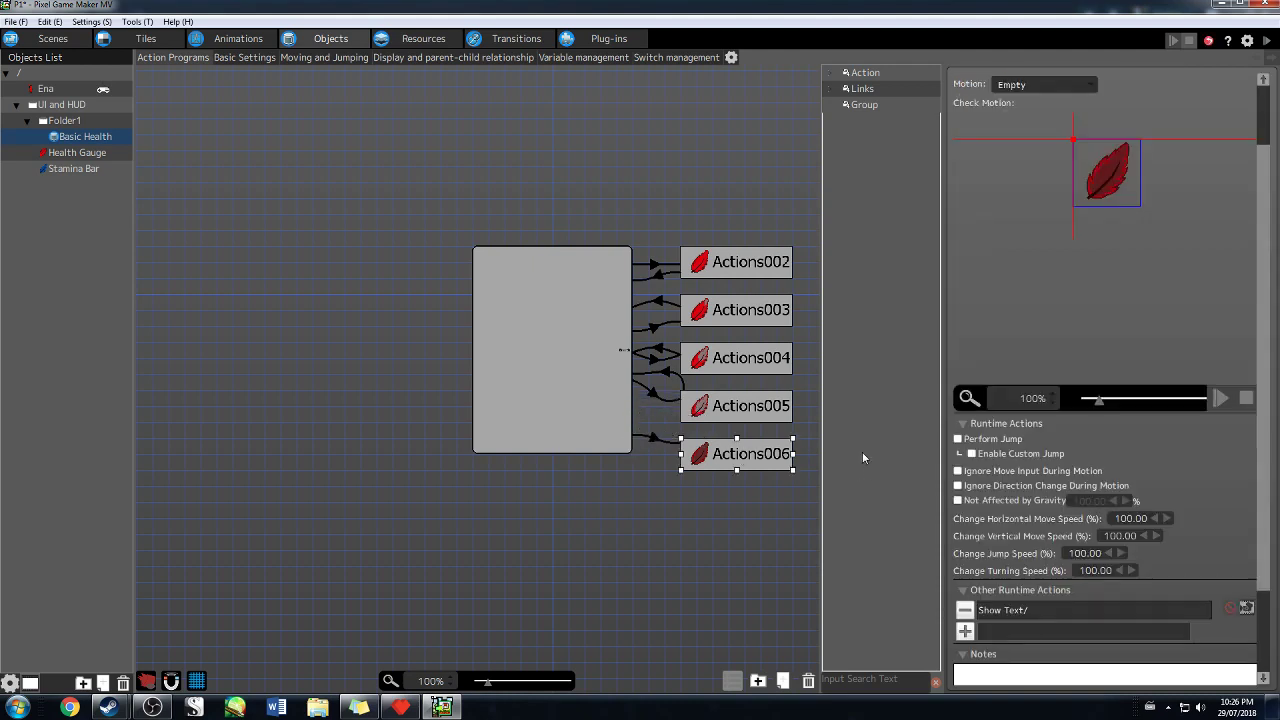
click(659, 440)
Add a Switch/Variable Changes condition on the link comparing Ena's HP with 0
click(965, 325)
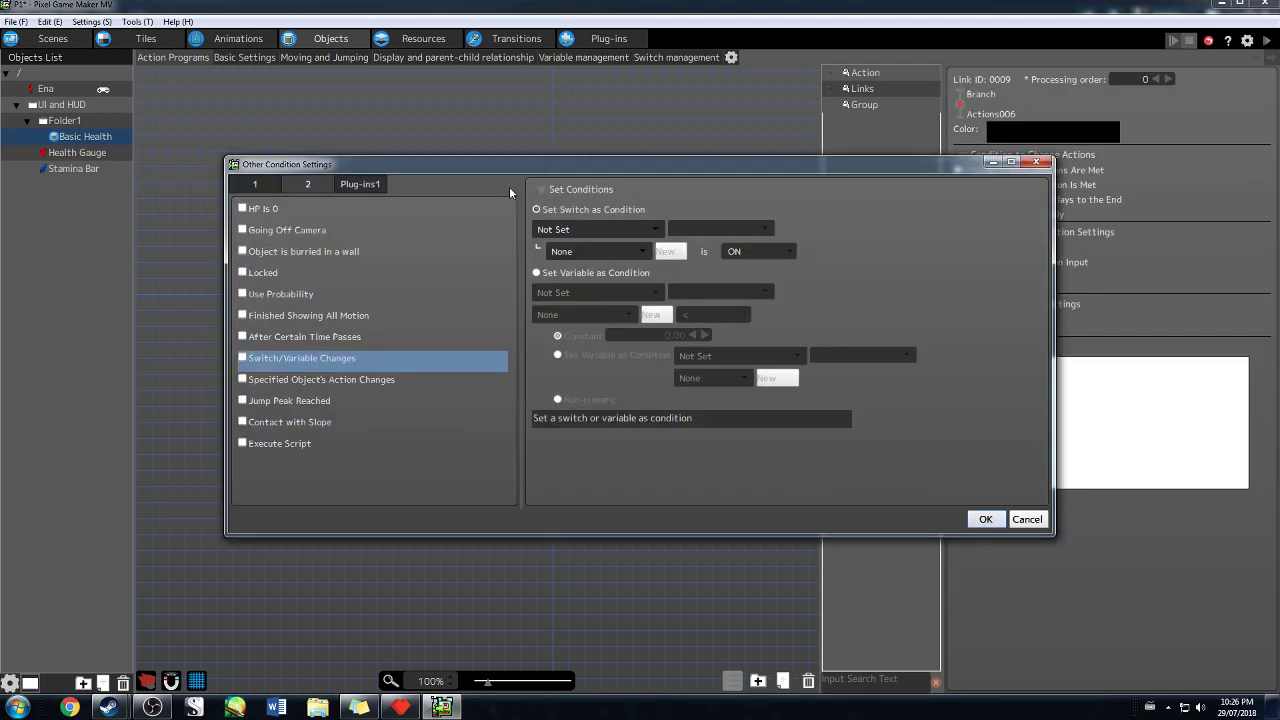
click(242, 358)
click(536, 272)
click(595, 292)
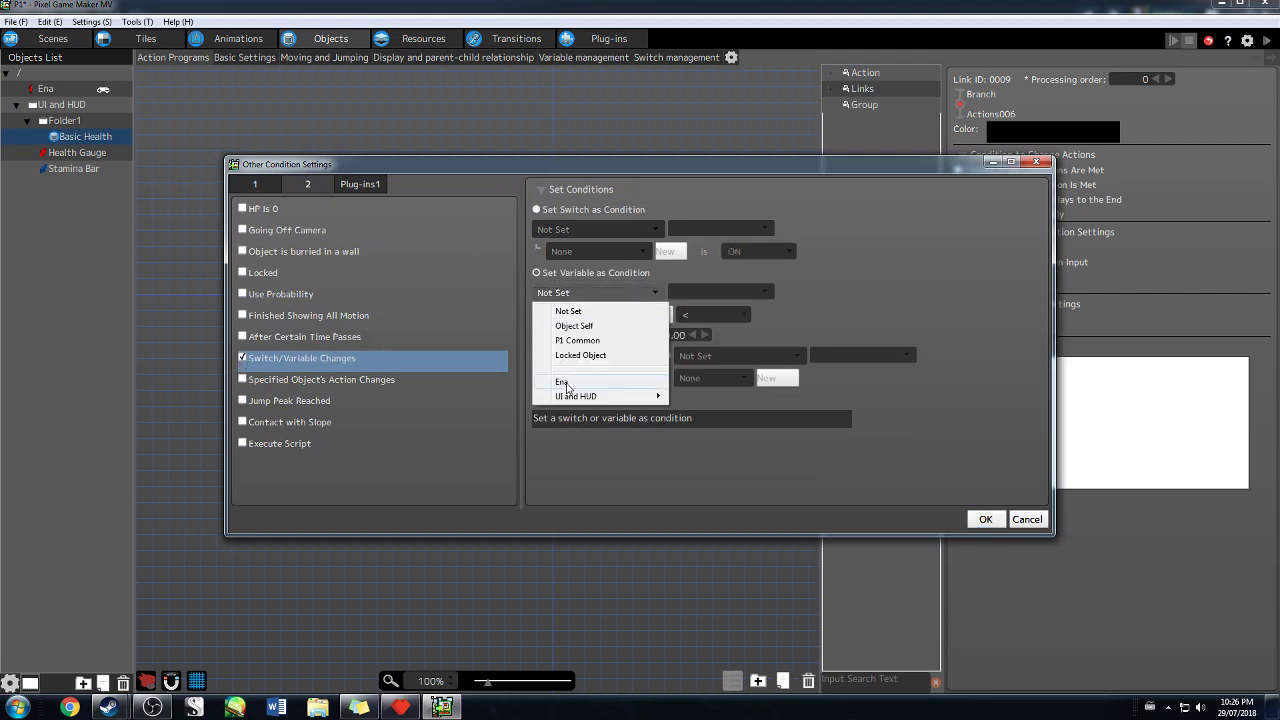
click(570, 305)
click(575, 315)
click(580, 224)
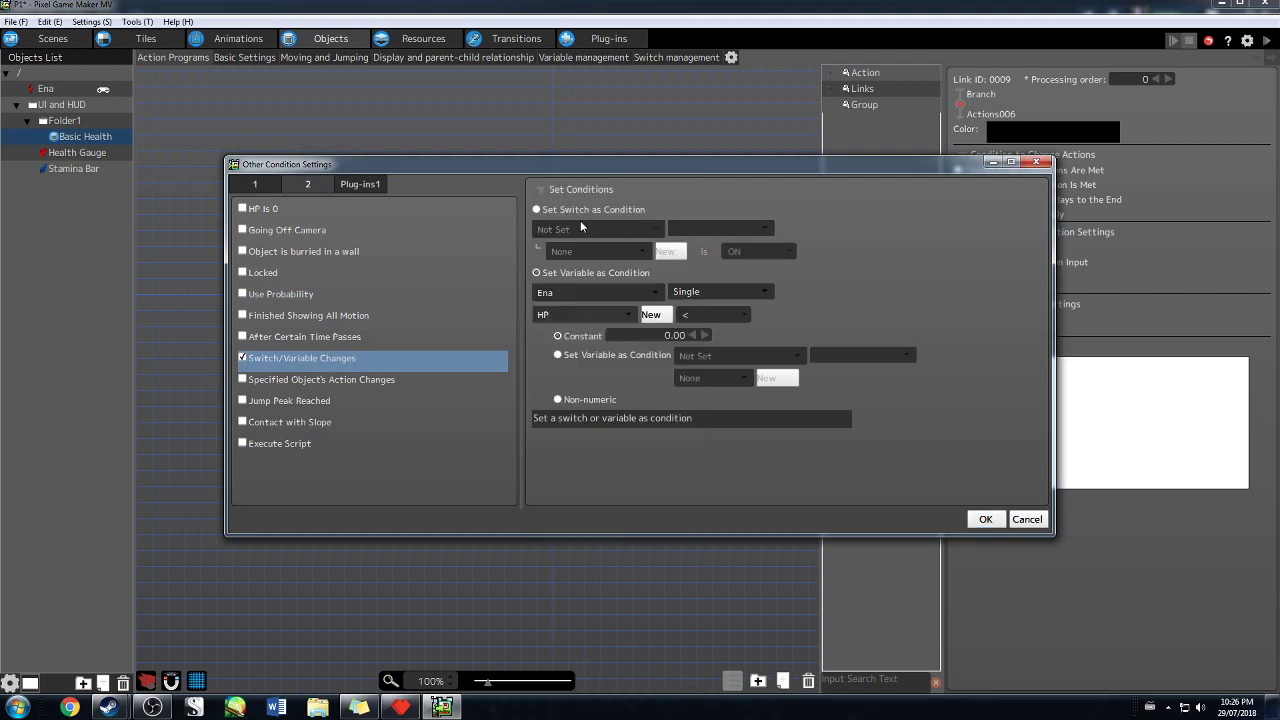
click(657, 335)
click(657, 335)
click(984, 520)
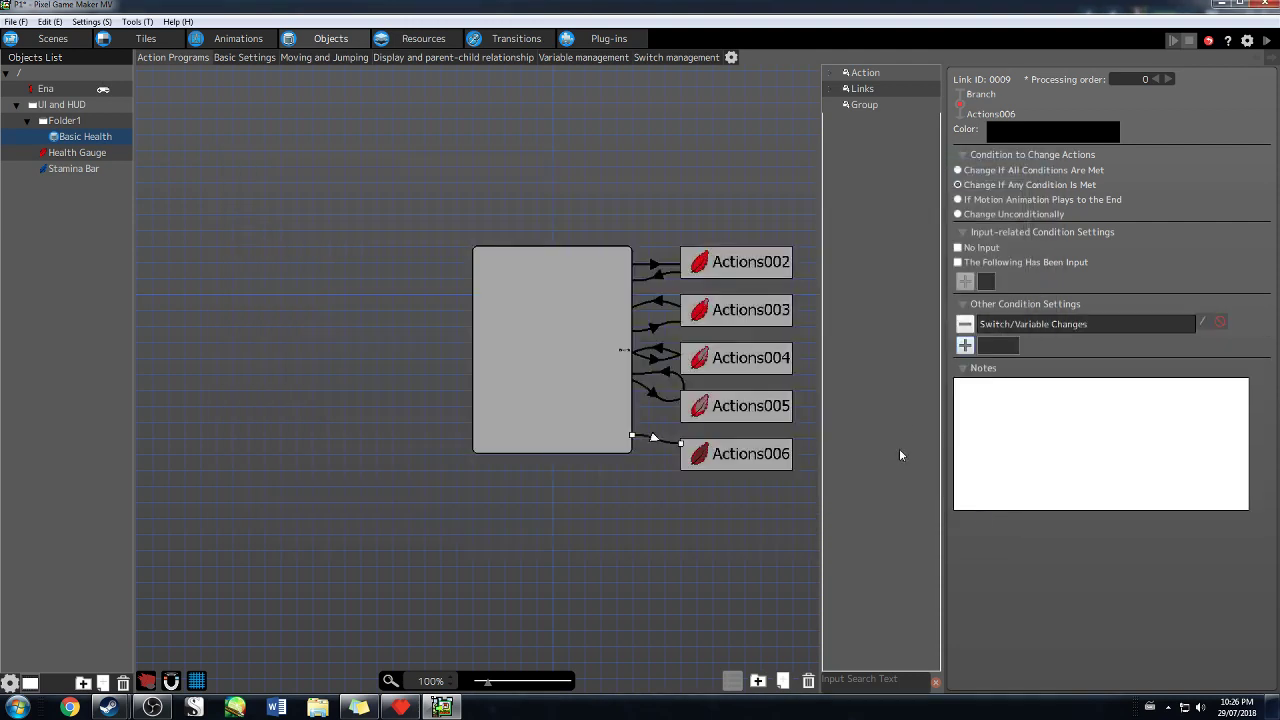
Change the condition's operator so the link triggers when HP equals 0
double_click(1010, 325)
click(714, 315)
click(710, 359)
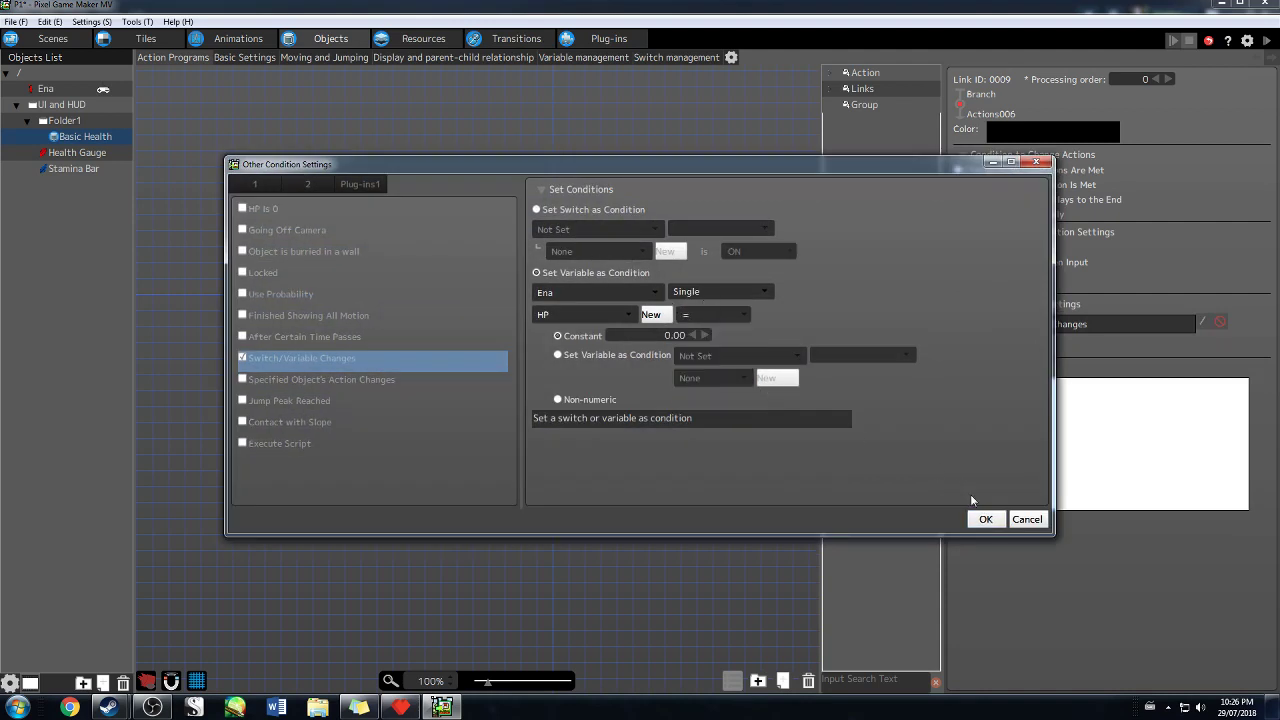
click(985, 519)
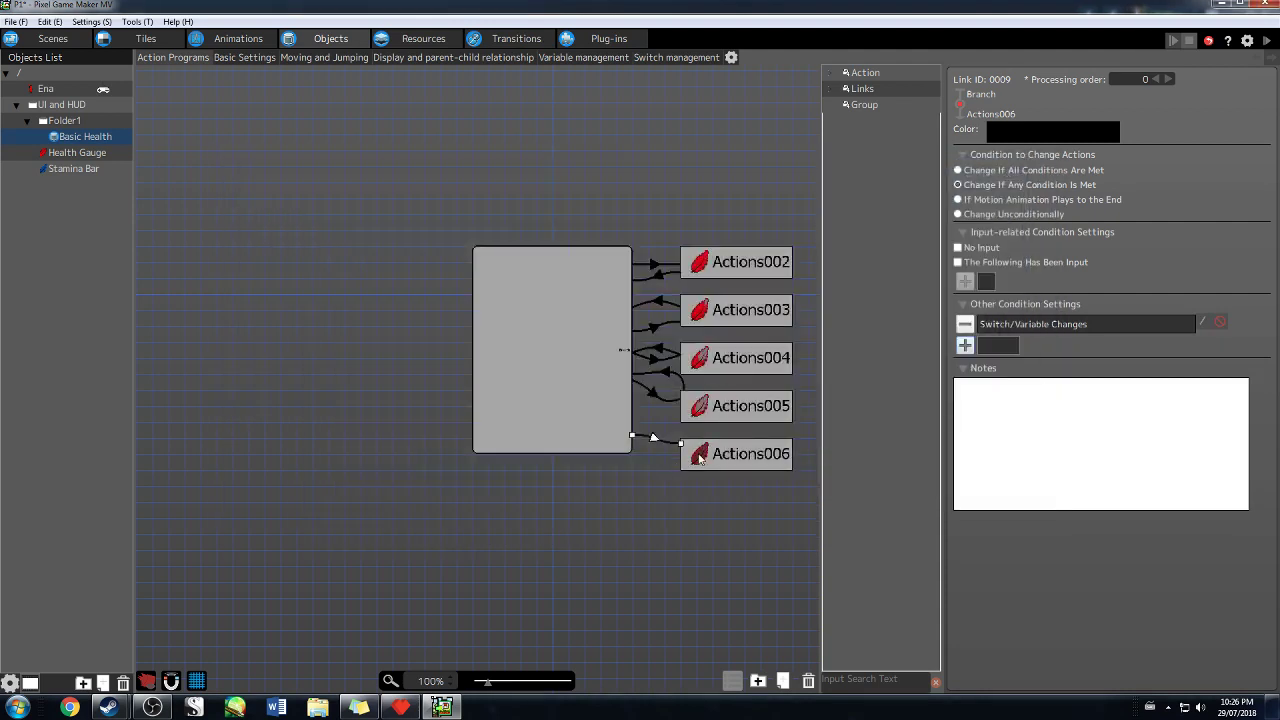
Draw a link from Actions006 back to the Branch box
right_click(700, 457)
click(735, 480)
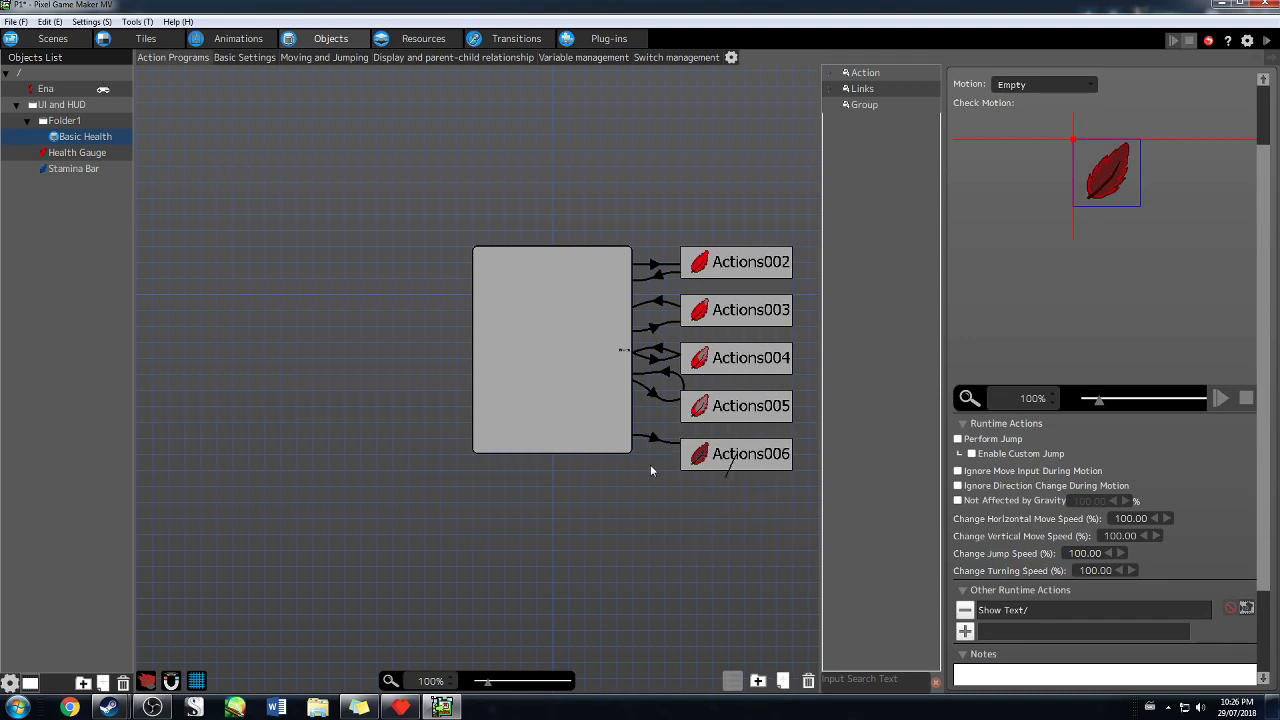
click(585, 432)
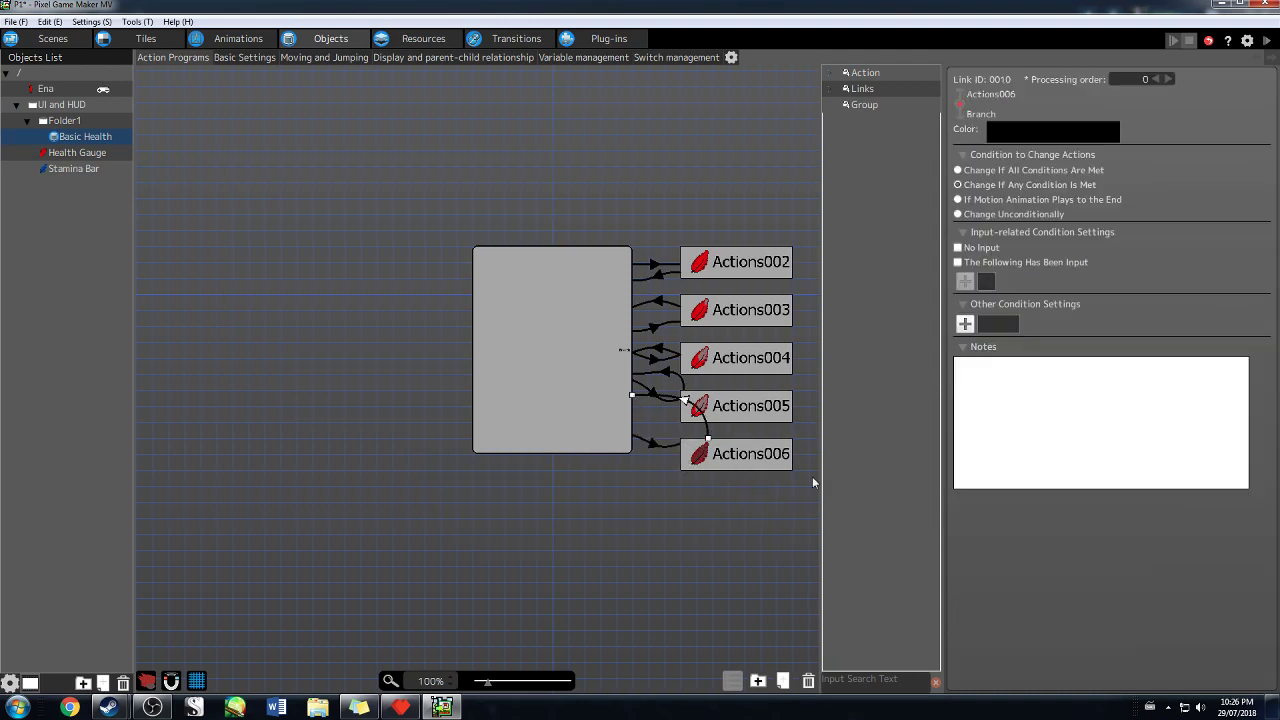
Give the return link a Switch/Variable Changes condition: Ena's HP not equal to 0
click(965, 323)
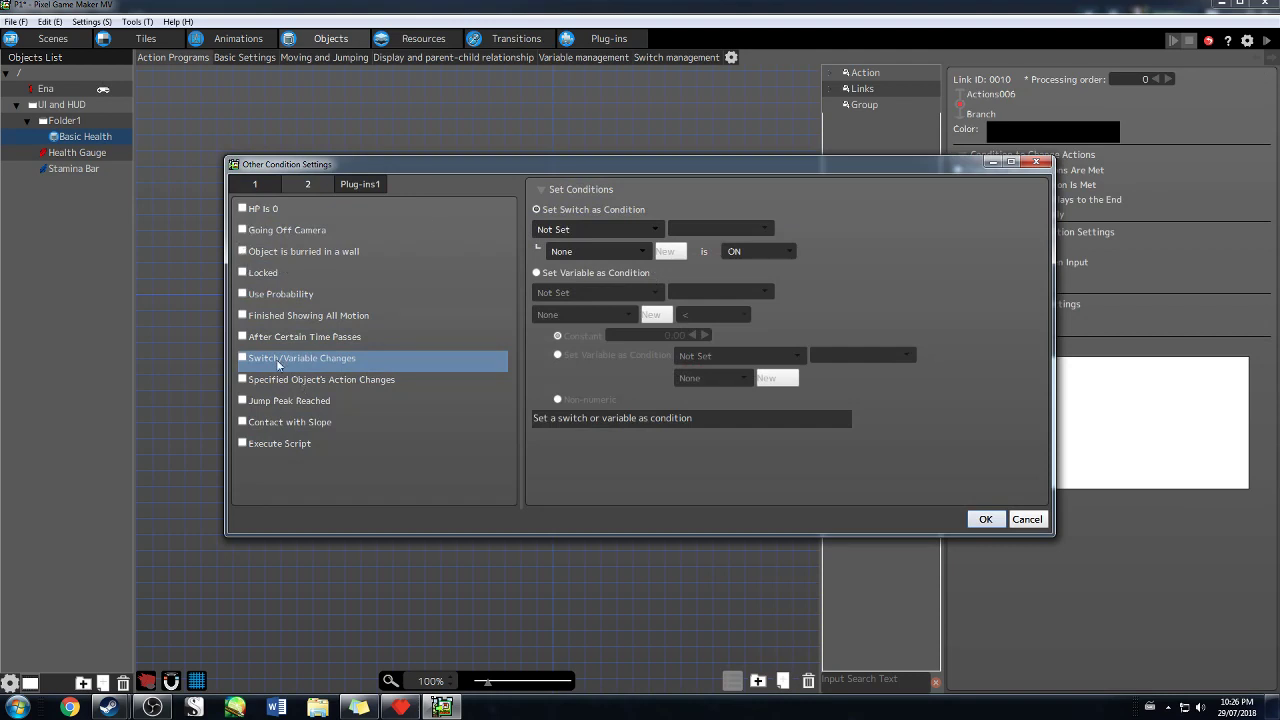
click(537, 273)
click(585, 291)
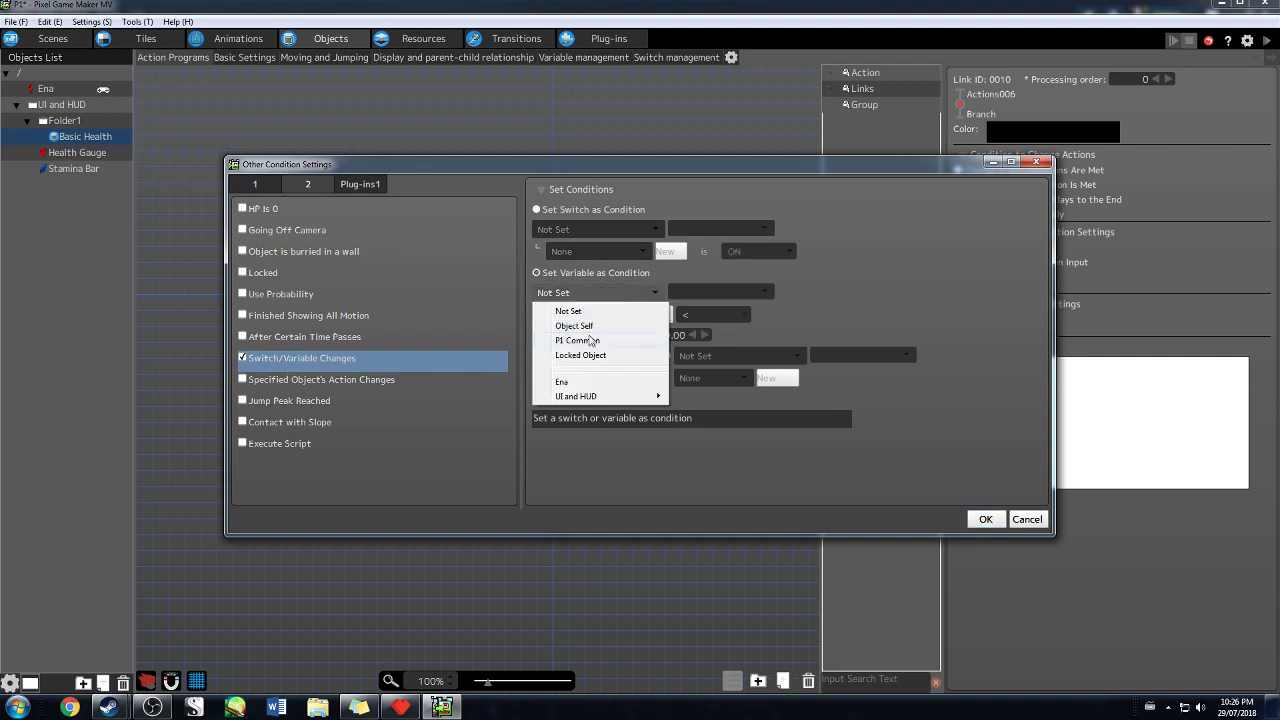
click(592, 378)
click(590, 314)
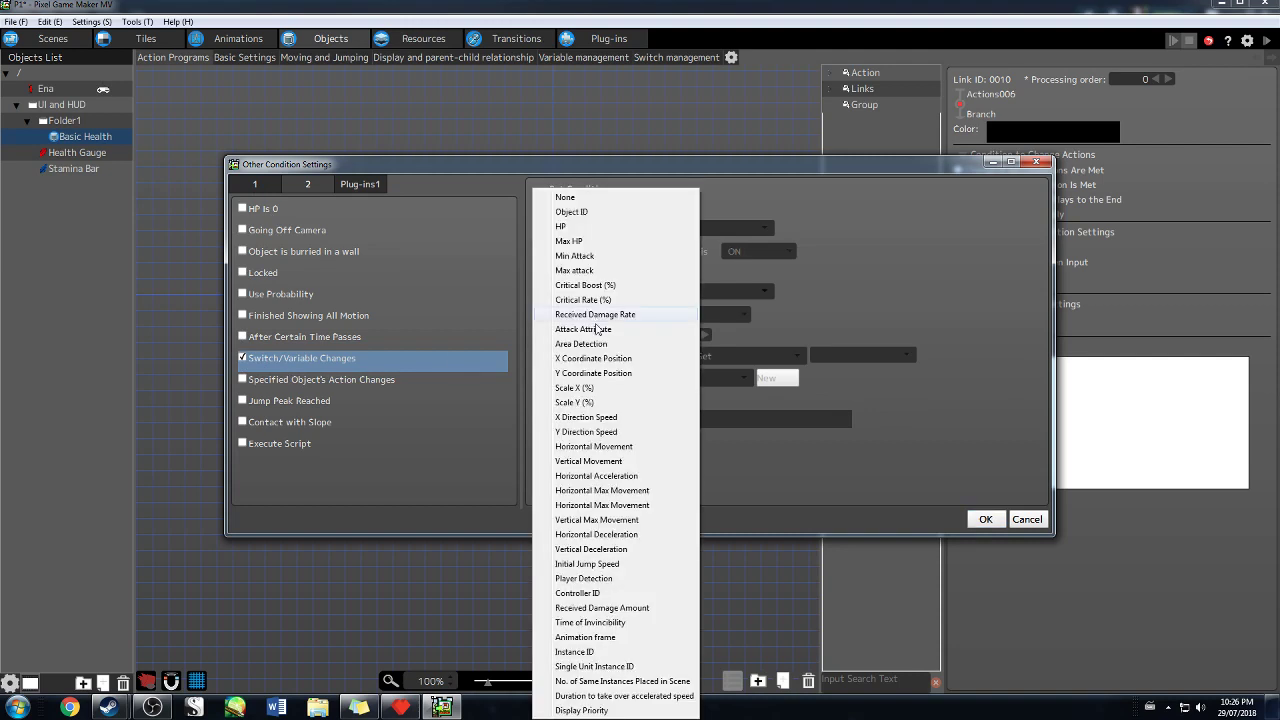
click(562, 226)
click(693, 317)
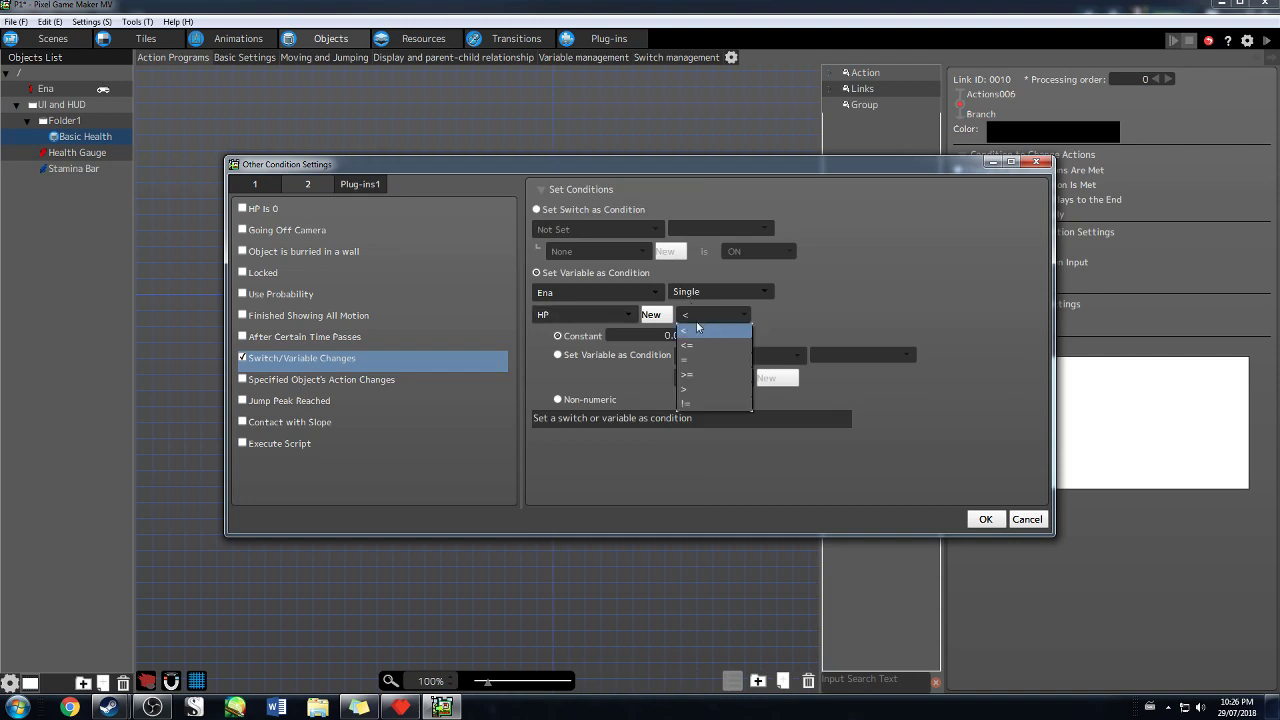
click(696, 380)
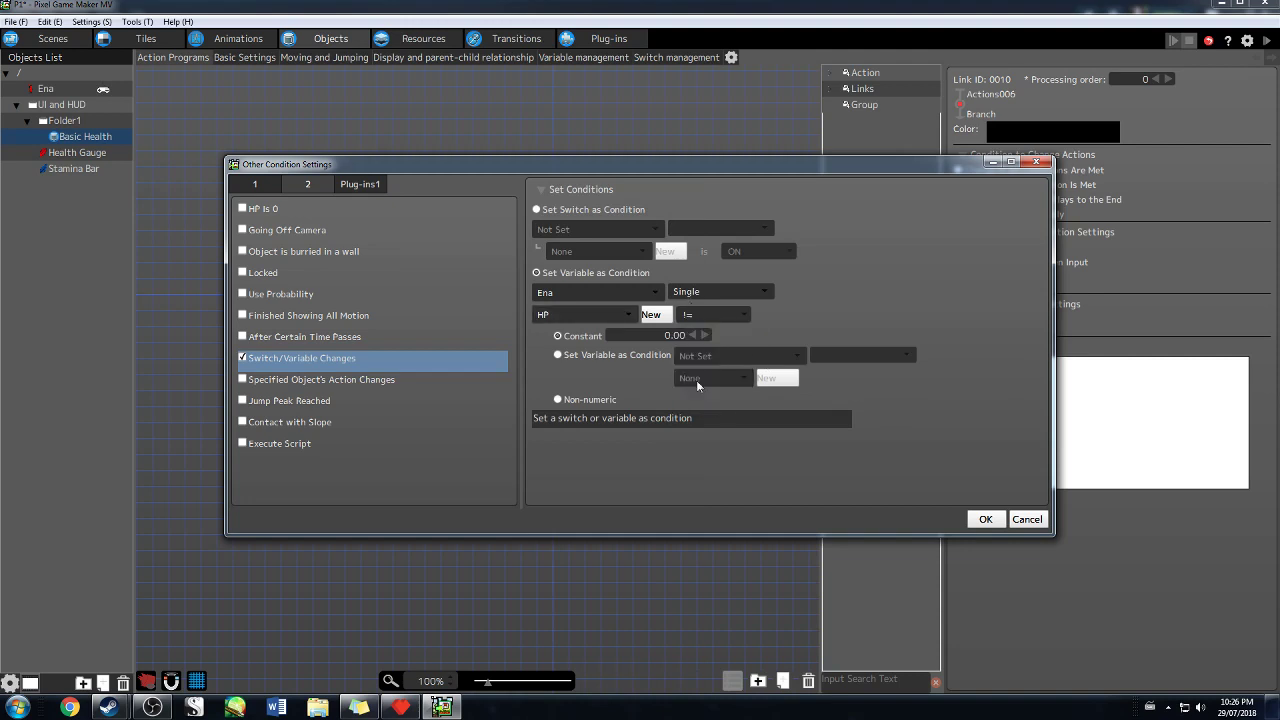
click(985, 519)
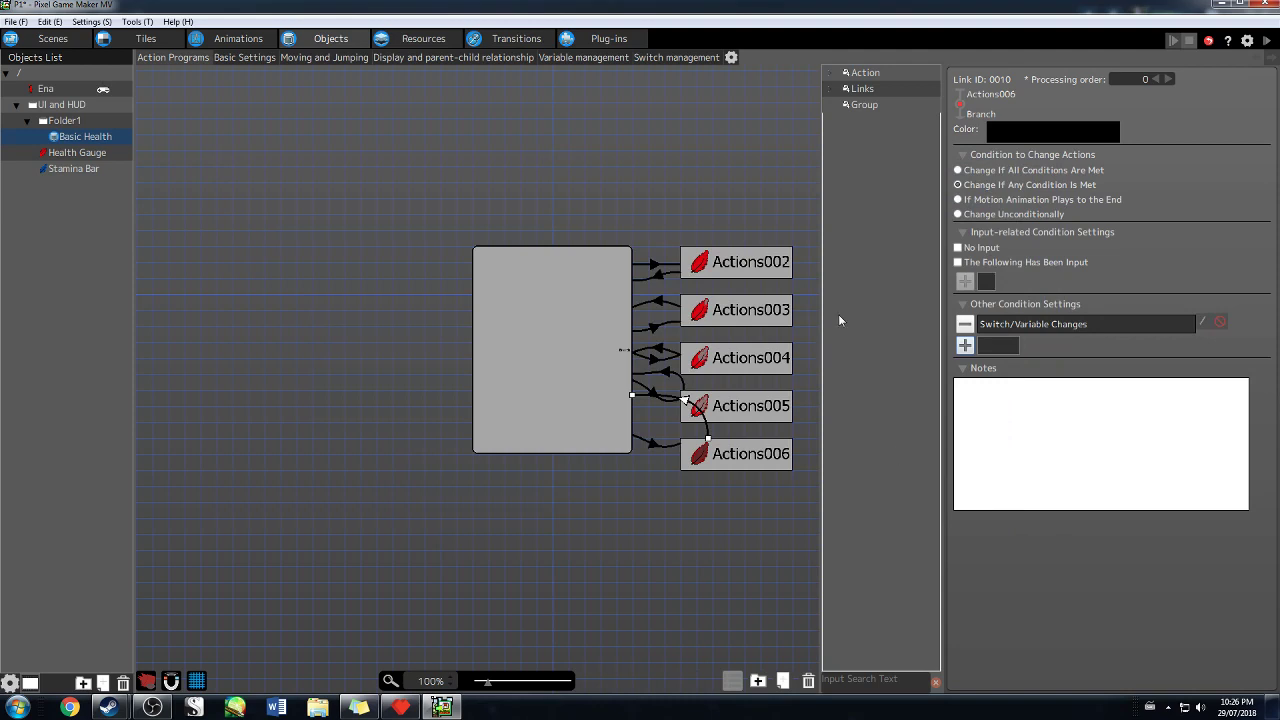
Review the Actions002–006 states and reroute the return link lower on the Branch box
click(728, 268)
click(733, 307)
click(735, 362)
click(735, 455)
click(690, 405)
drag(632, 397, 633, 434)
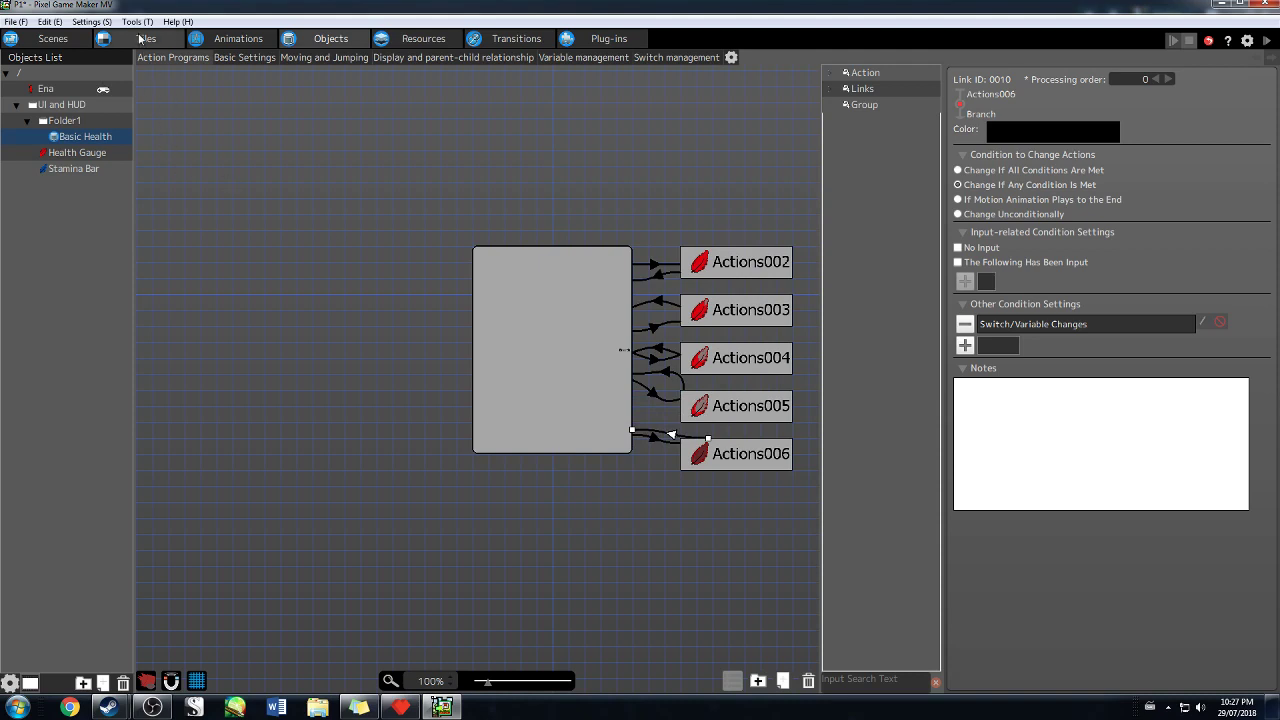
click(228, 57)
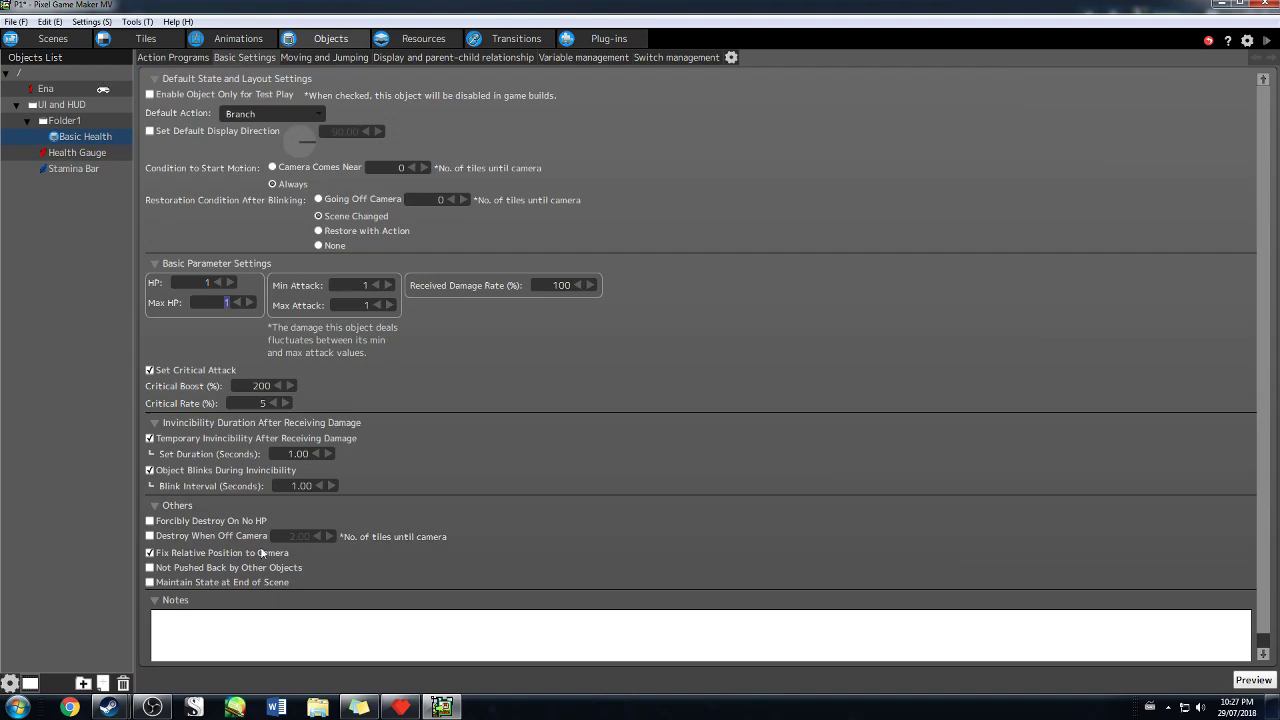
Inspect tile003's yellow damage tile and confirm its simple effect changes object HP by -1.00
click(140, 38)
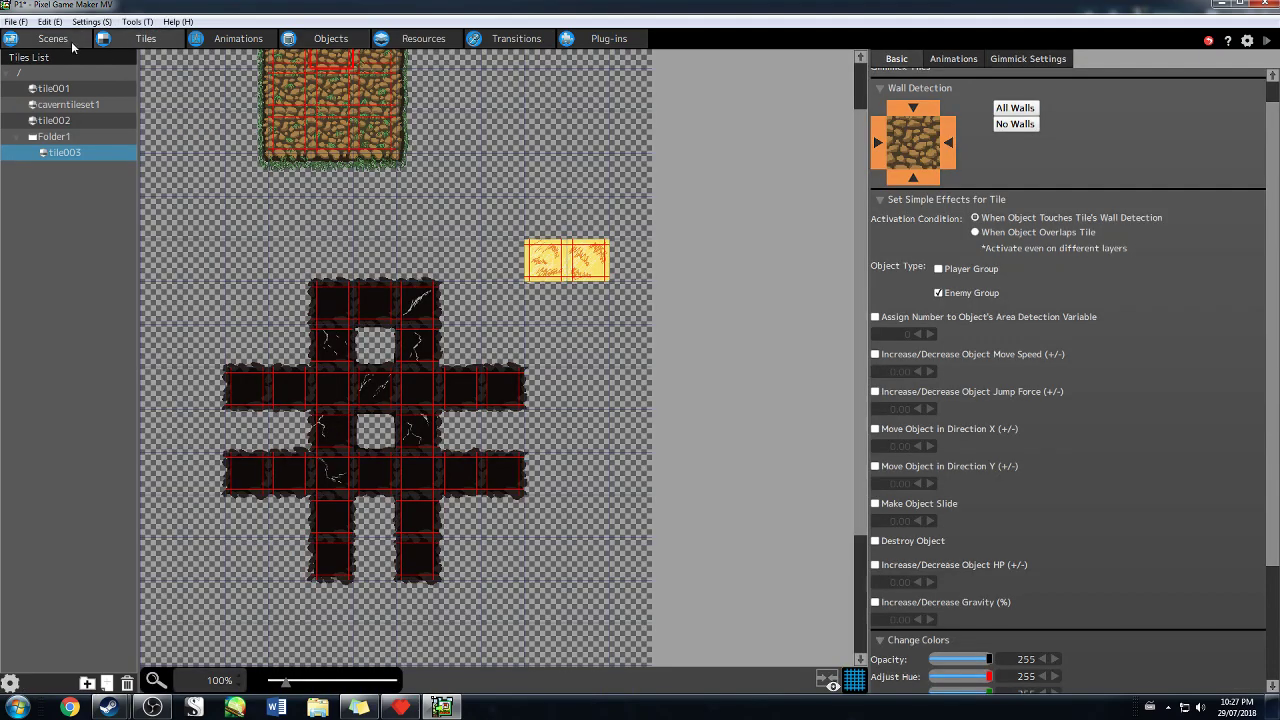
click(53, 39)
click(140, 38)
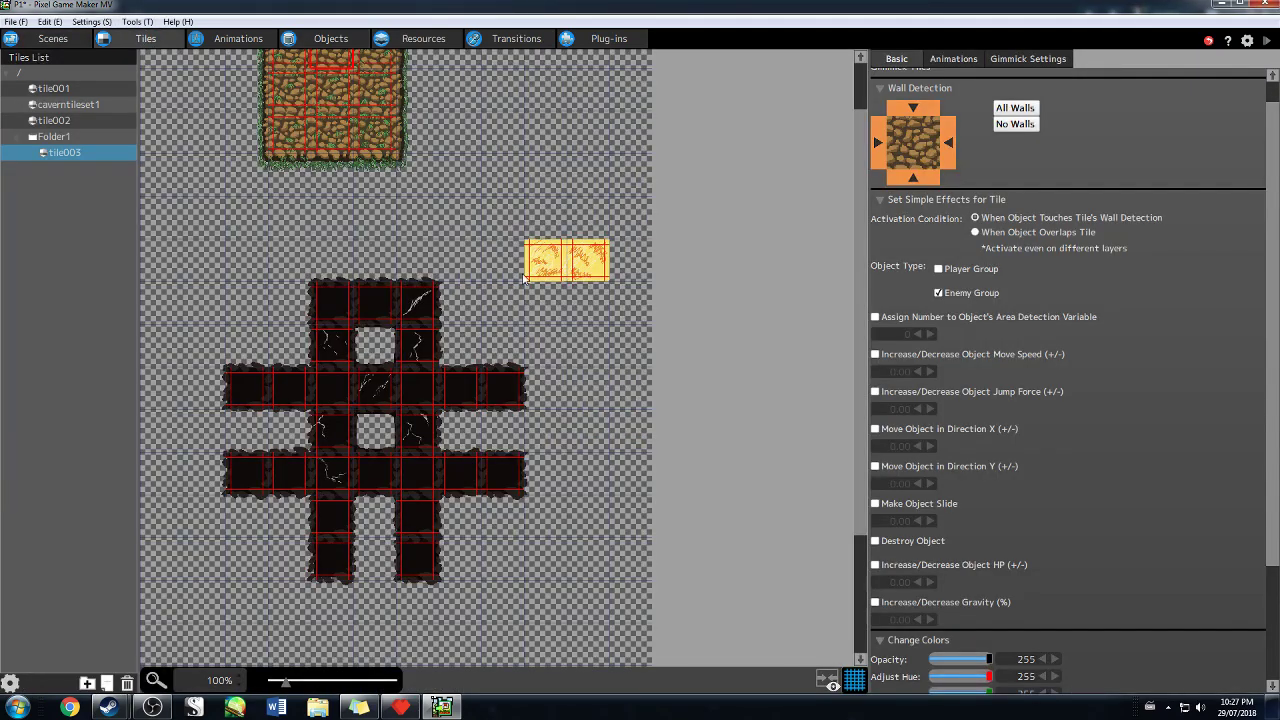
click(64, 122)
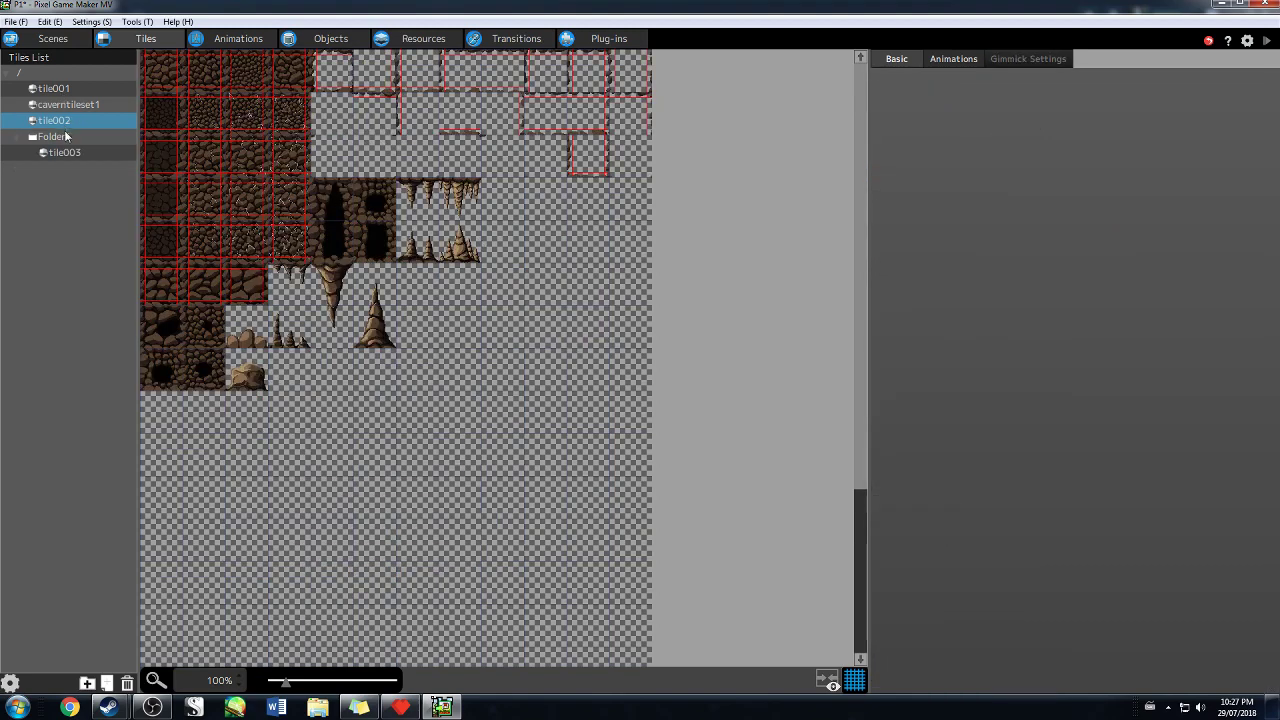
click(72, 152)
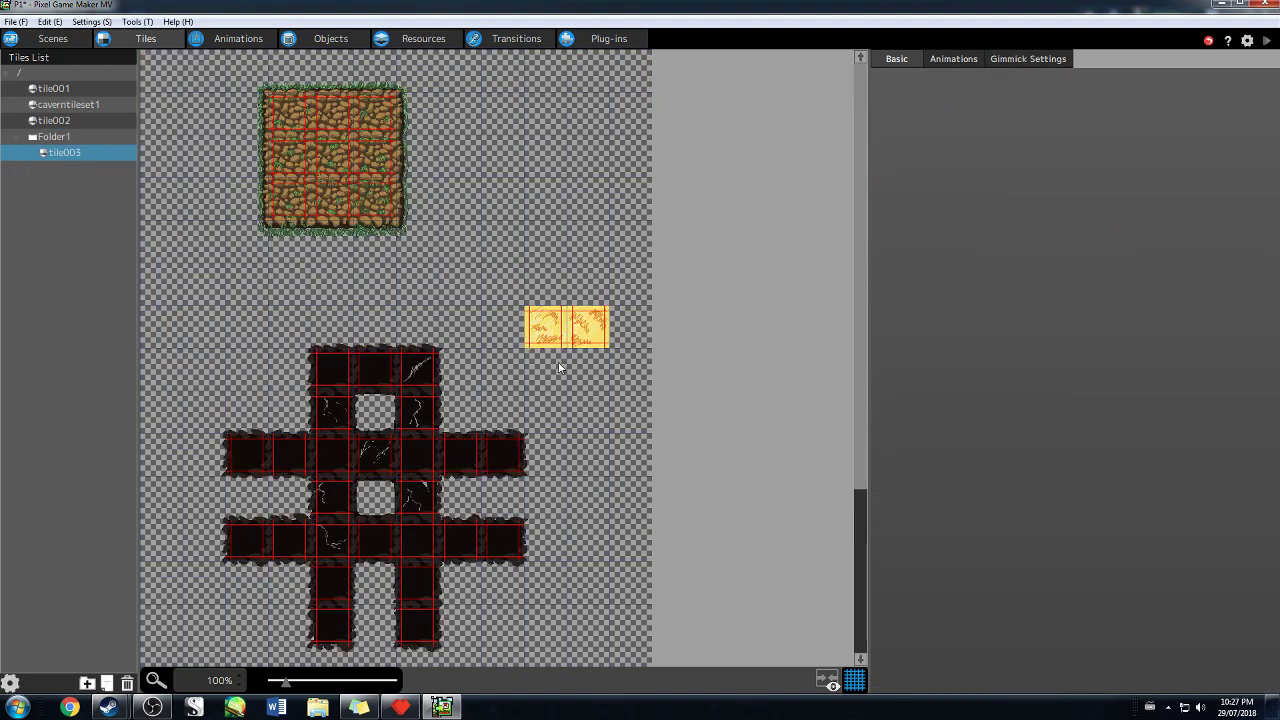
click(550, 333)
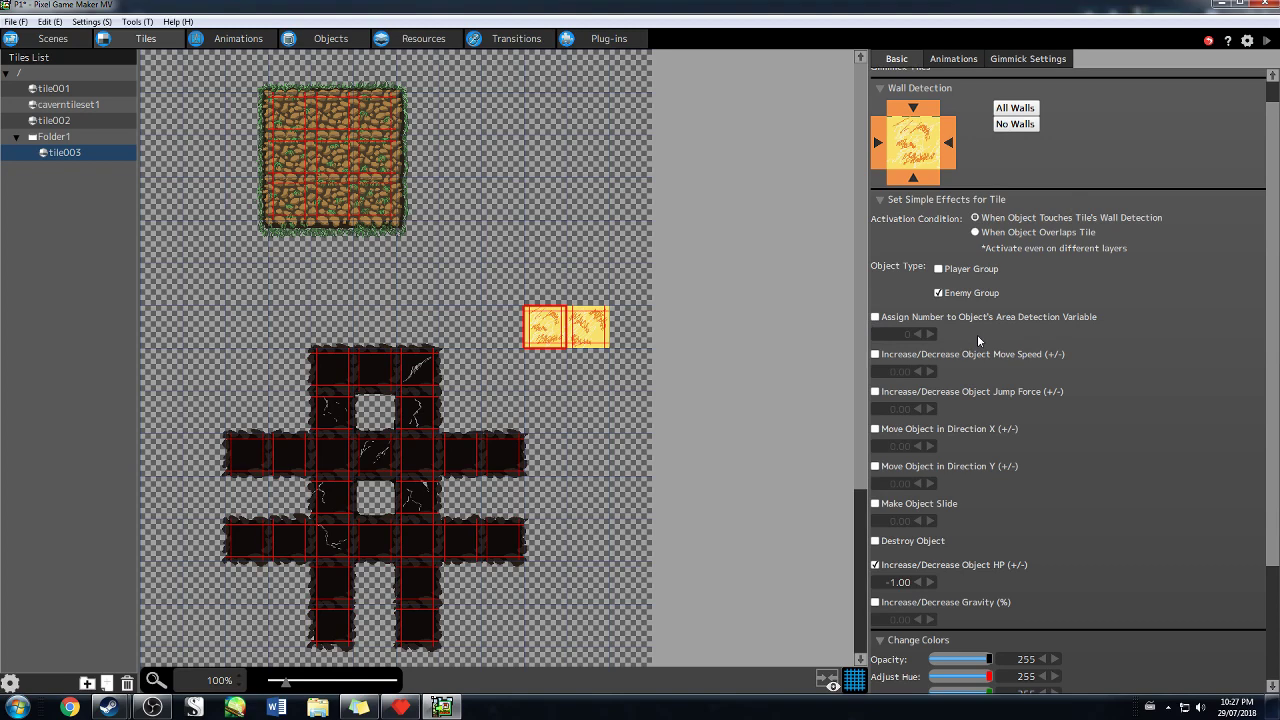
scroll(965, 300, up, 1)
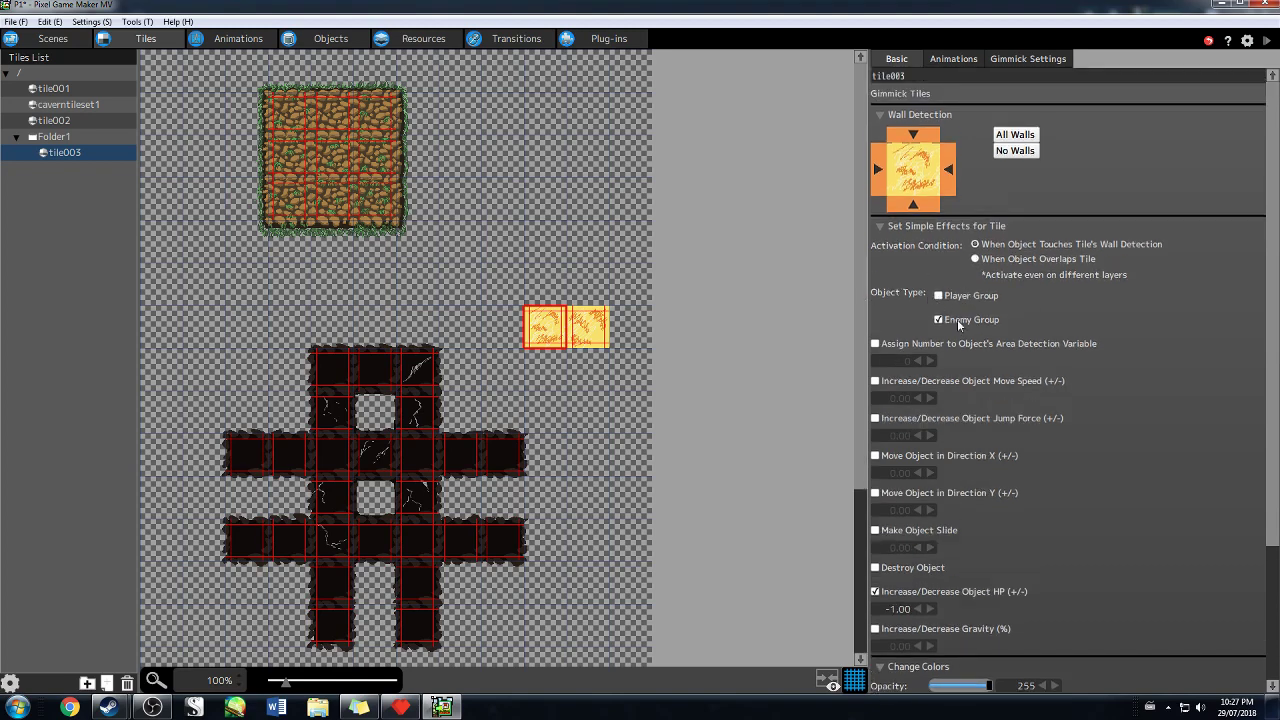
scroll(935, 459, down, 2)
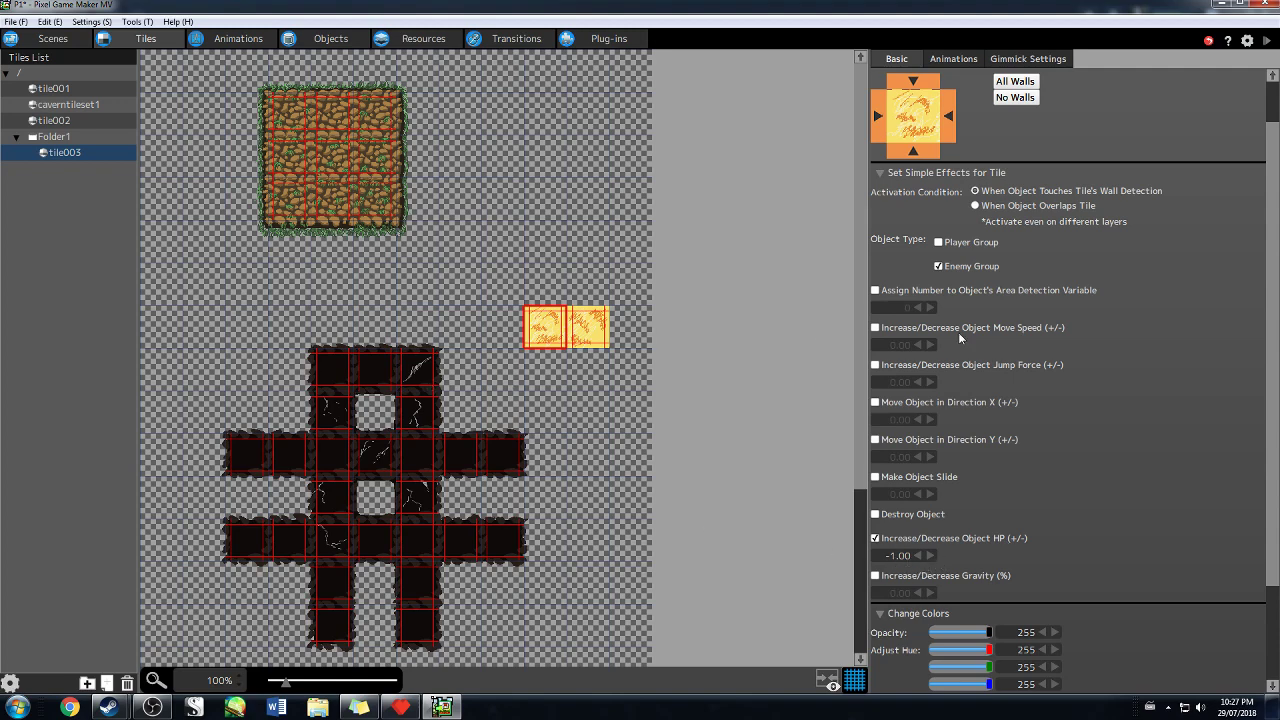
click(1022, 58)
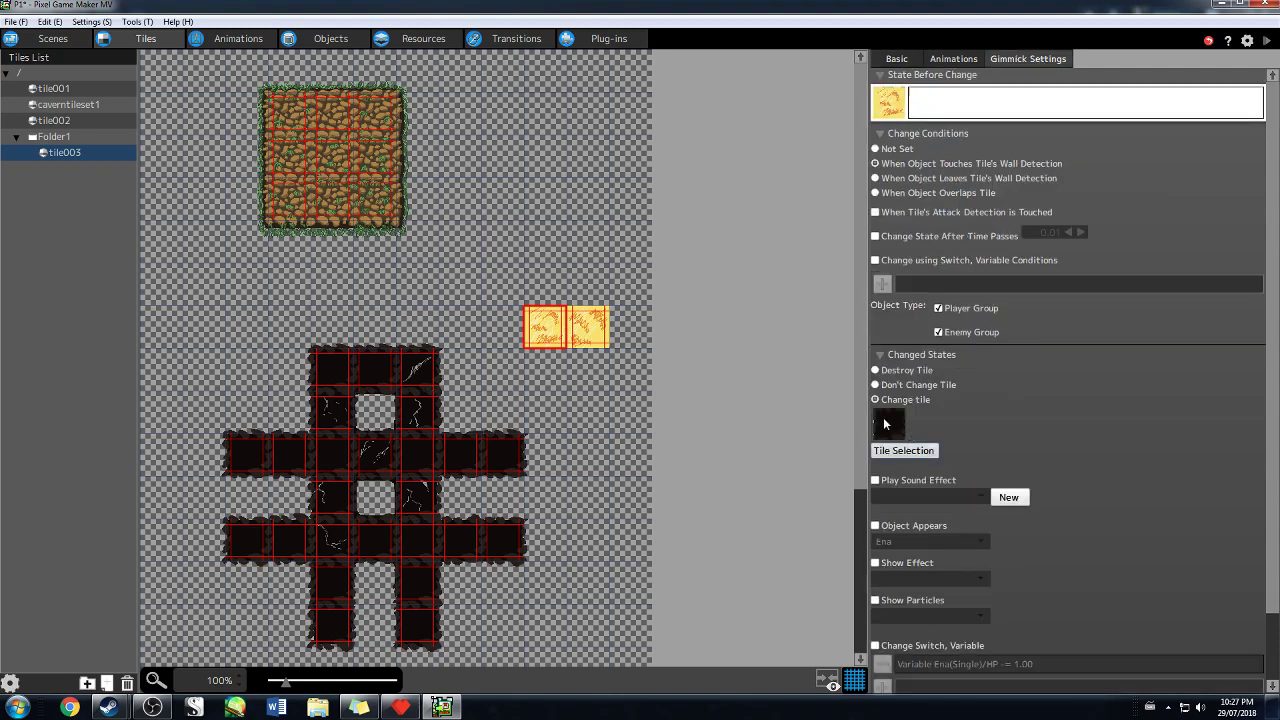
click(888, 56)
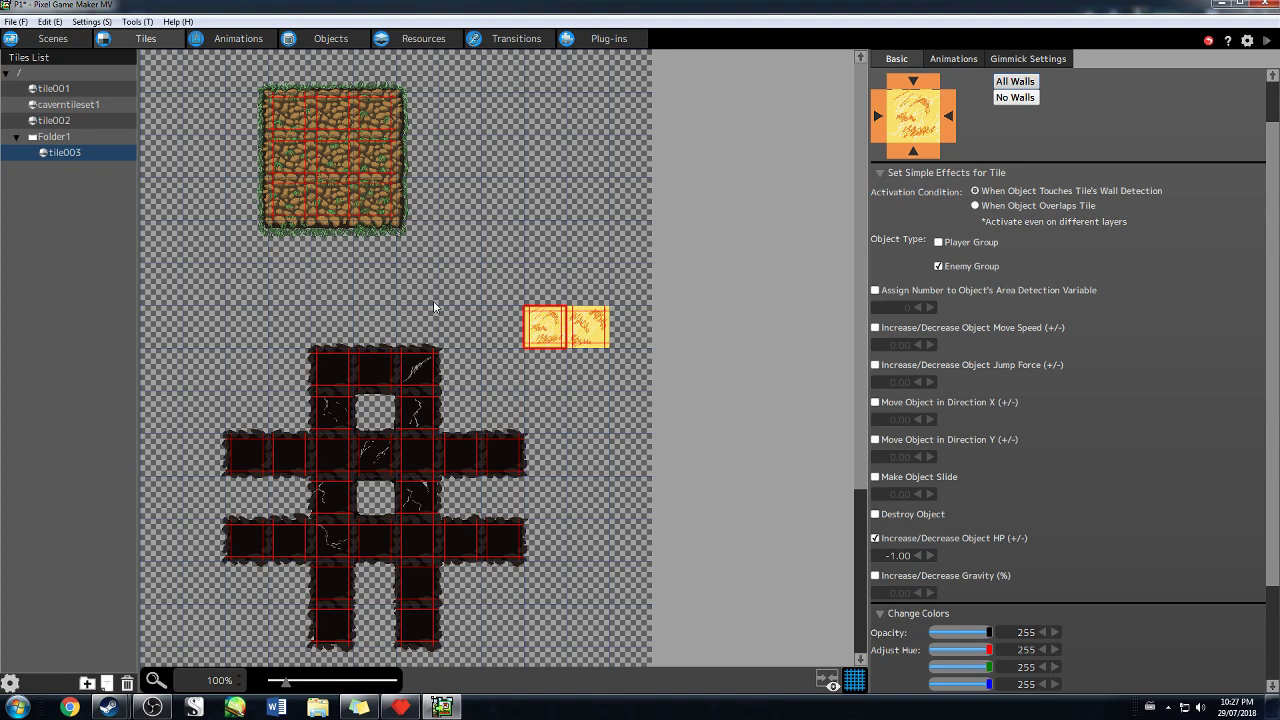
Review the Basic Health feather sprite sheet and its animation frames
click(82, 38)
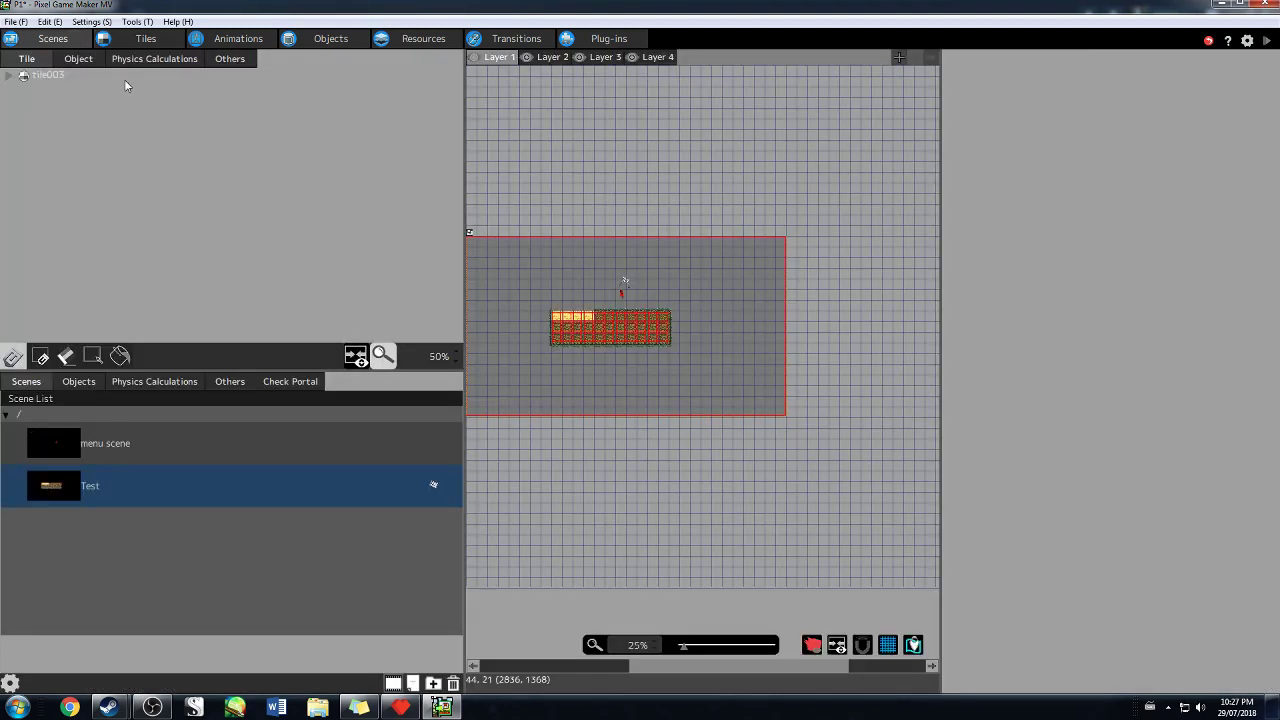
click(324, 39)
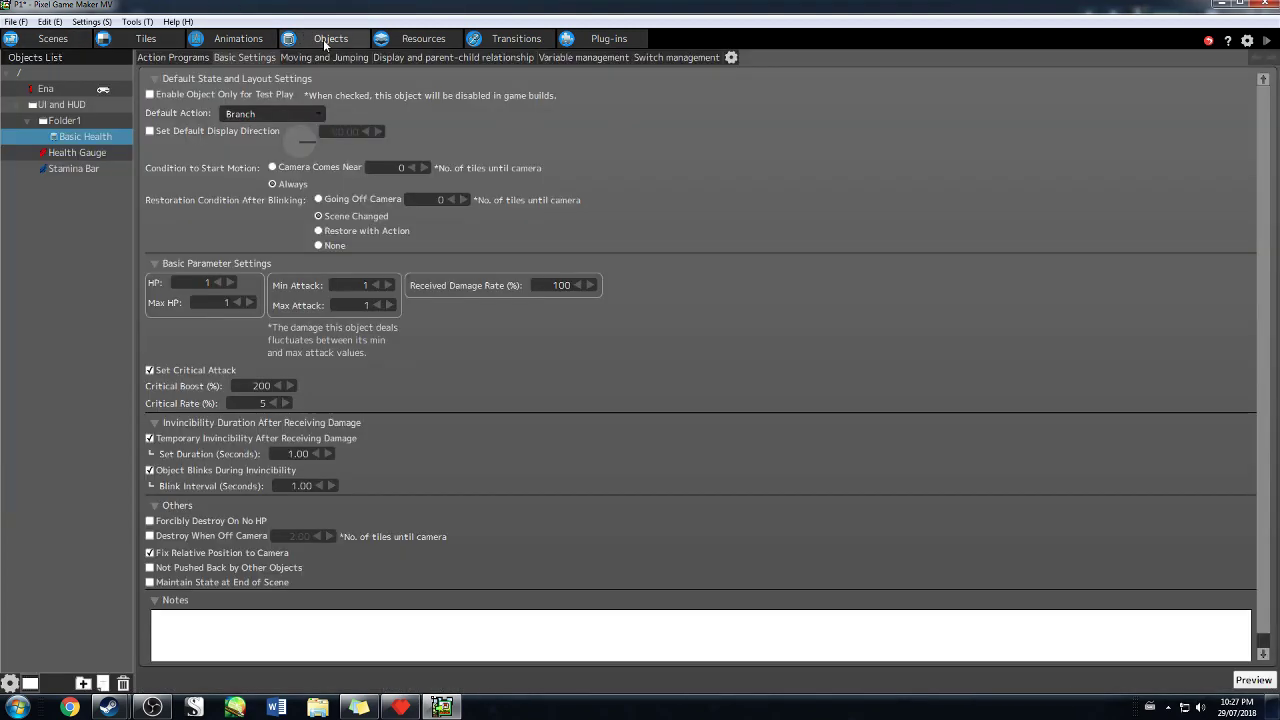
click(140, 39)
click(393, 40)
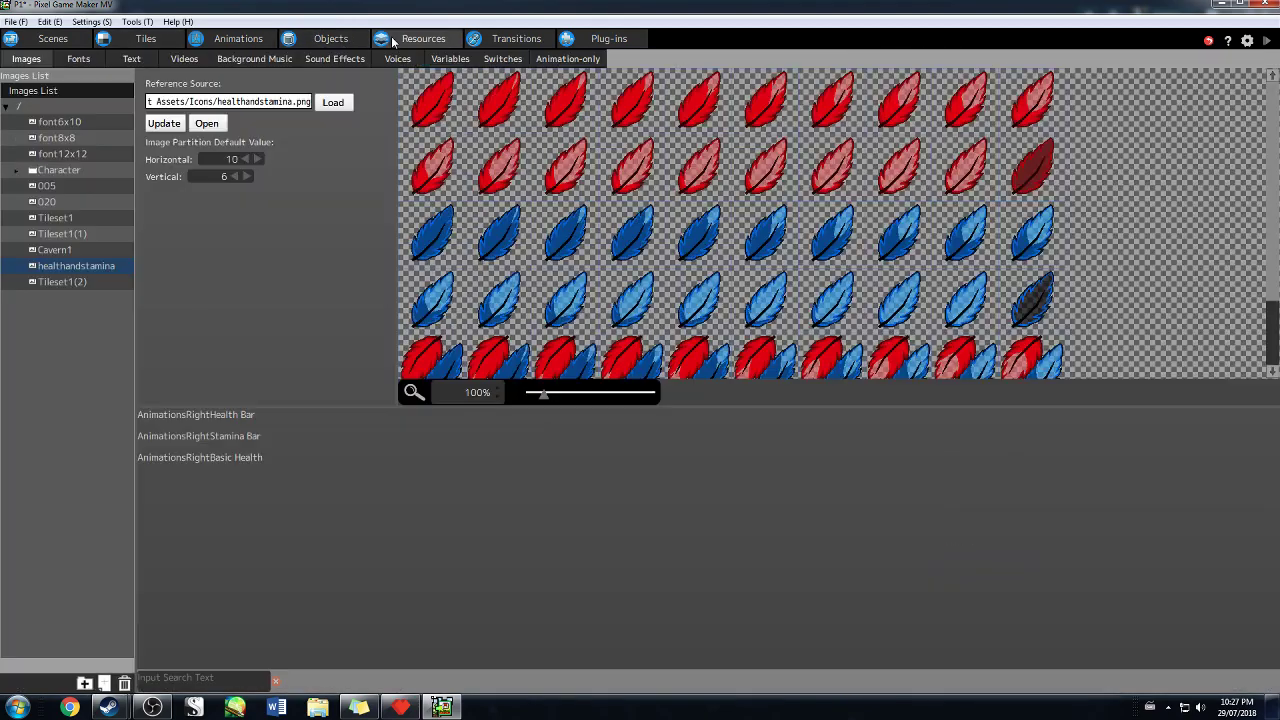
click(315, 39)
click(228, 42)
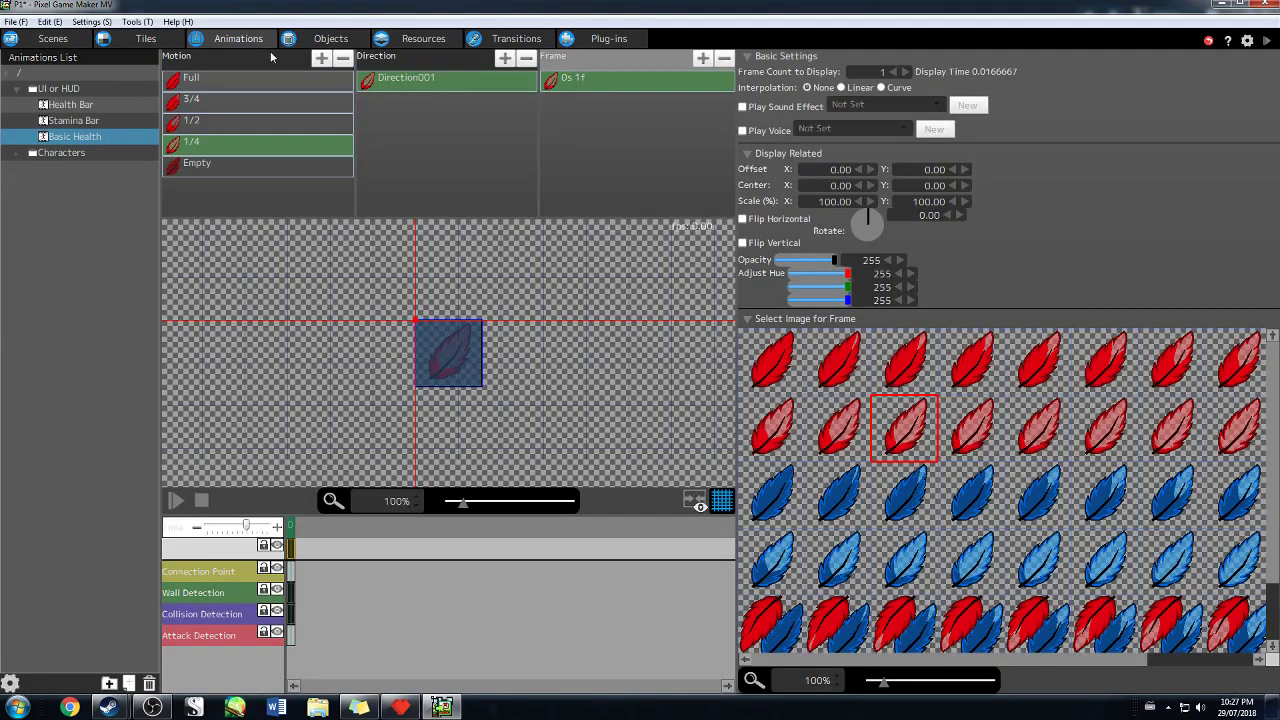
Review the Basic Health action program, then open the menu scene
click(327, 40)
click(180, 58)
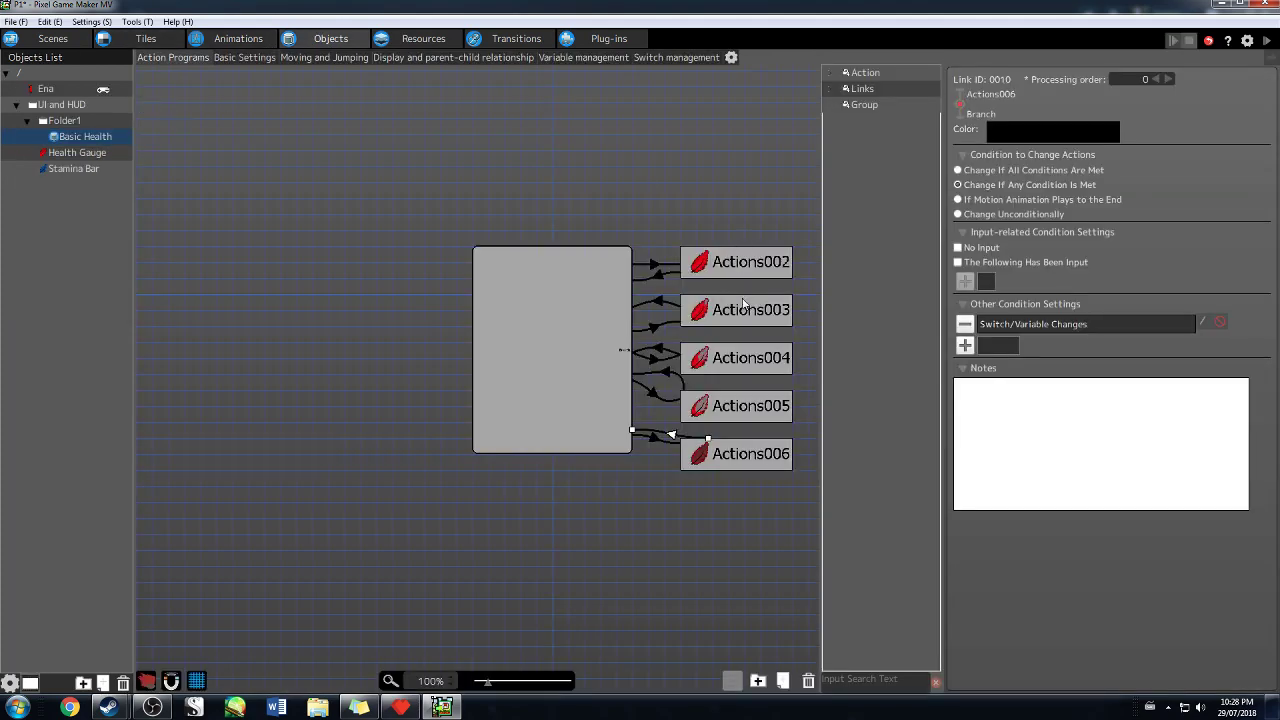
click(53, 38)
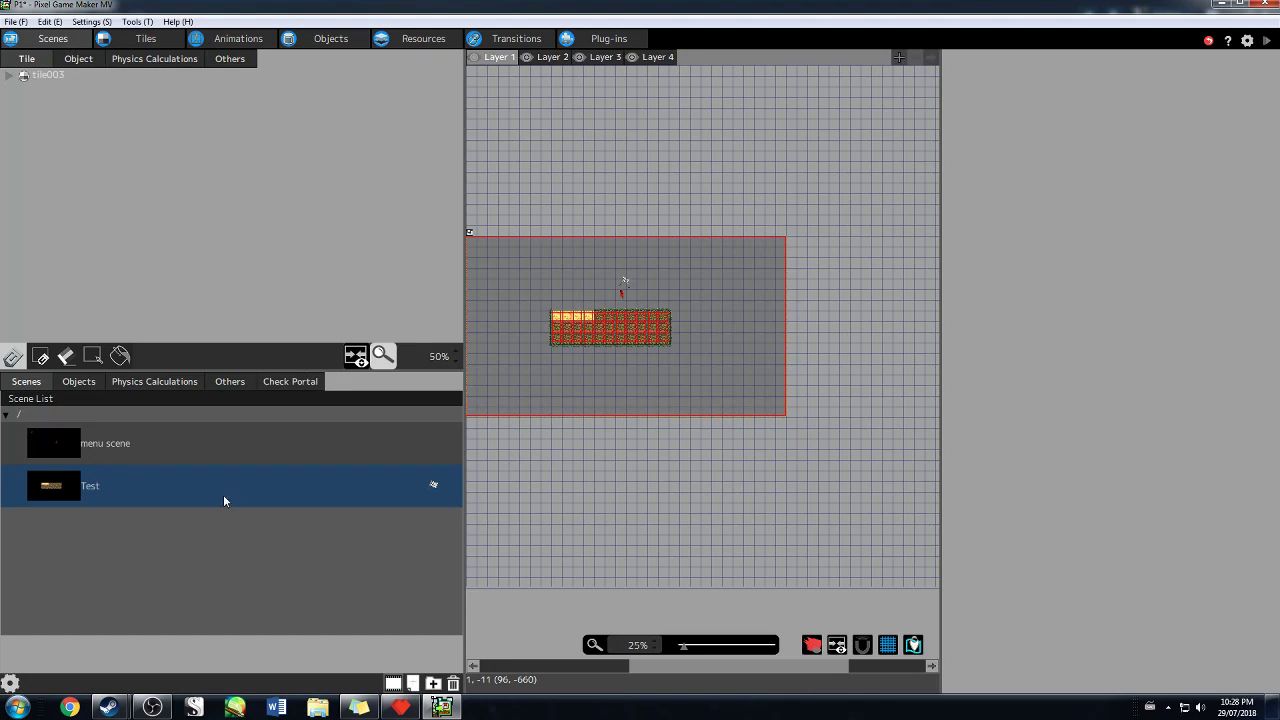
click(128, 445)
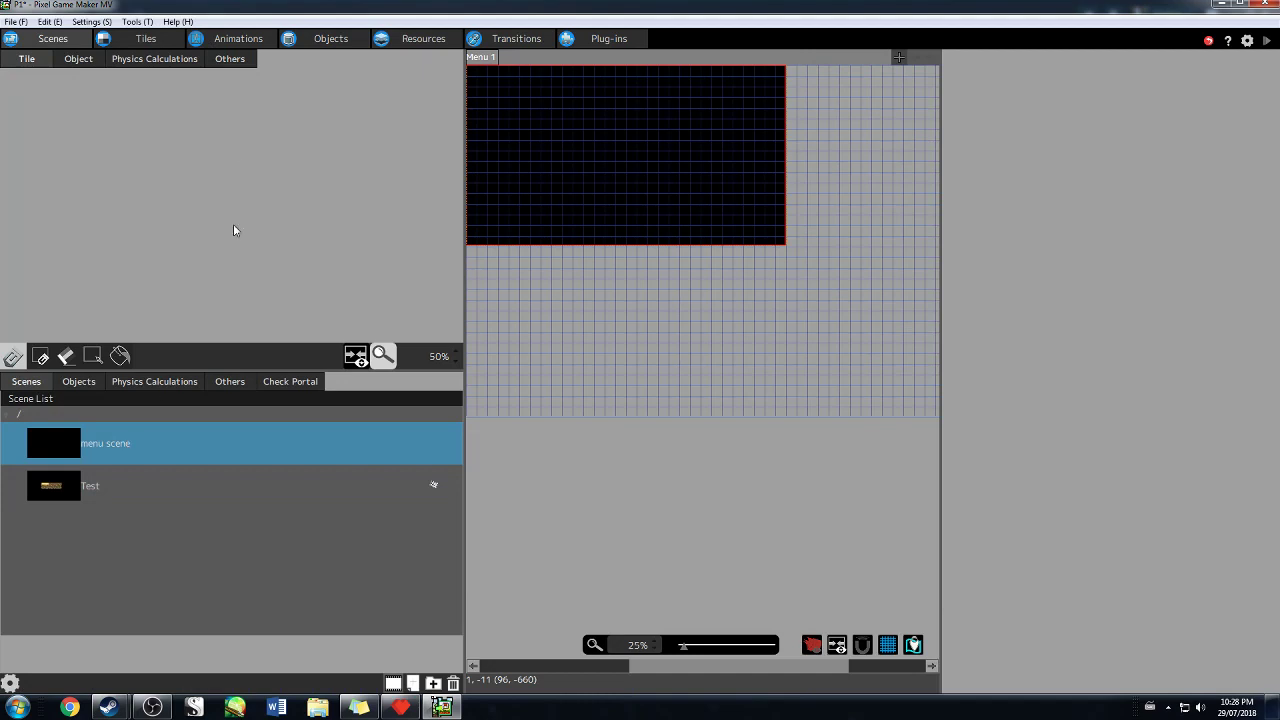
Add a new Menu1 layer to the menu scene, then return to the Menu 1 layer
click(480, 66)
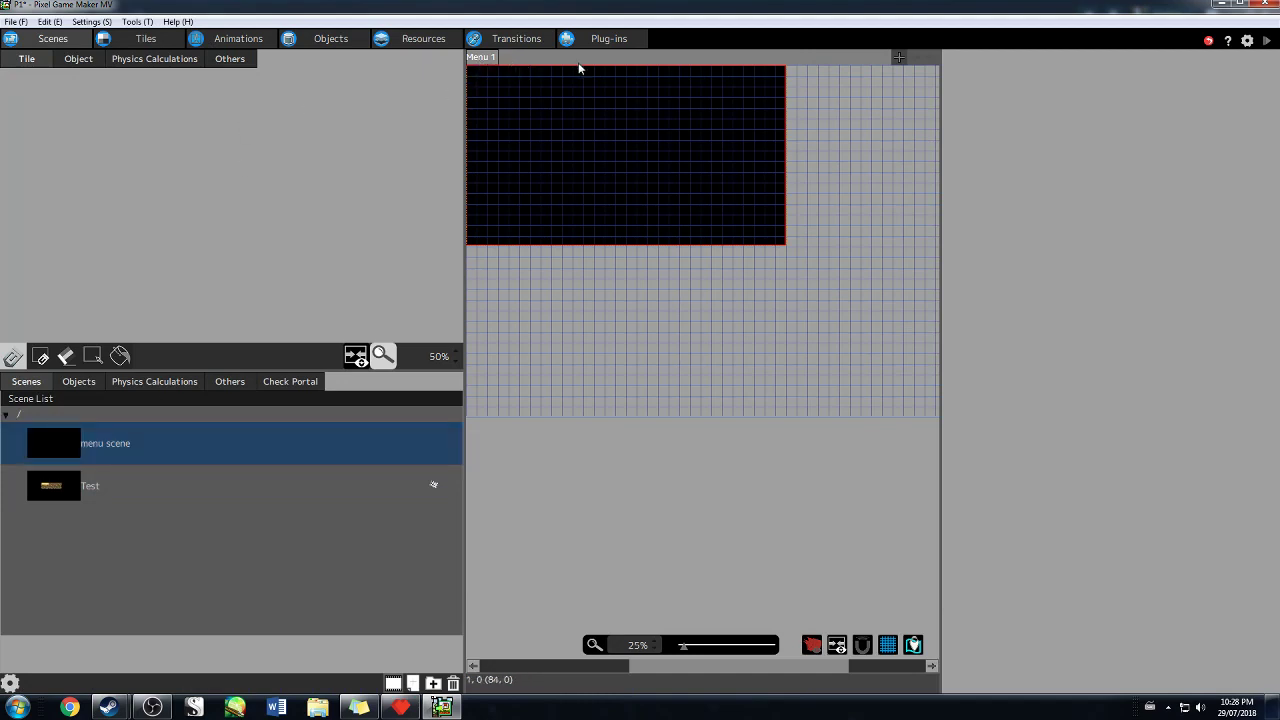
click(899, 58)
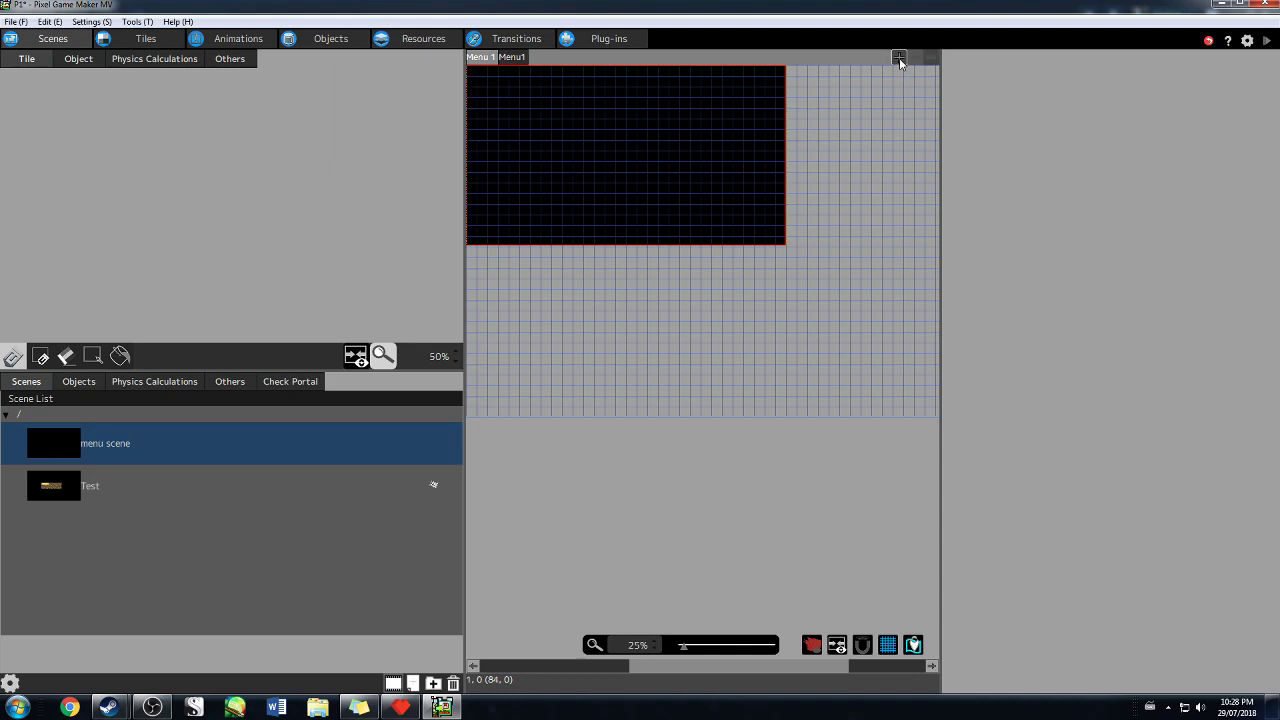
click(506, 58)
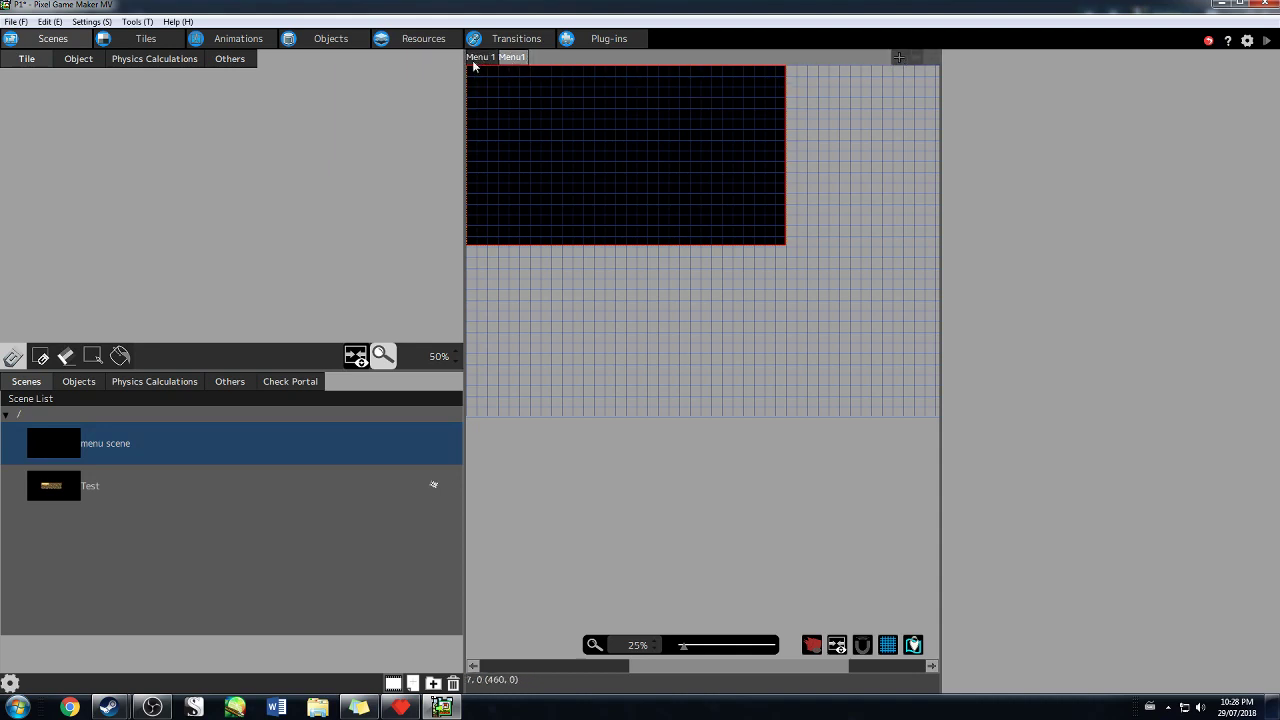
click(475, 60)
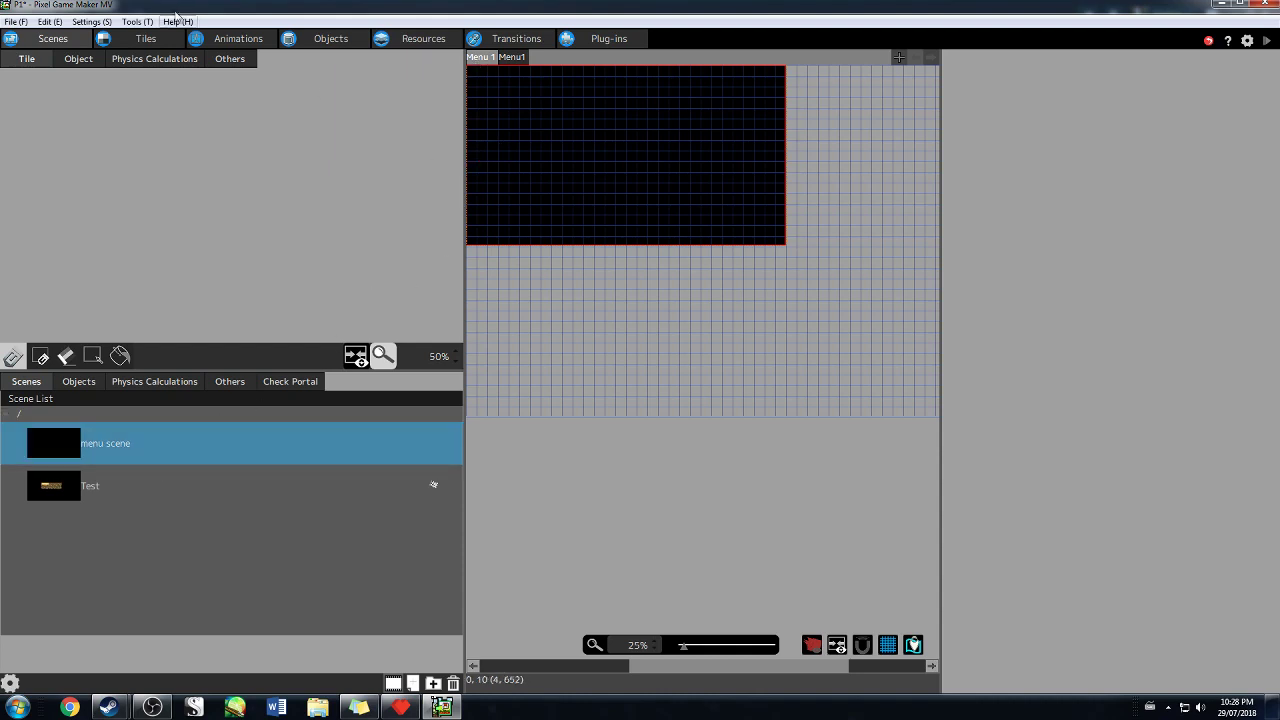
With the menu scene's Menu 1 layer active, pick Basic Health from the object list
click(90, 59)
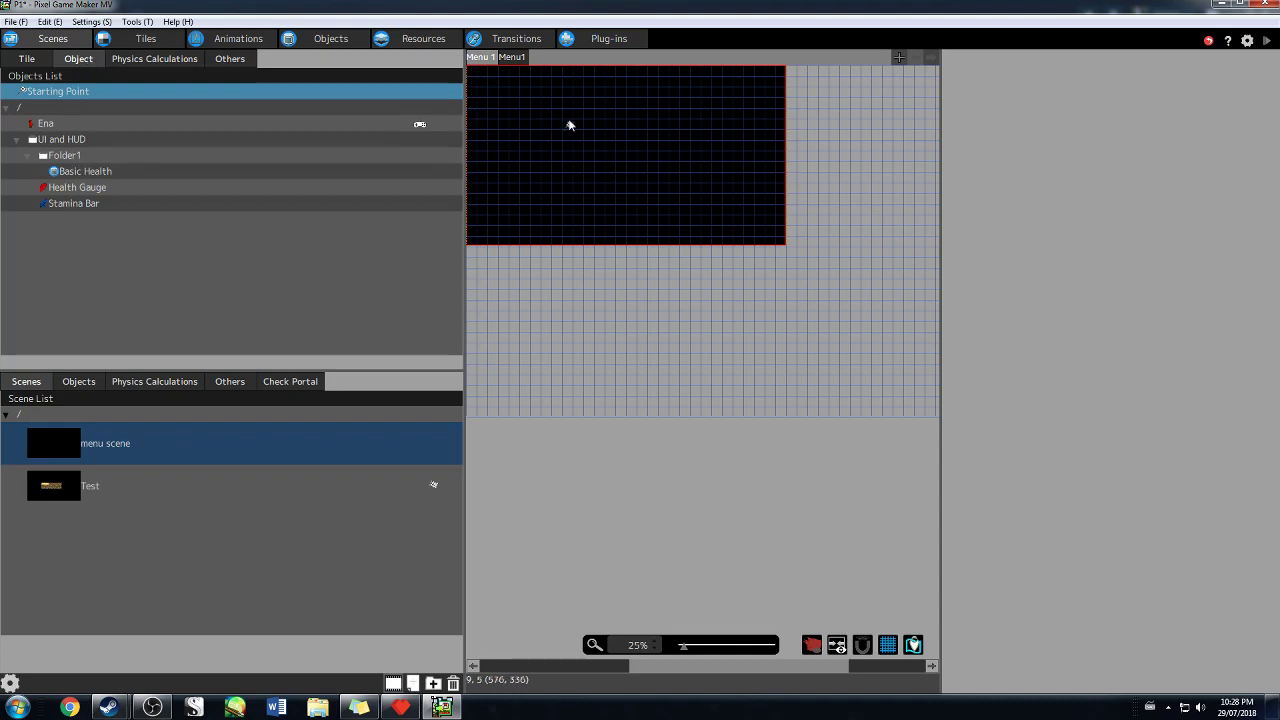
scroll(552, 127, up, 2)
scroll(594, 483, down, 1)
scroll(594, 483, down, 1)
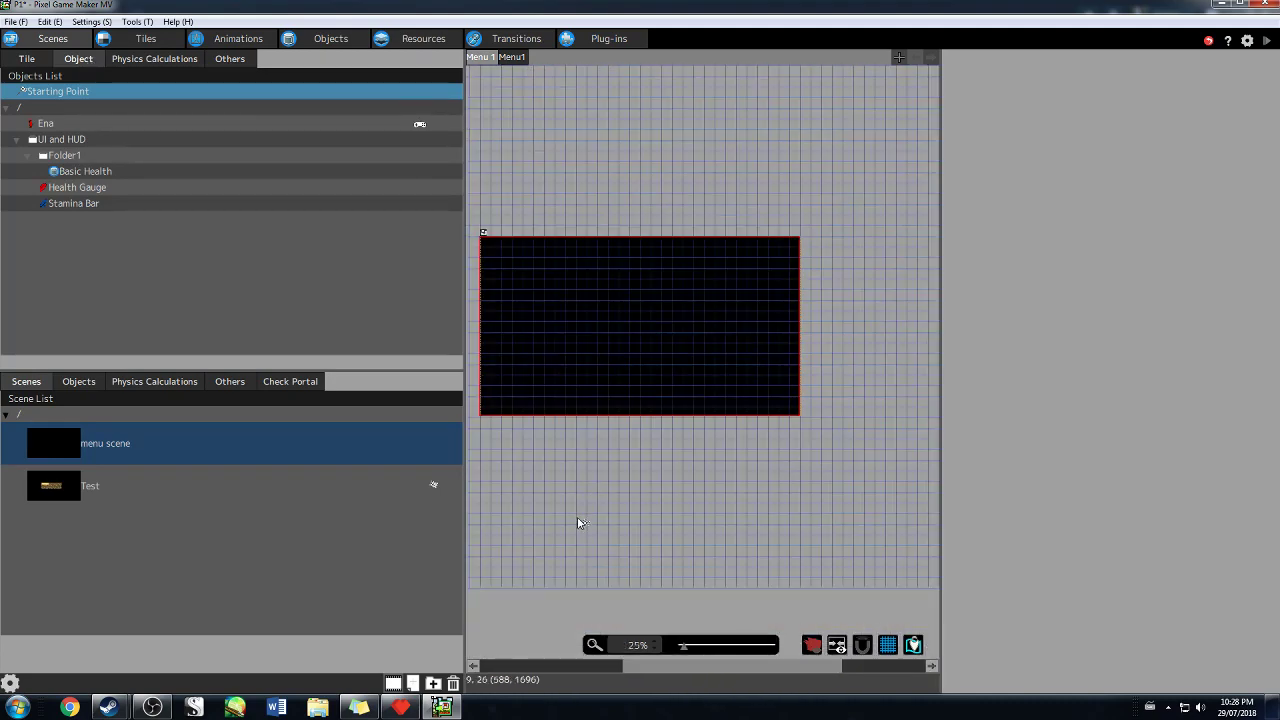
click(113, 485)
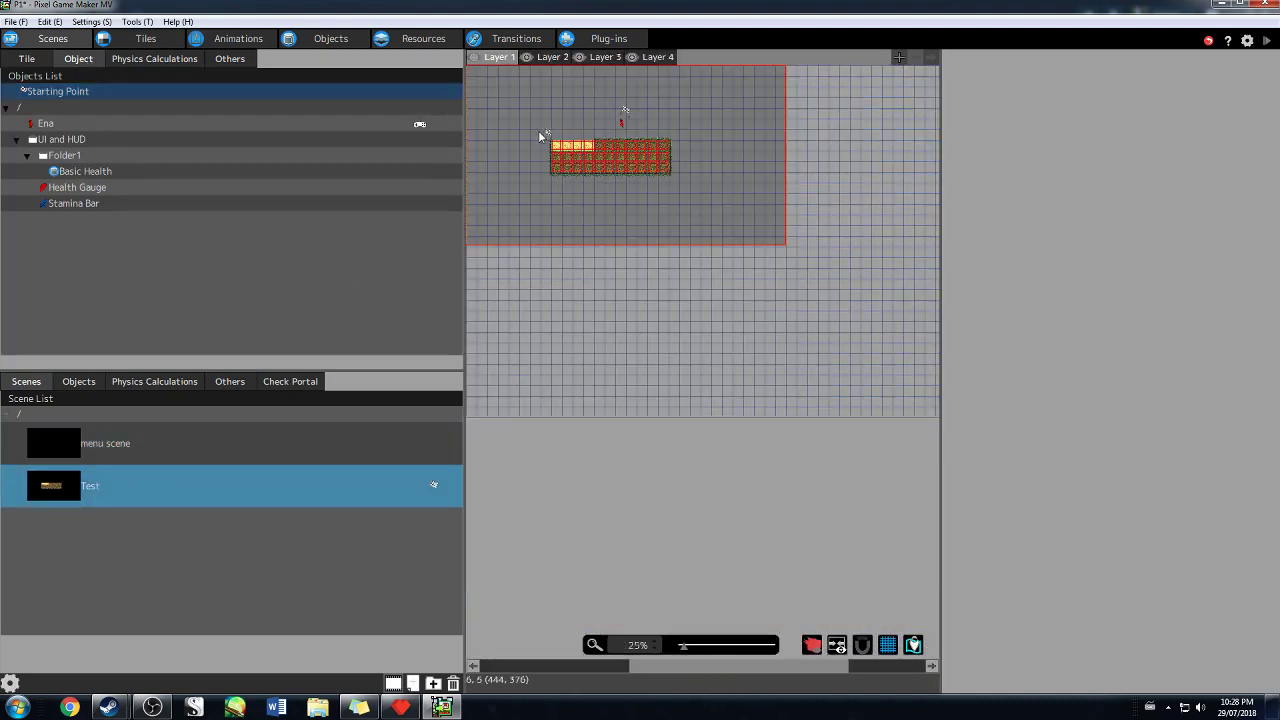
click(180, 444)
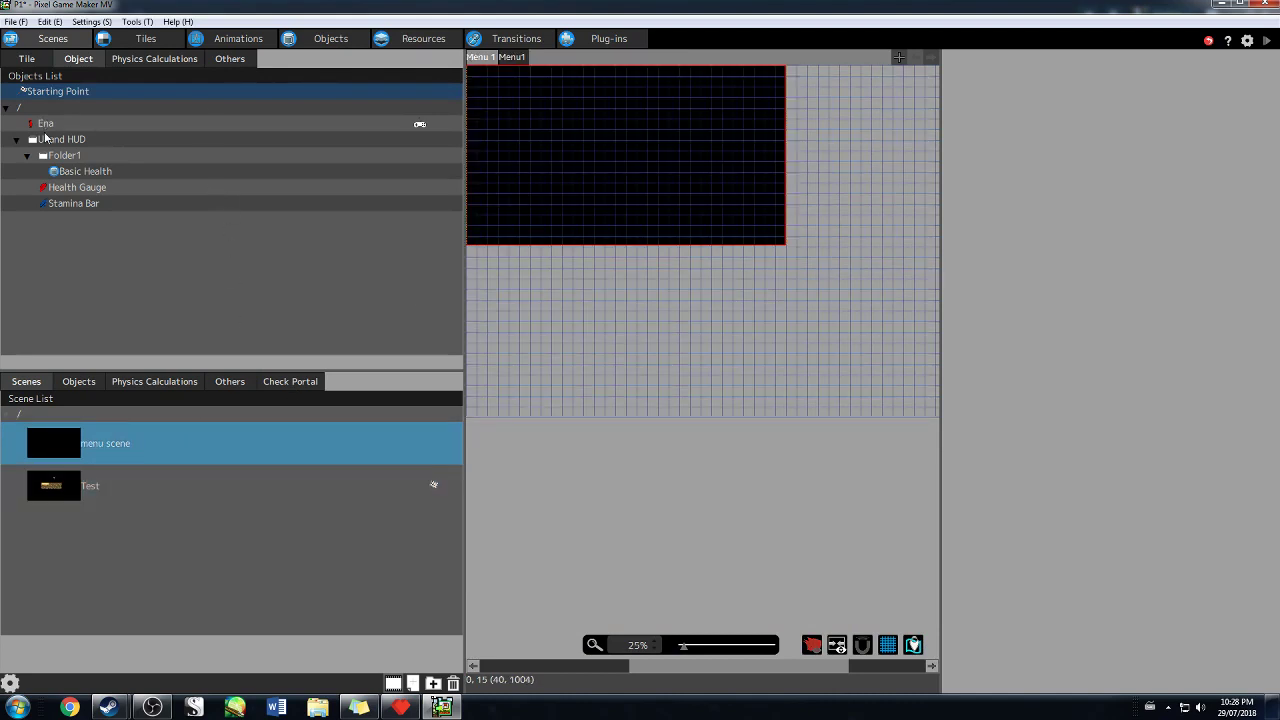
click(513, 57)
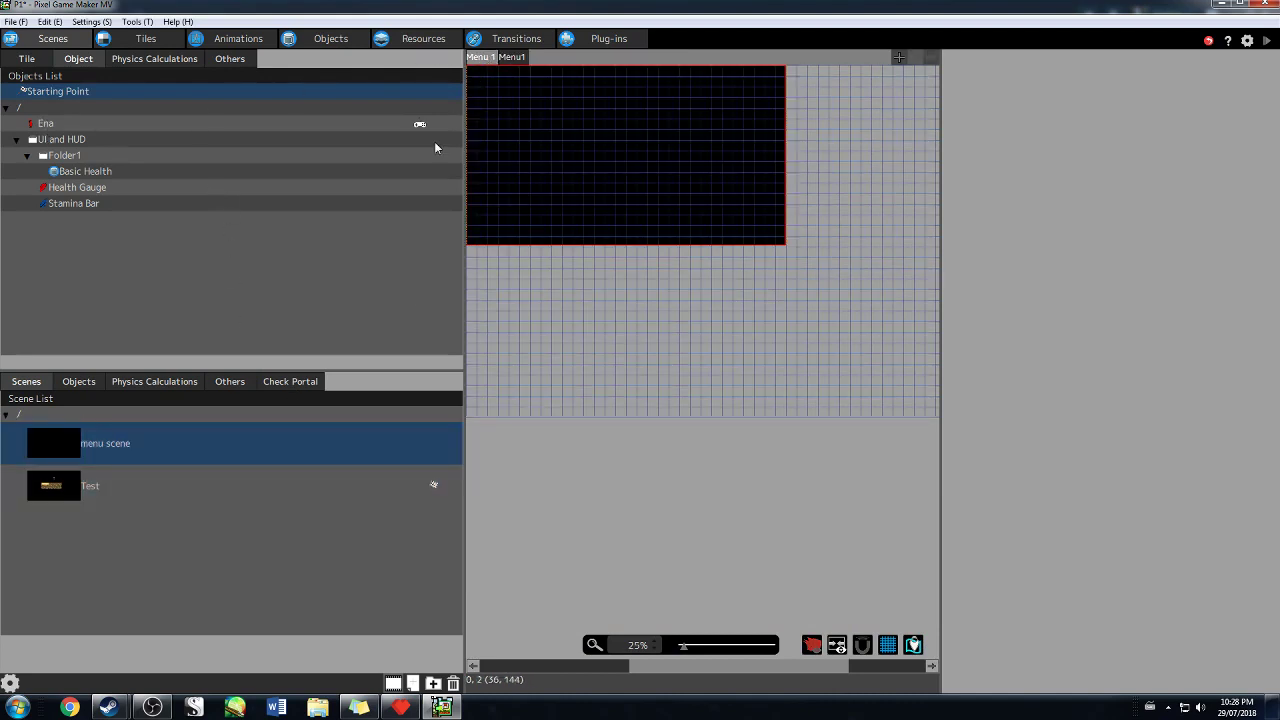
click(486, 57)
click(90, 171)
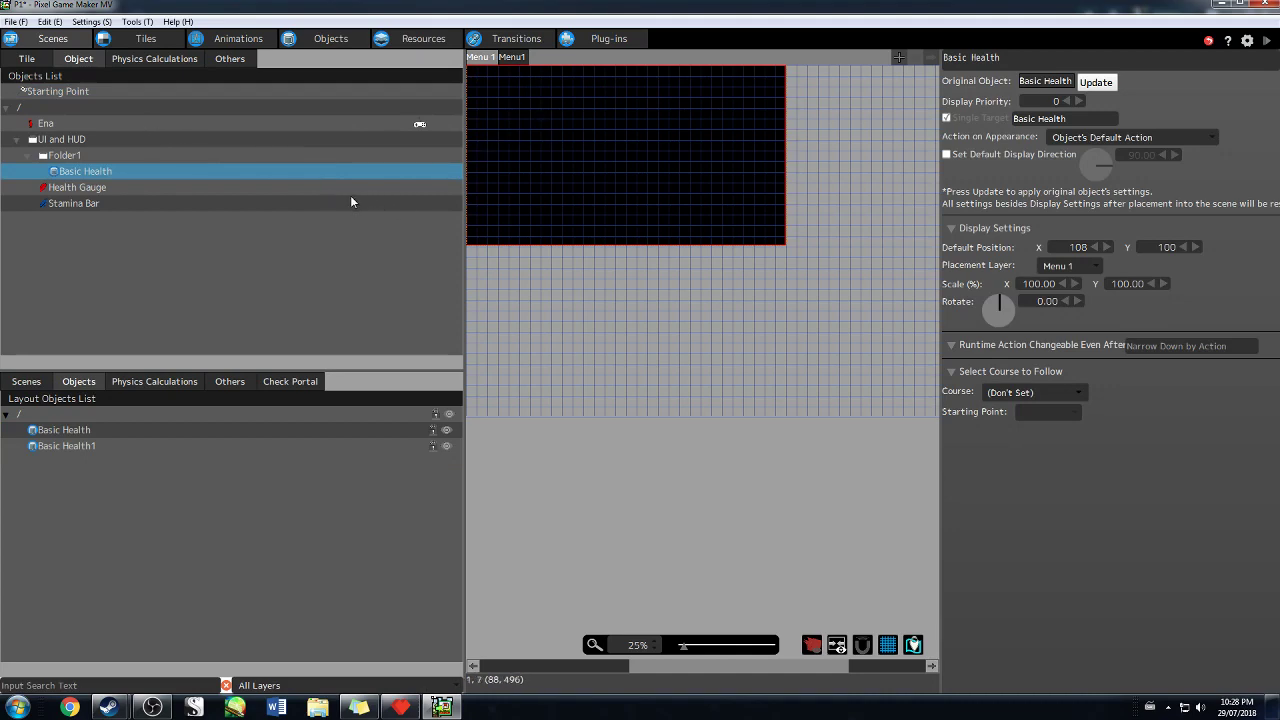
Place several Basic Health feathers on the canvas, deleting one misplaced instance
click(592, 150)
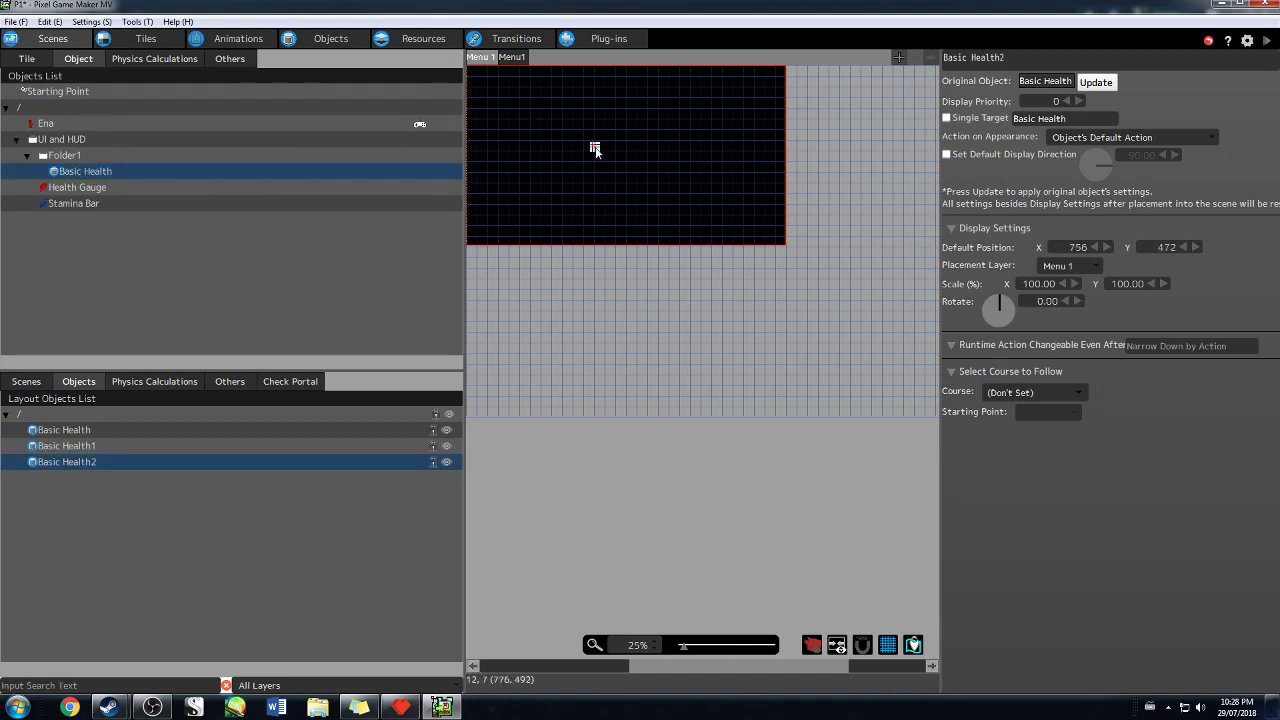
key(Delete)
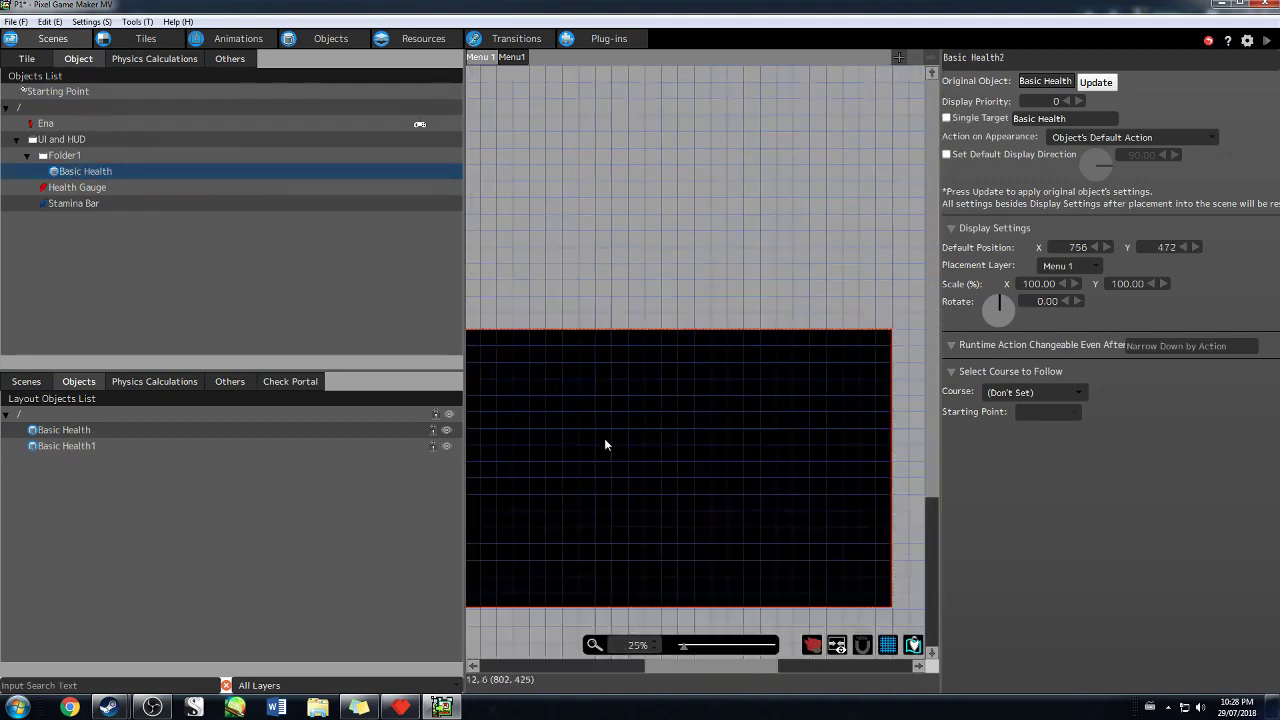
scroll(494, 316, up, 1)
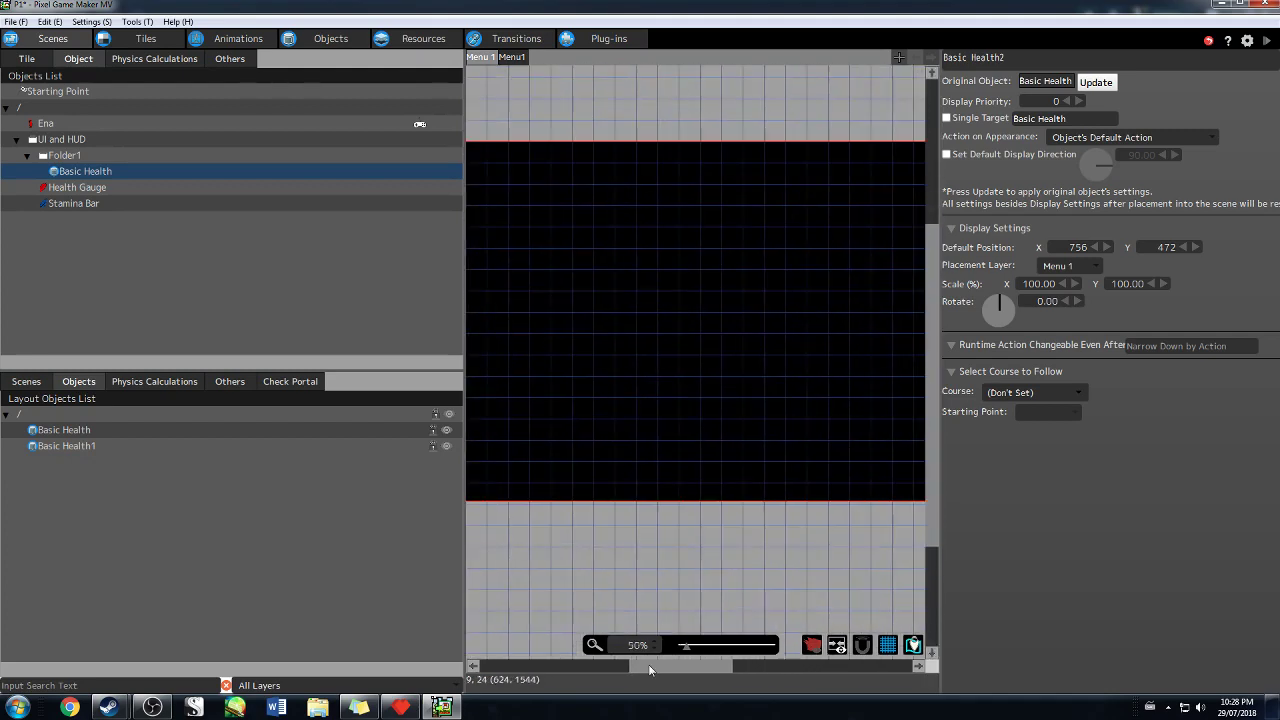
drag(648, 668, 635, 643)
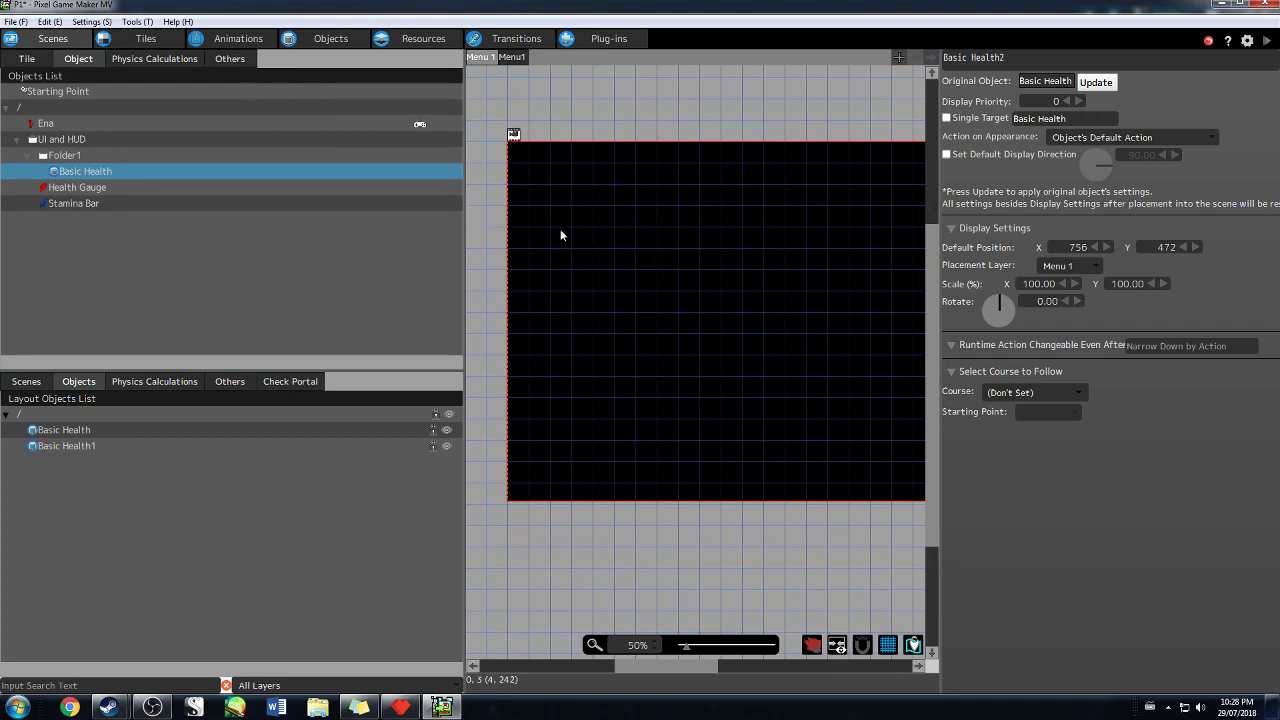
click(663, 223)
scroll(676, 258, up, 2)
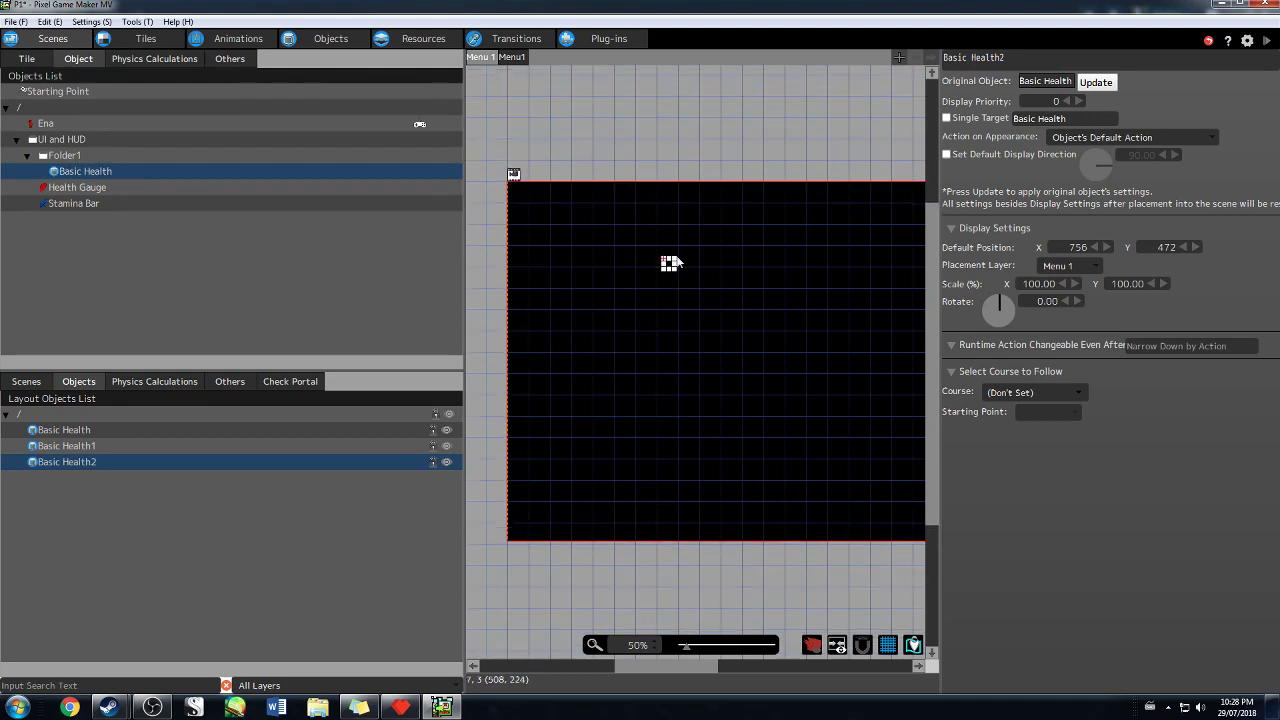
ctrl+scroll(672, 262, down, 2)
click(686, 269)
click(694, 253)
click(678, 266)
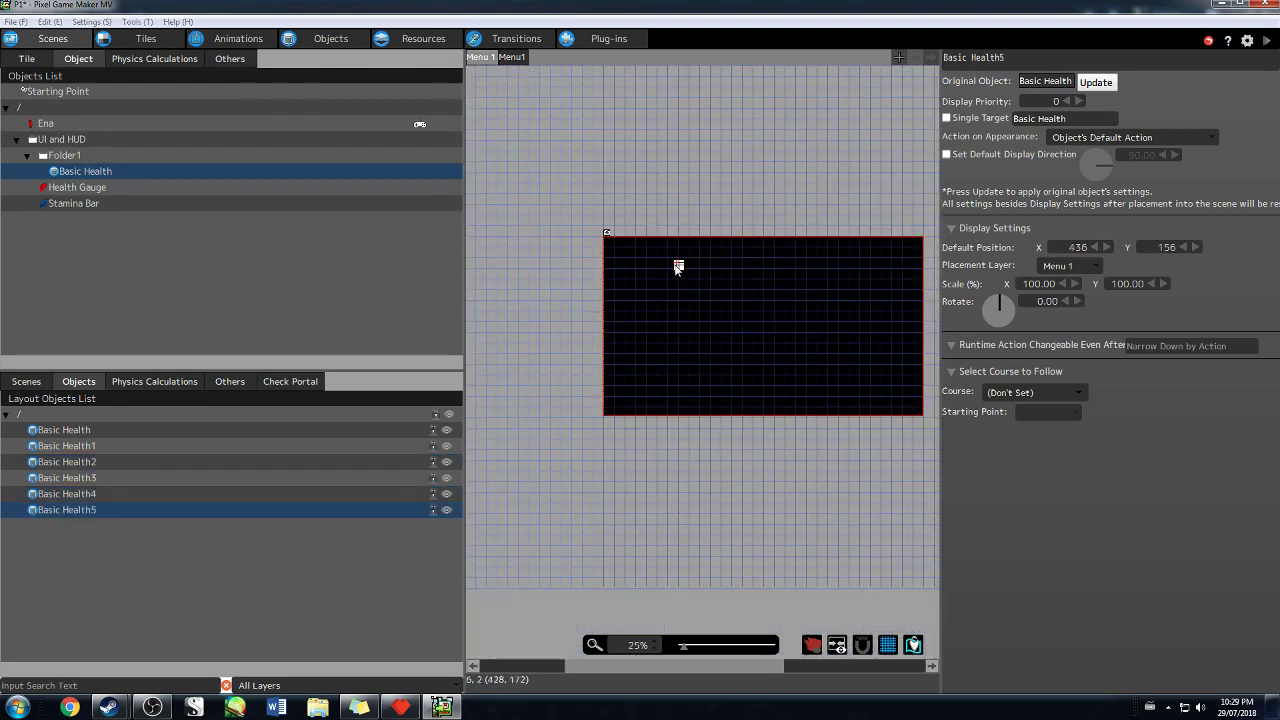
click(606, 244)
click(665, 268)
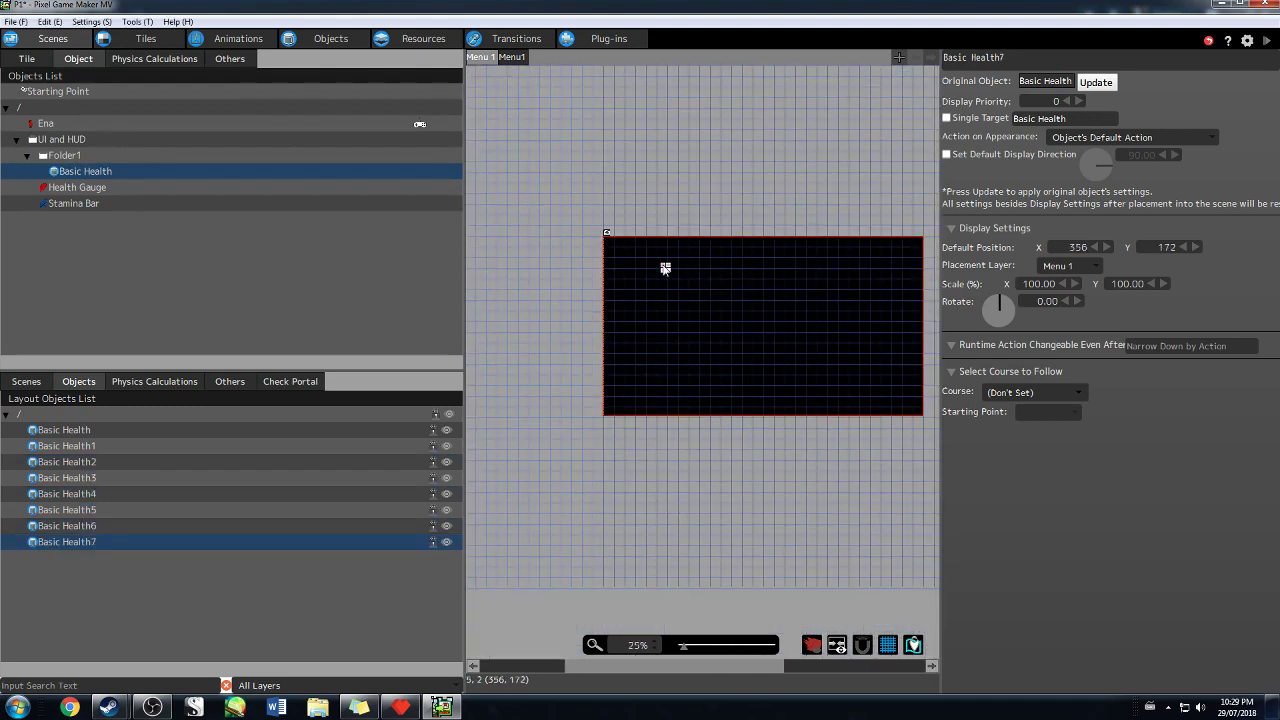
Check instance positions and place two more feathers near the scene's top-left corner
click(106, 447)
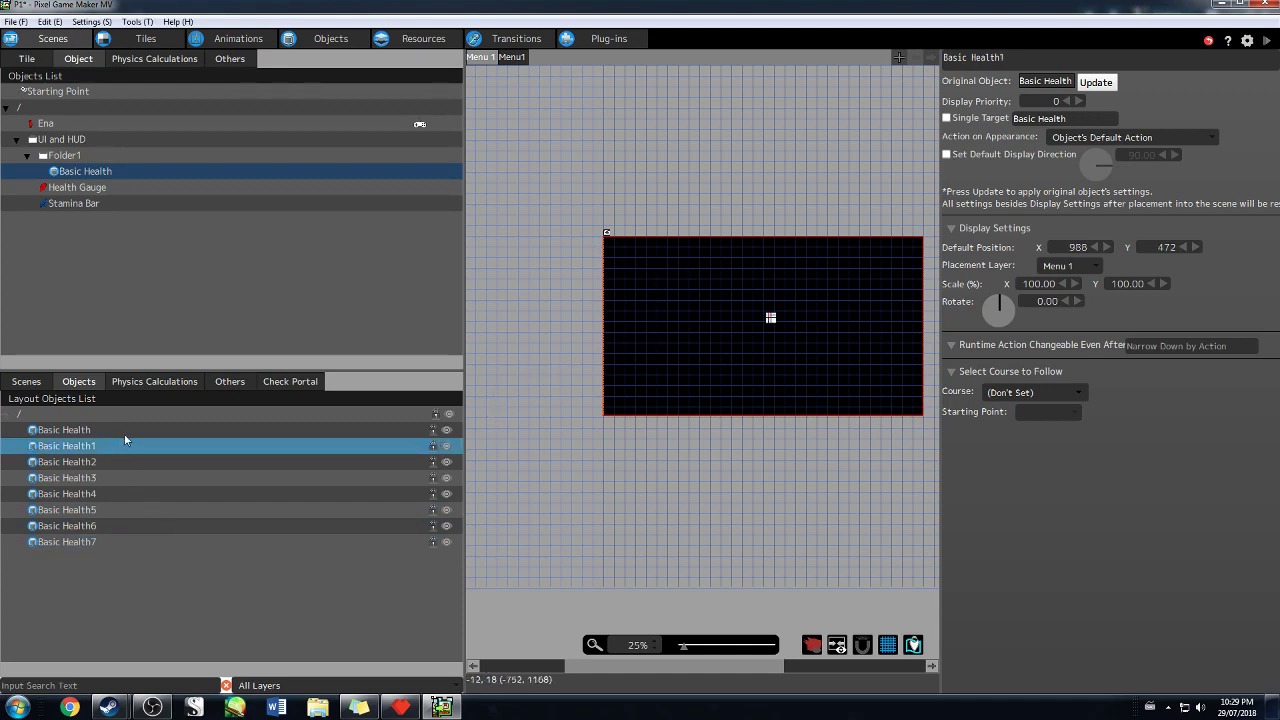
click(126, 429)
click(634, 262)
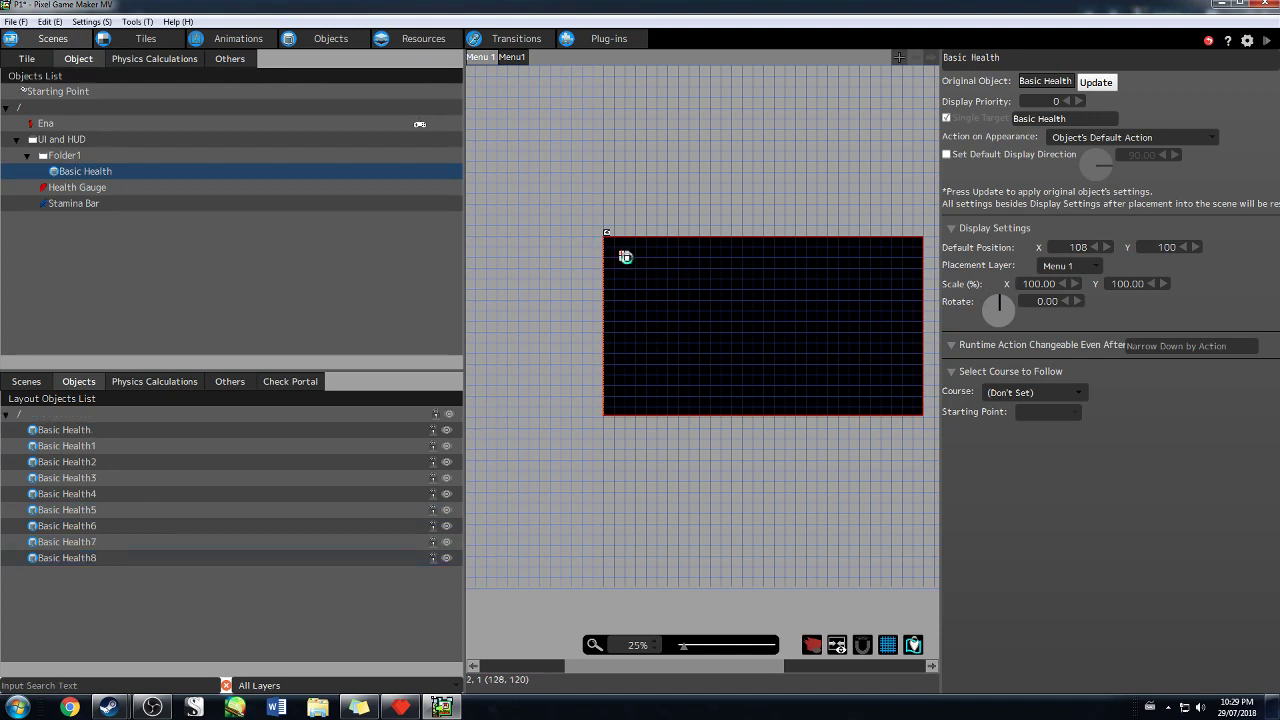
click(638, 269)
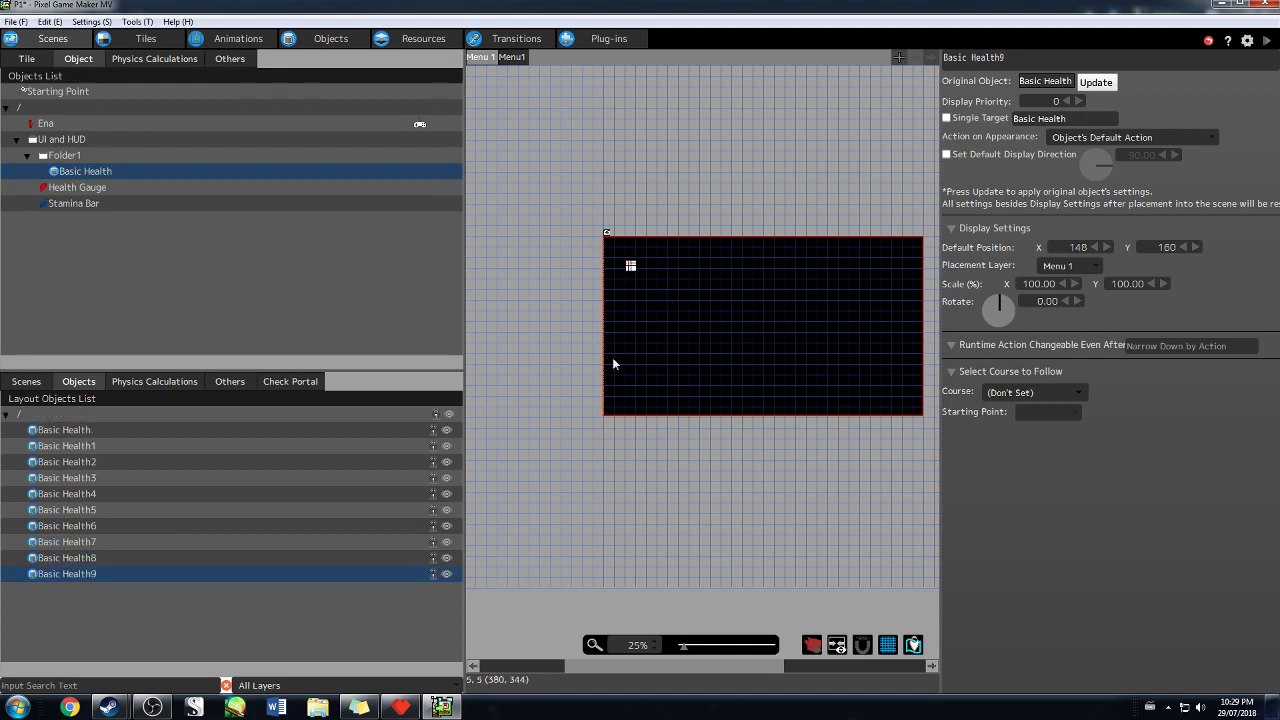
click(153, 445)
click(184, 583)
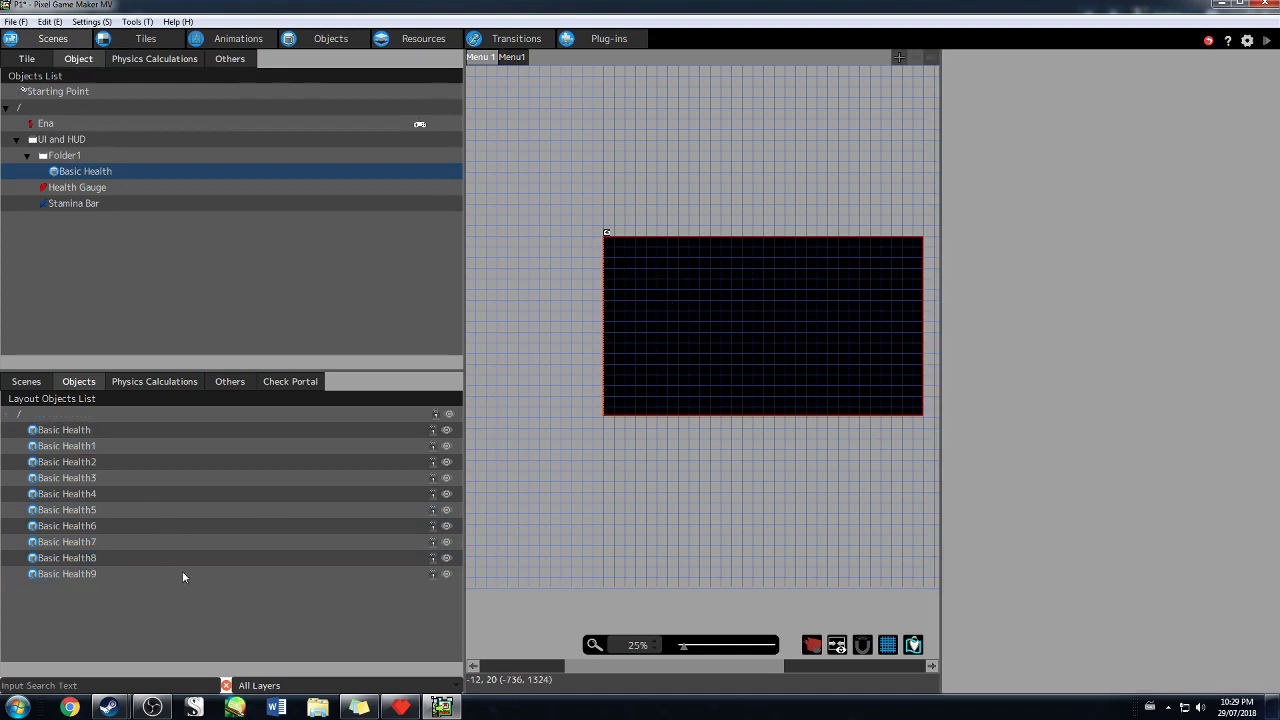
Delete the extra copies Basic Health1 through Basic Health9 from the menu screen layout
click(182, 574)
shift+click(153, 461)
shift+click(159, 446)
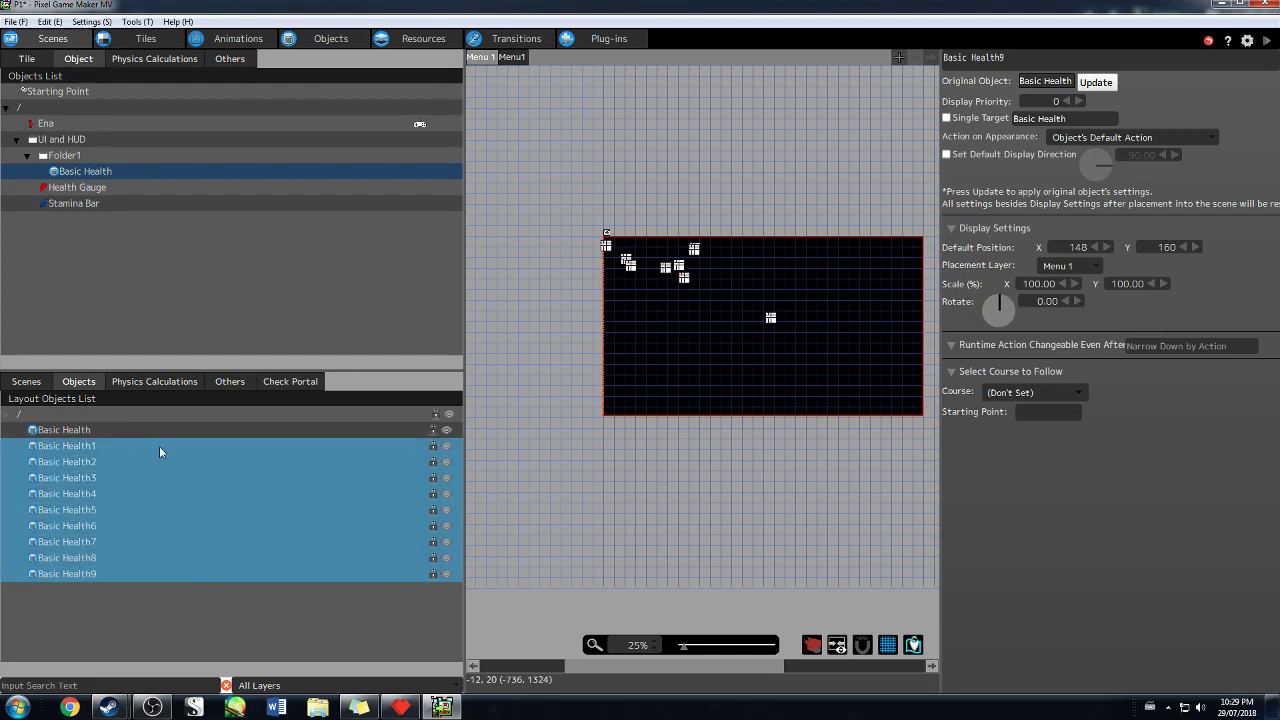
key(Delete)
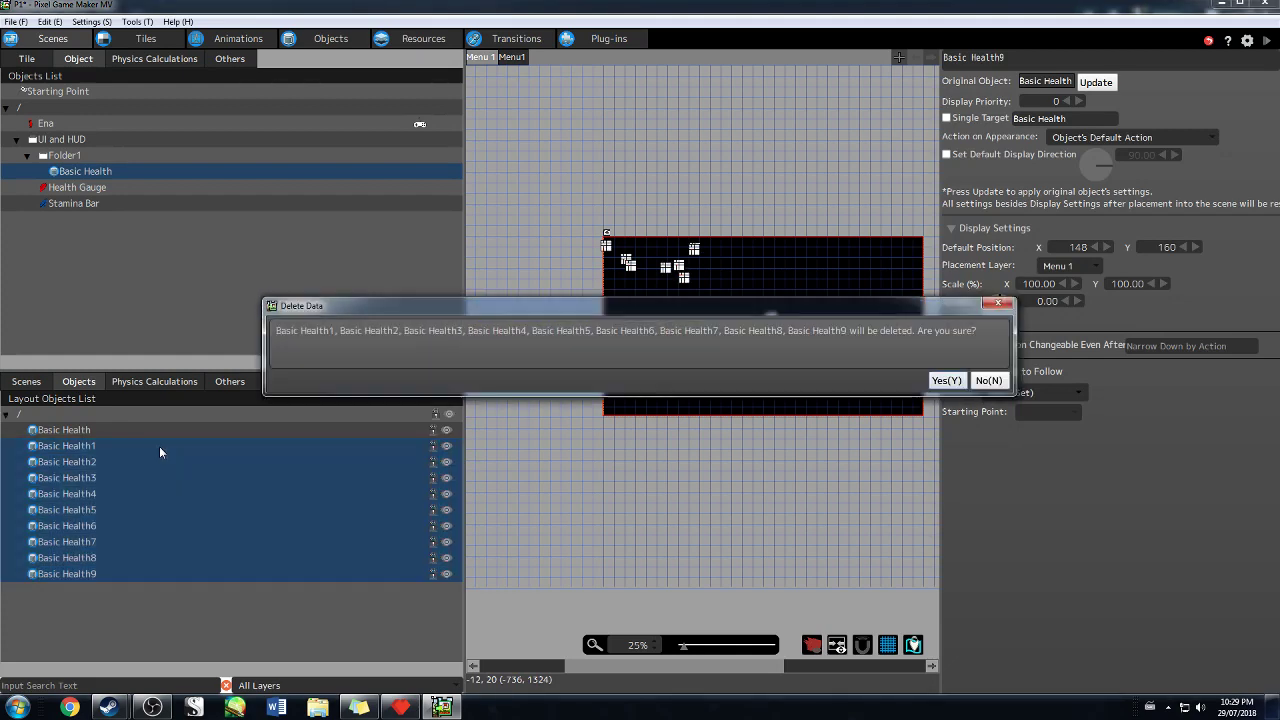
click(946, 380)
Place a test copy of Basic Health on the menu screen, then delete it again
click(228, 430)
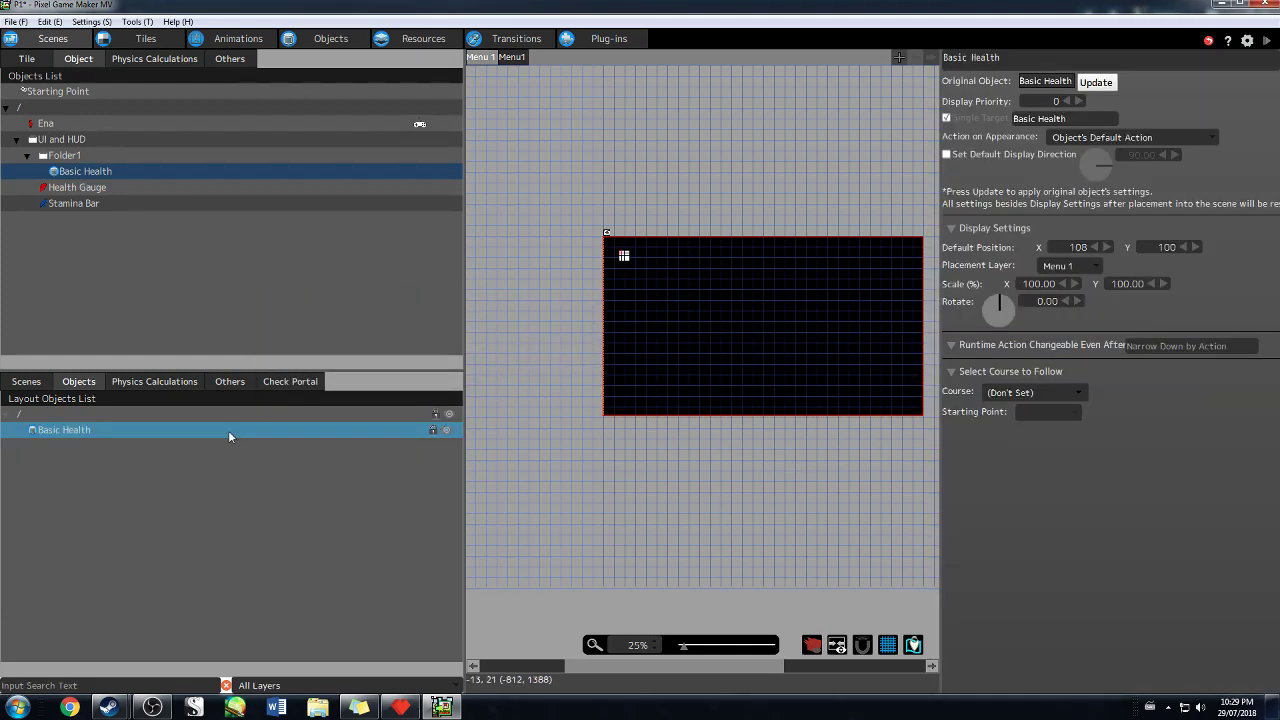
scroll(622, 252, up, 2)
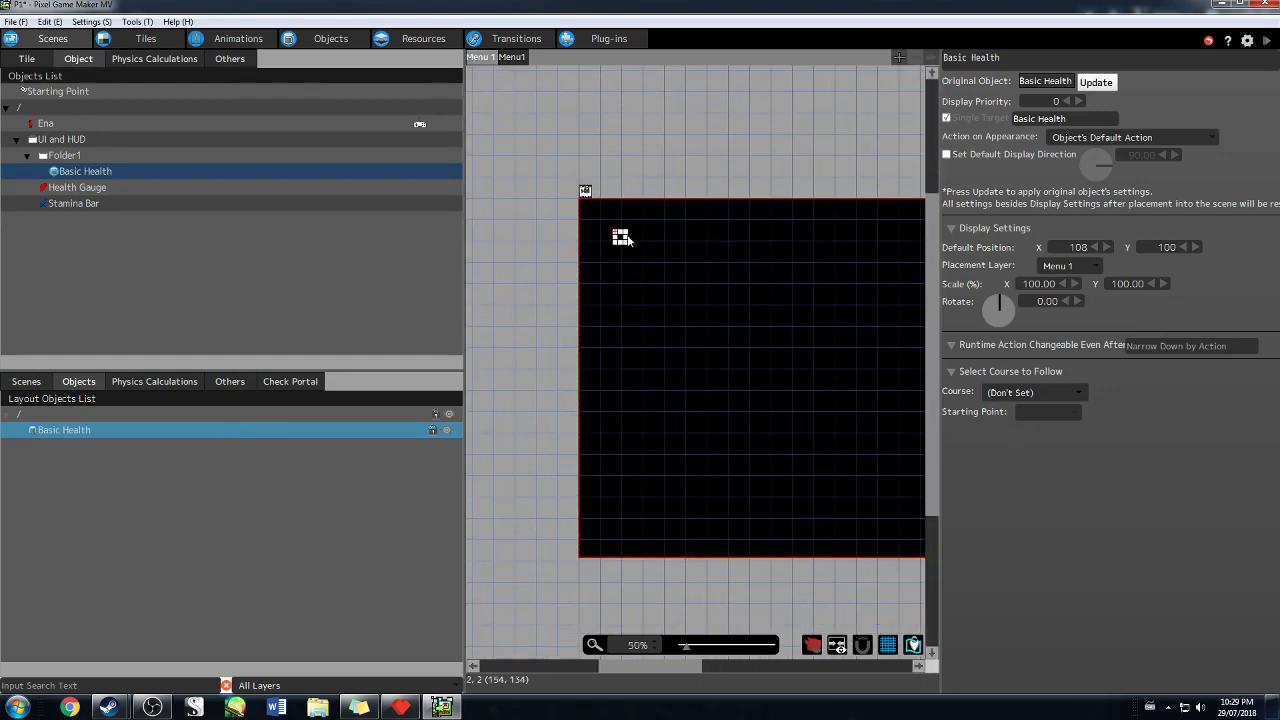
scroll(627, 242, up, 2)
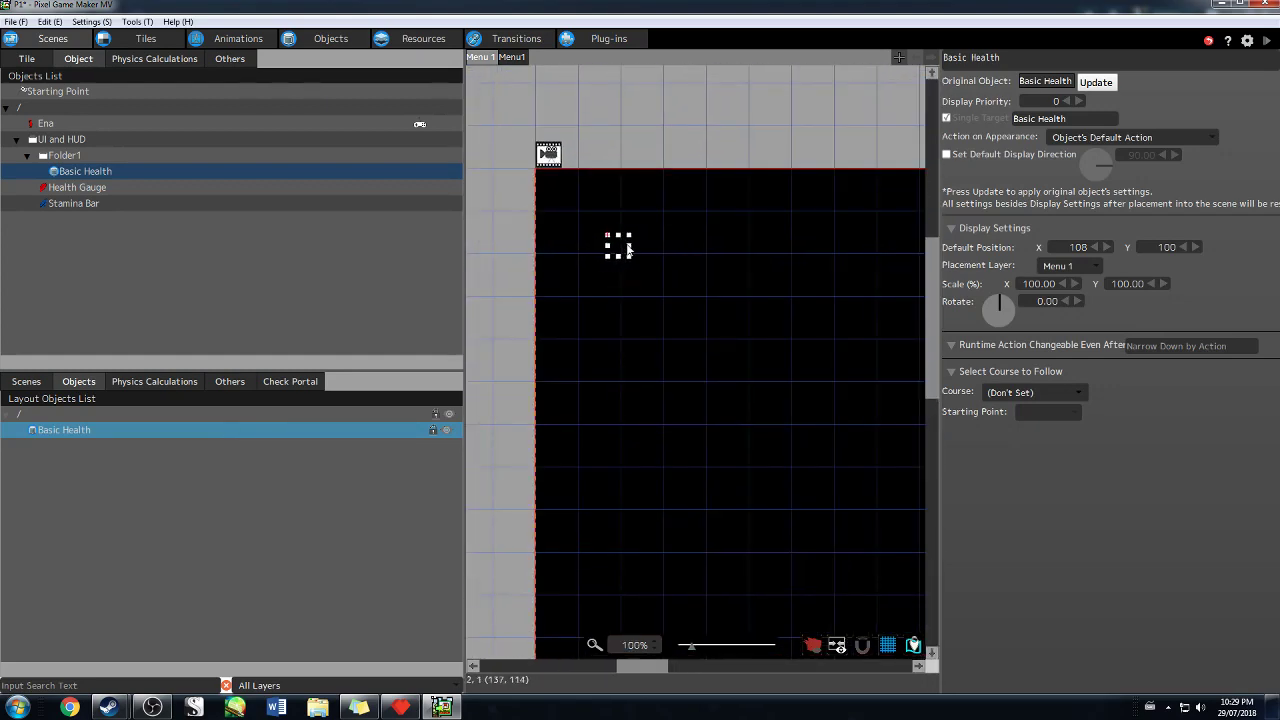
click(627, 246)
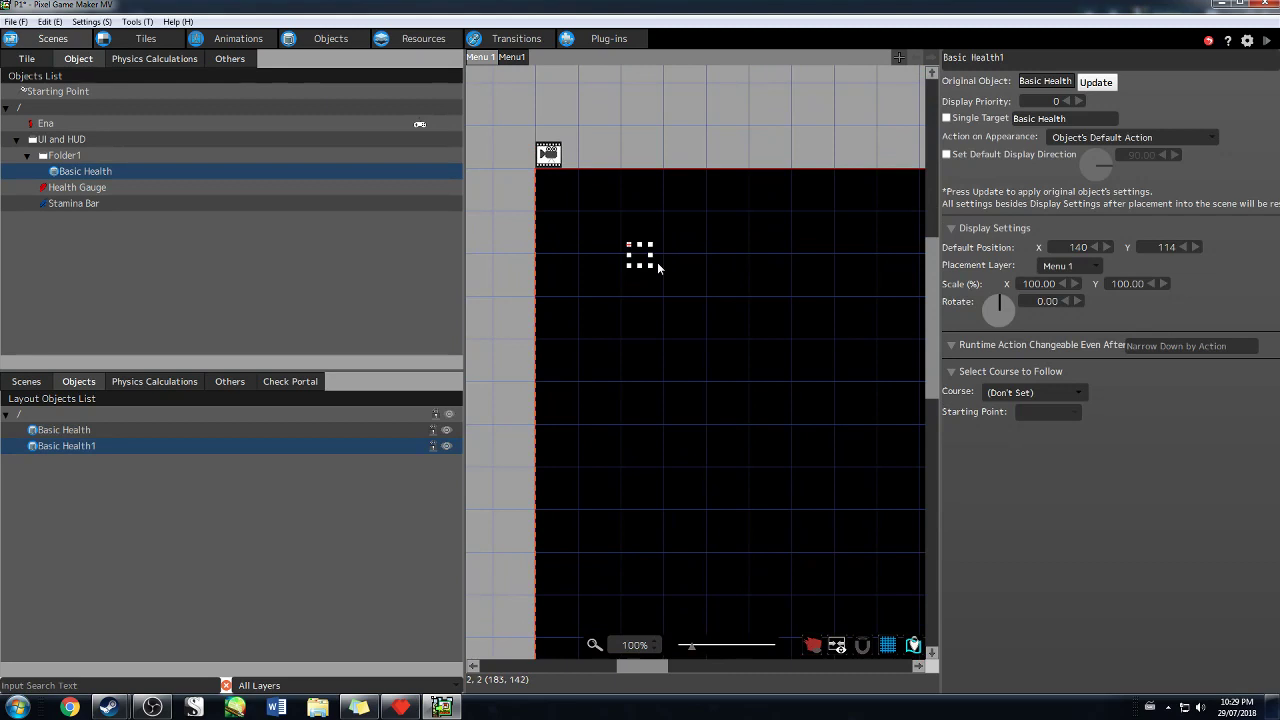
key(Delete)
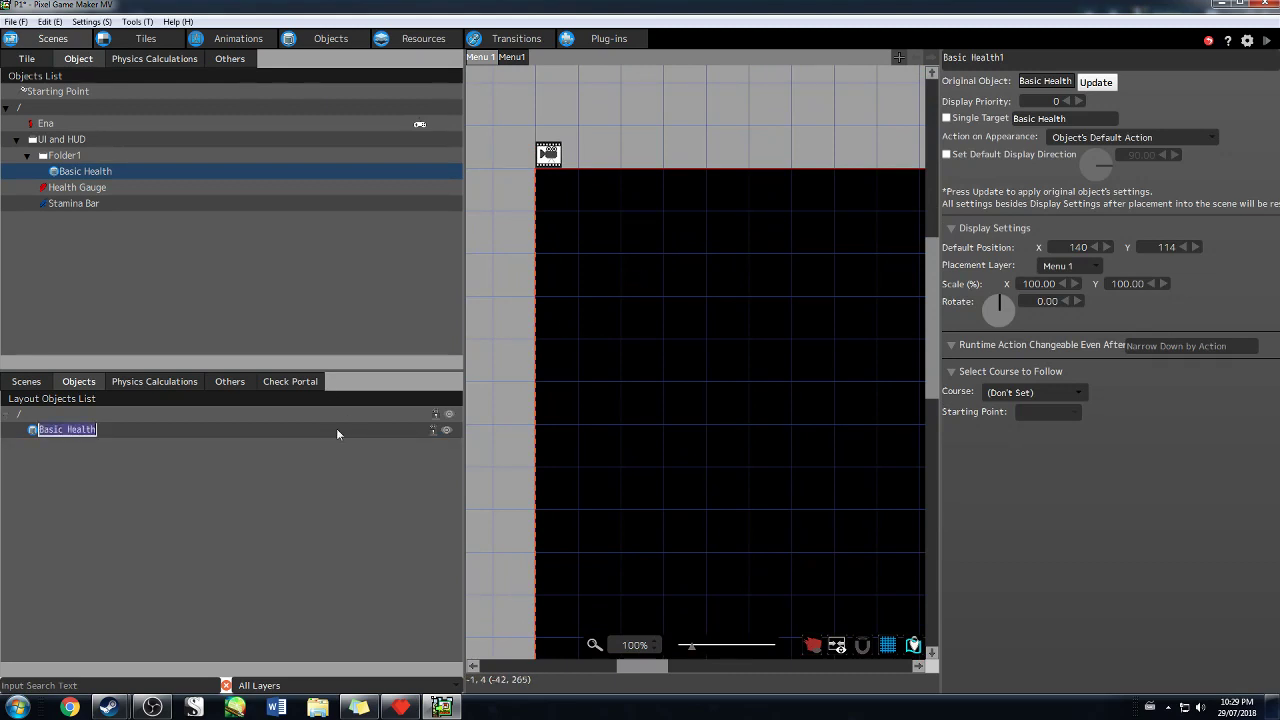
Open the Test scene from the scene list in the scene editor
click(28, 382)
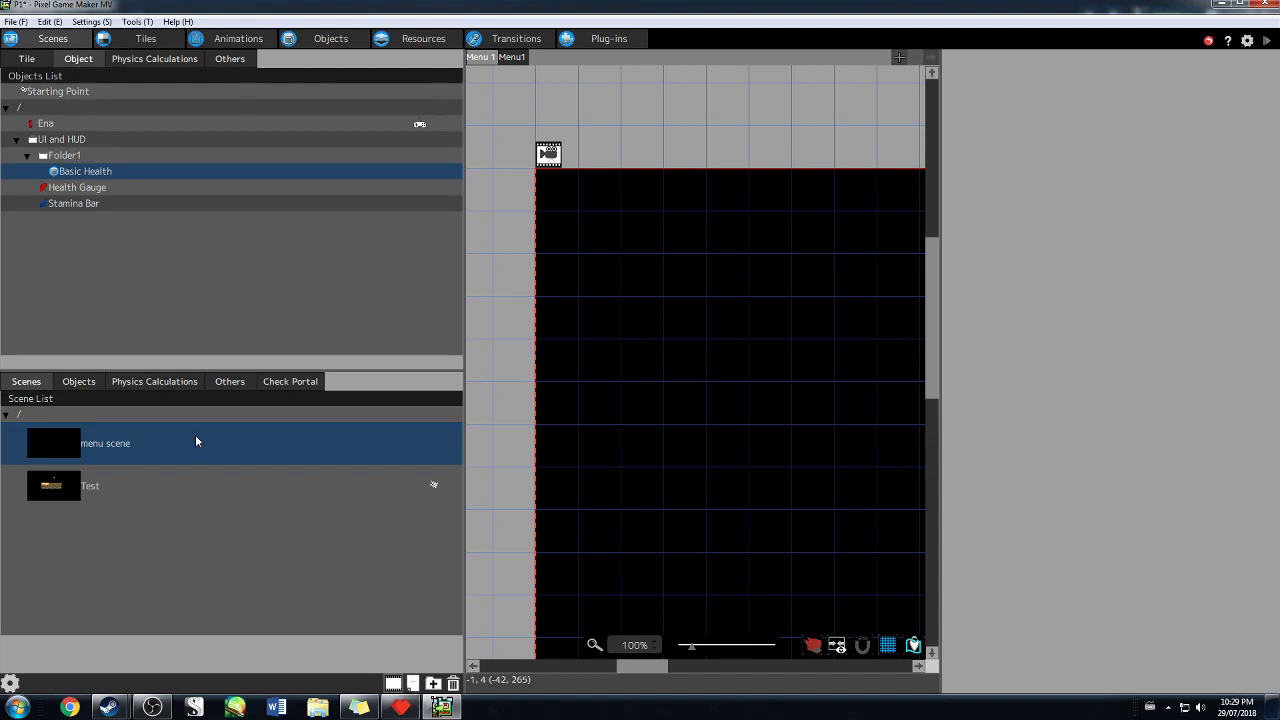
click(146, 487)
scroll(714, 386, down, 1)
scroll(891, 346, up, 2)
scroll(590, 120, down, 1)
scroll(578, 113, up, 1)
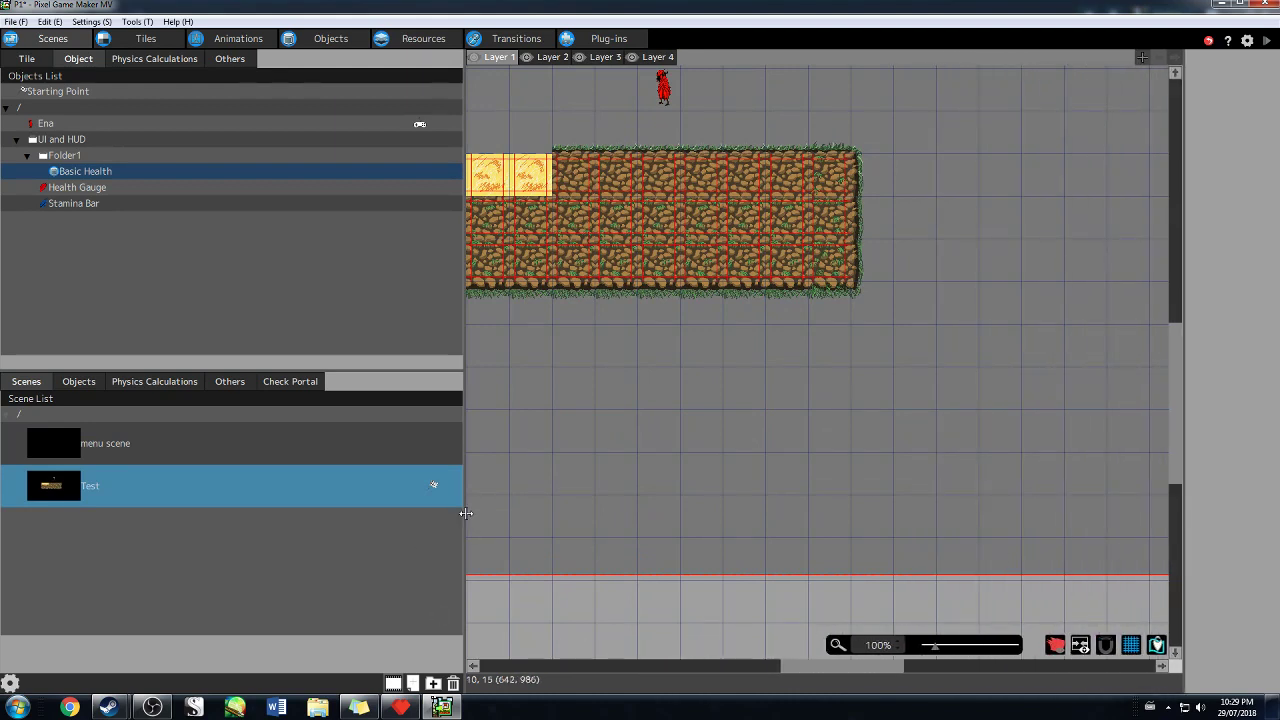
Widen the Test scene's map canvas by dragging the panel splitter left
drag(466, 513, 347, 517)
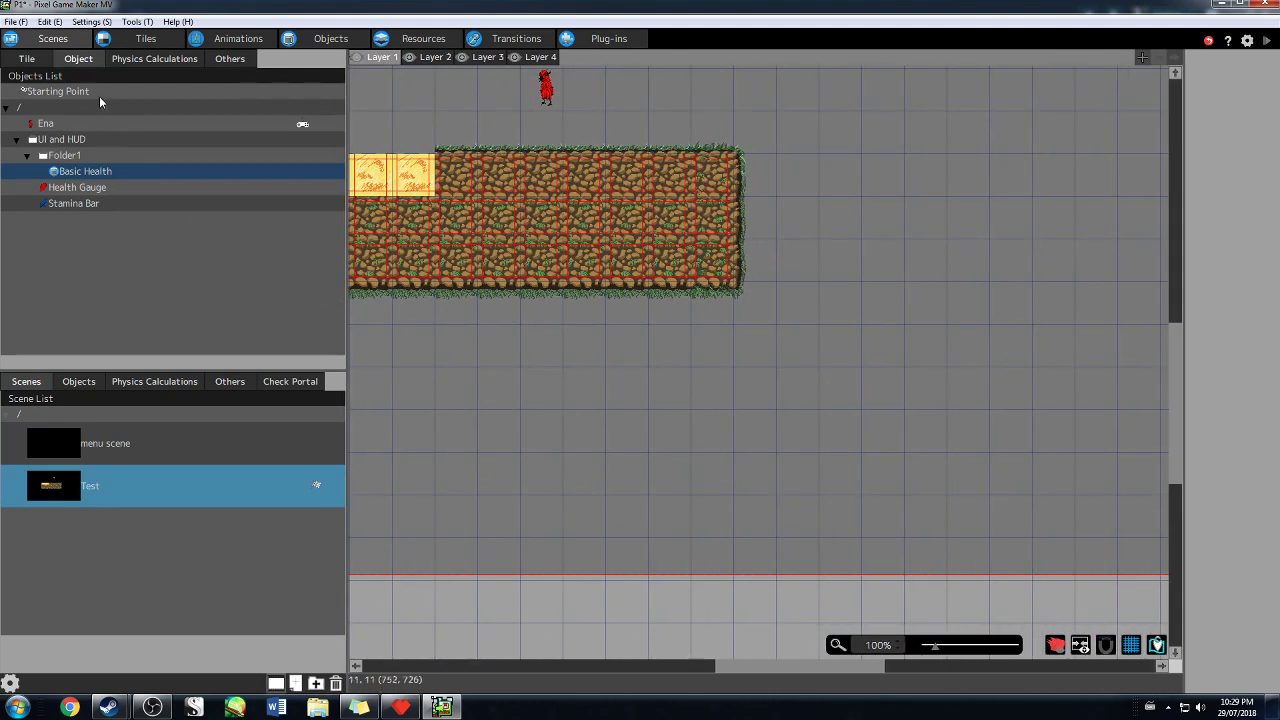
scroll(432, 130, down, 1)
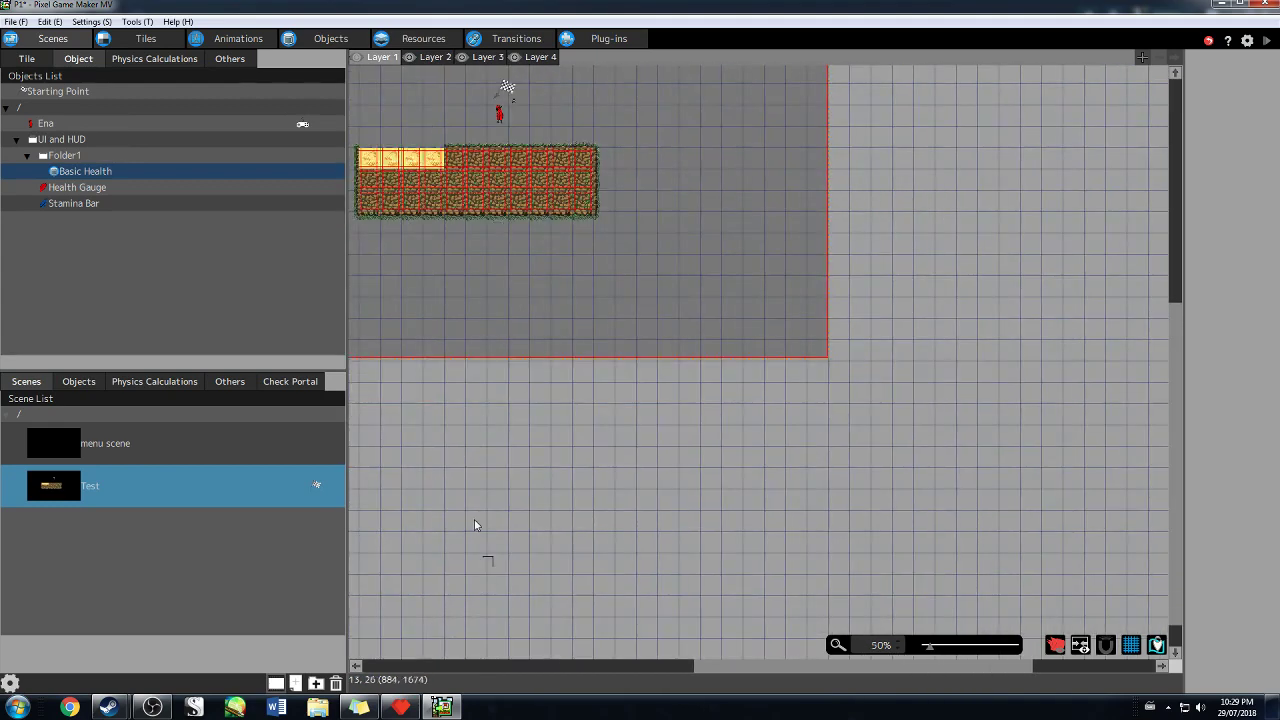
right_click(482, 270)
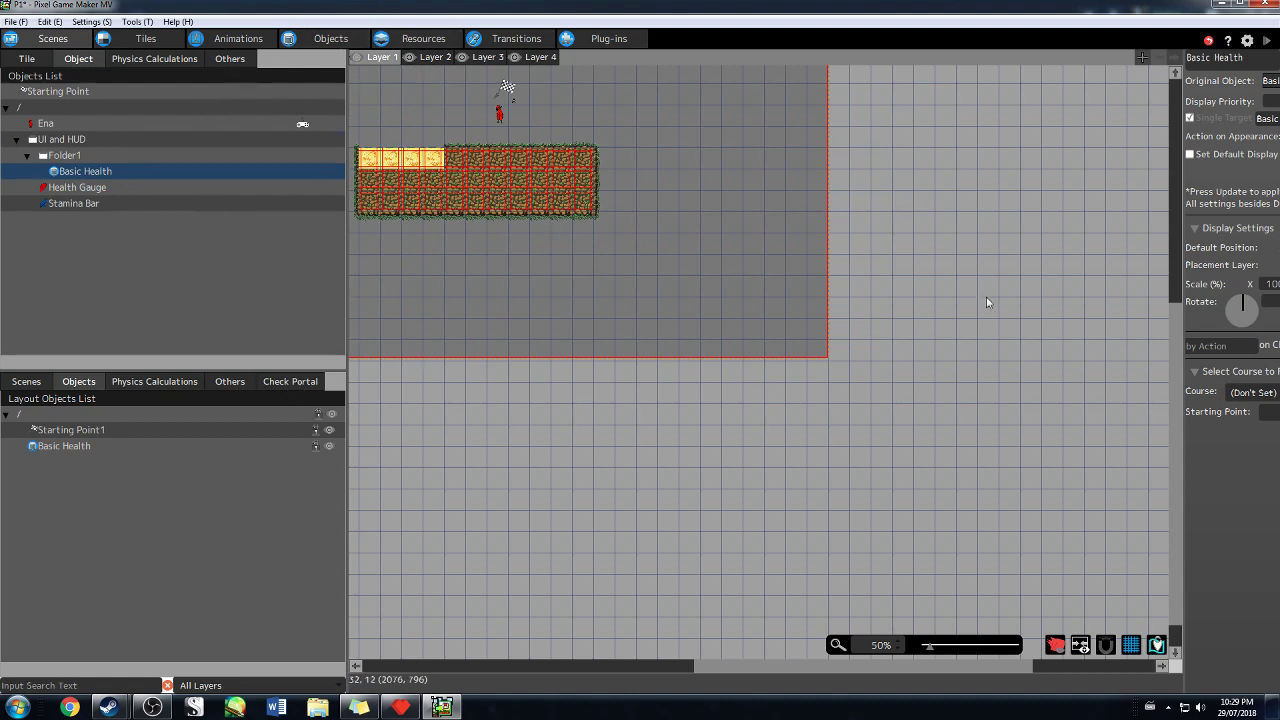
scroll(1094, 300, left, 3)
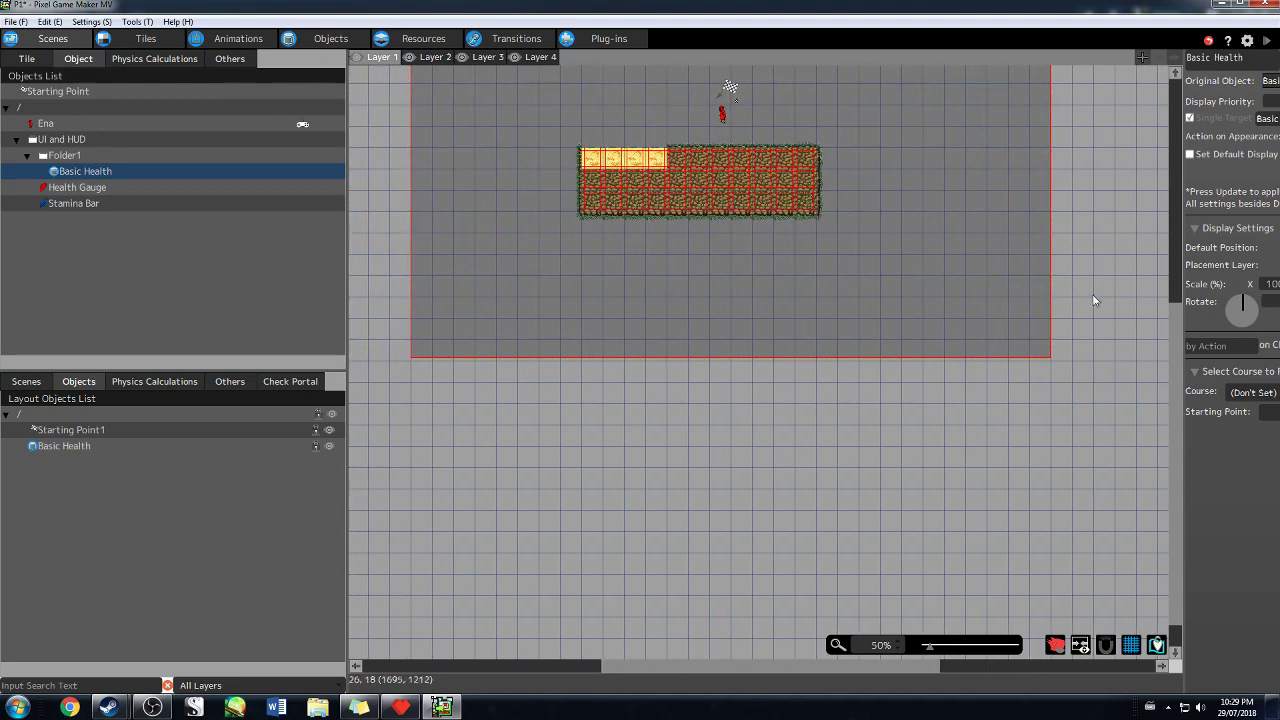
scroll(707, 297, up, 3)
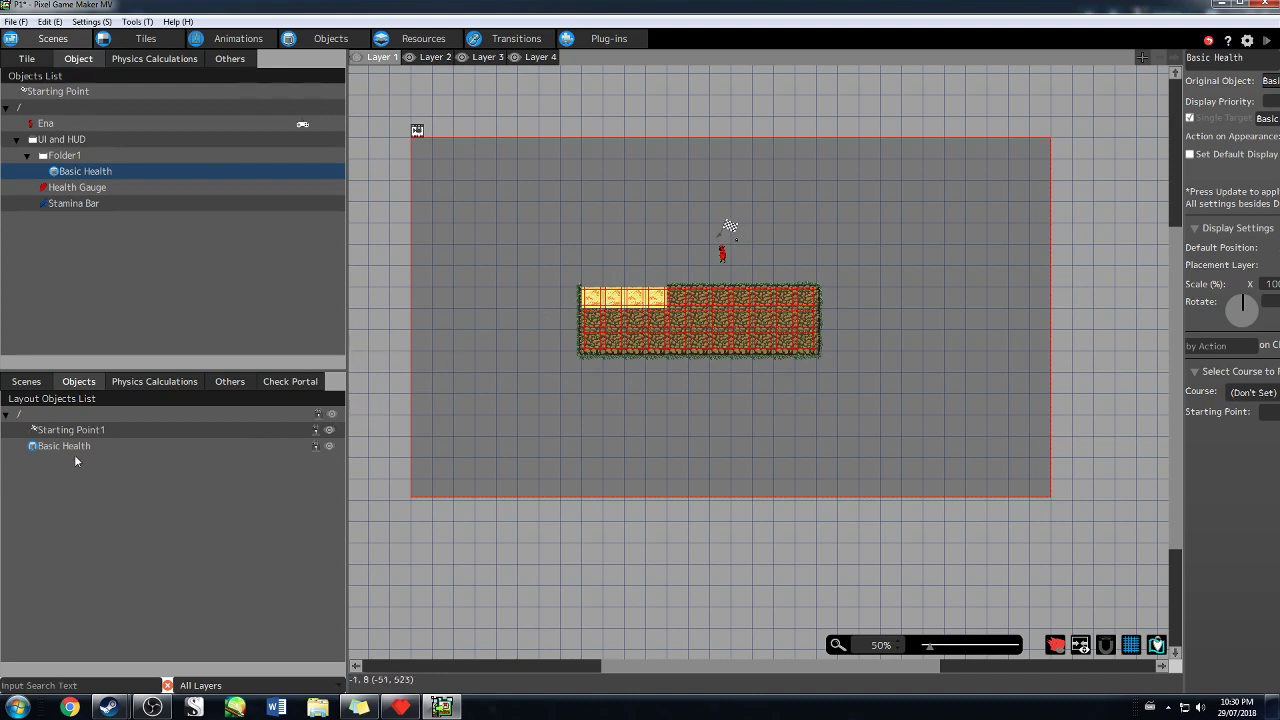
click(26, 381)
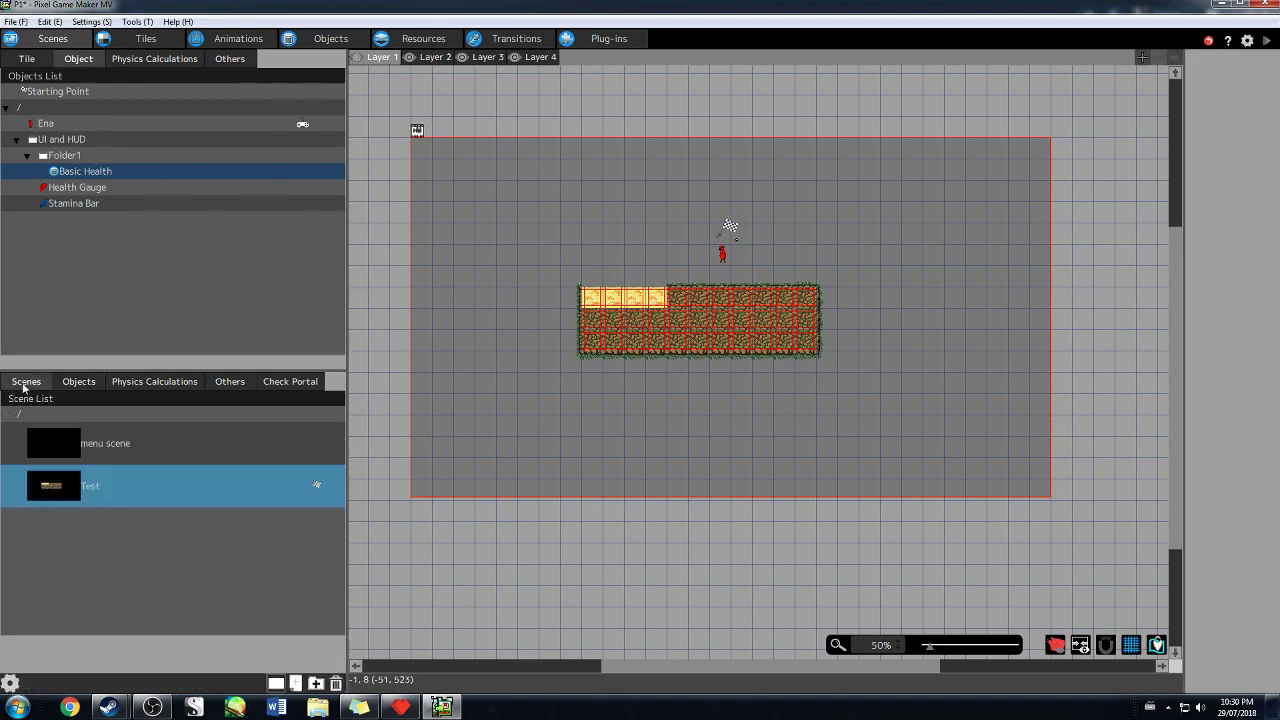
In the Test scene's Scene Settings, set Default Menu Screen to Menu 1 and confirm
right_click(105, 490)
click(155, 647)
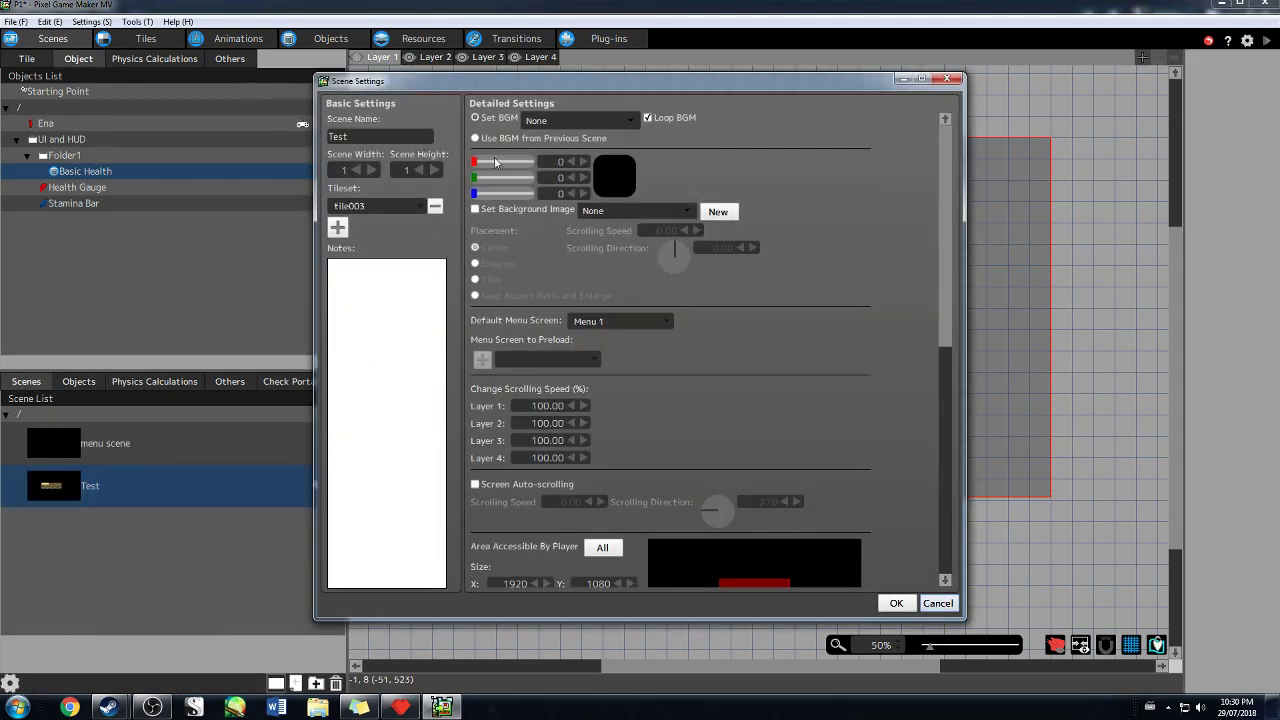
scroll(607, 252, down, 1)
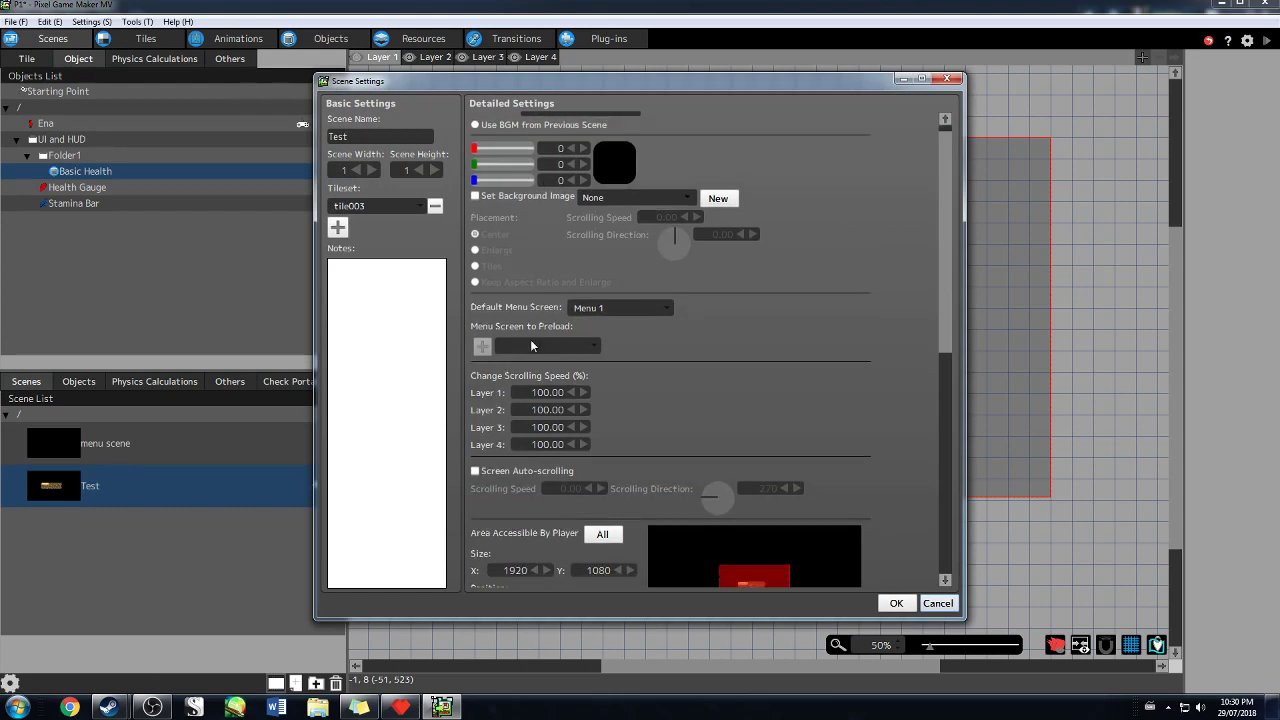
click(580, 308)
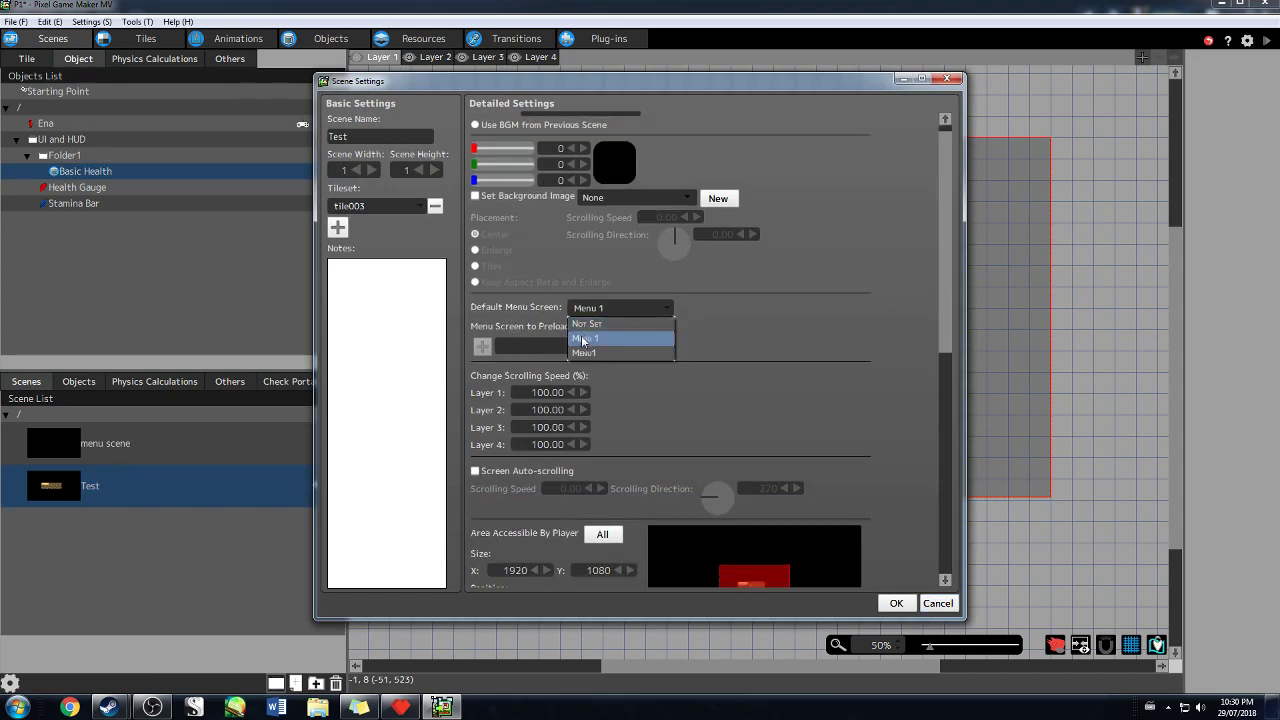
click(581, 338)
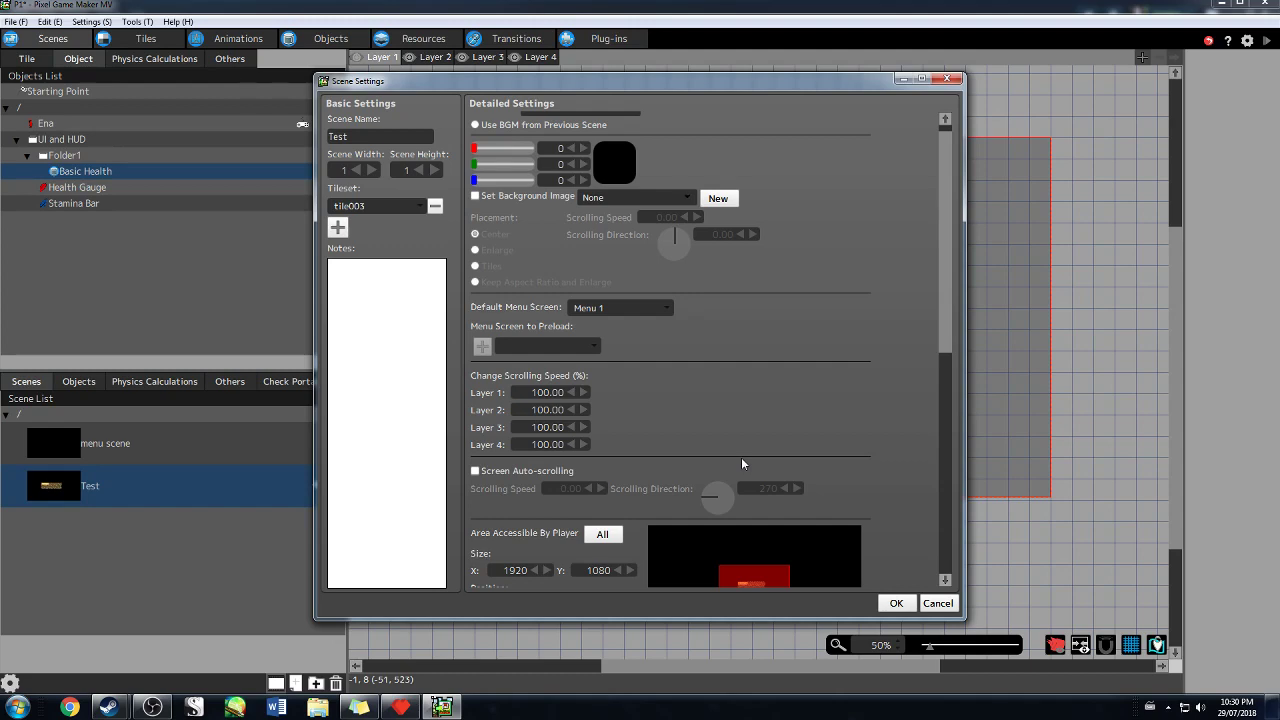
click(896, 603)
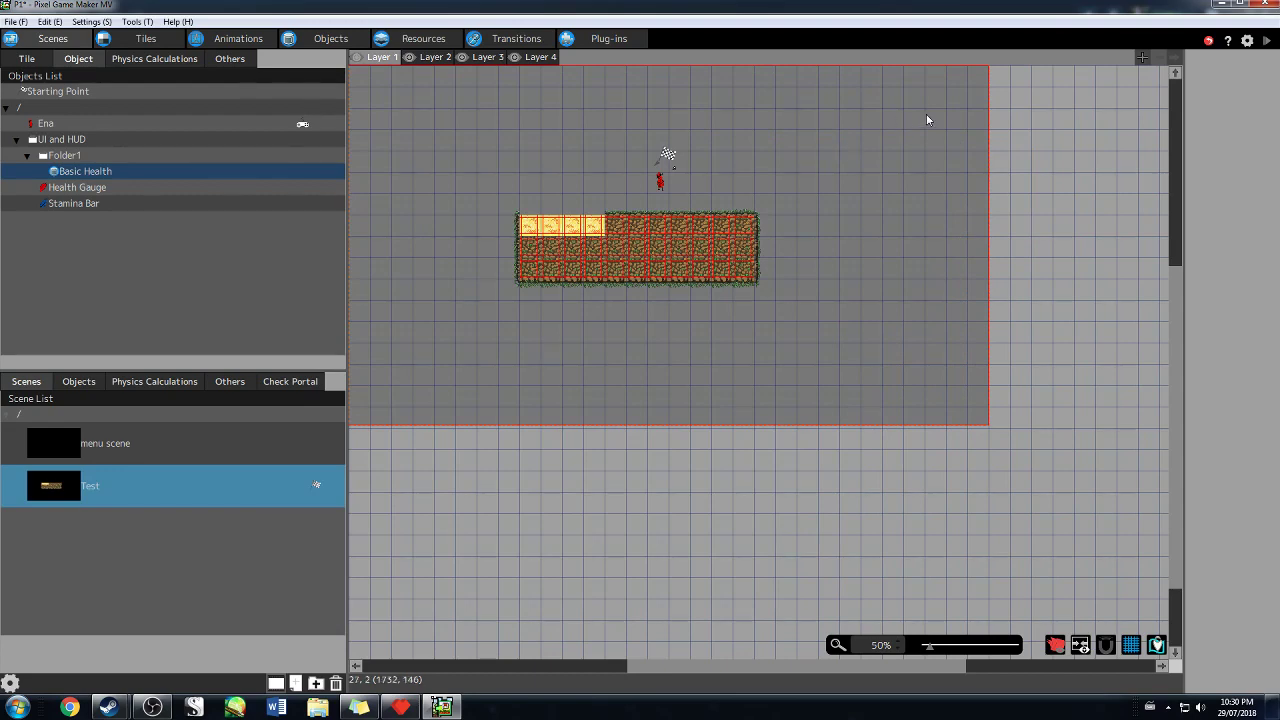
Test-play the scene, walking and jumping the character left onto the yellow damage tiles
click(1267, 40)
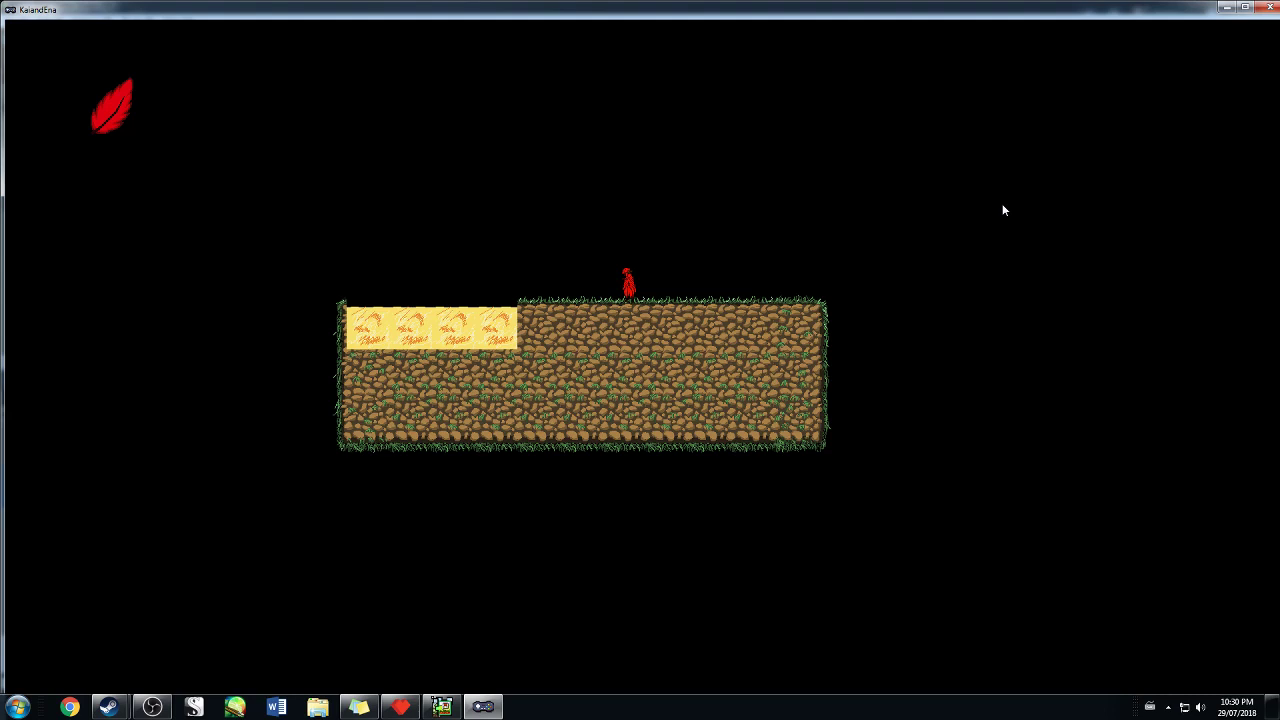
key(Left)
key(Right)
key(Right)
key(Left)
key(Right)
key(Left)
key(Right)
key(Left)
key(space)
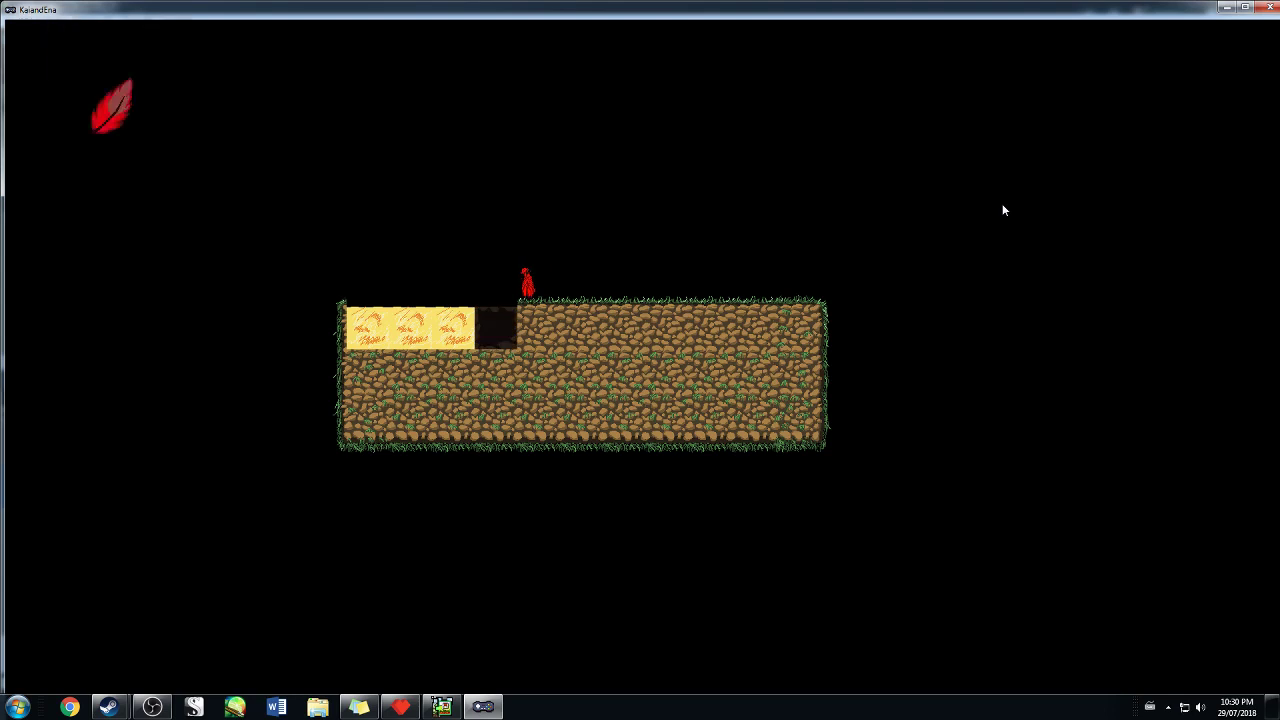
key(Left)
key(Left)
key(Left)
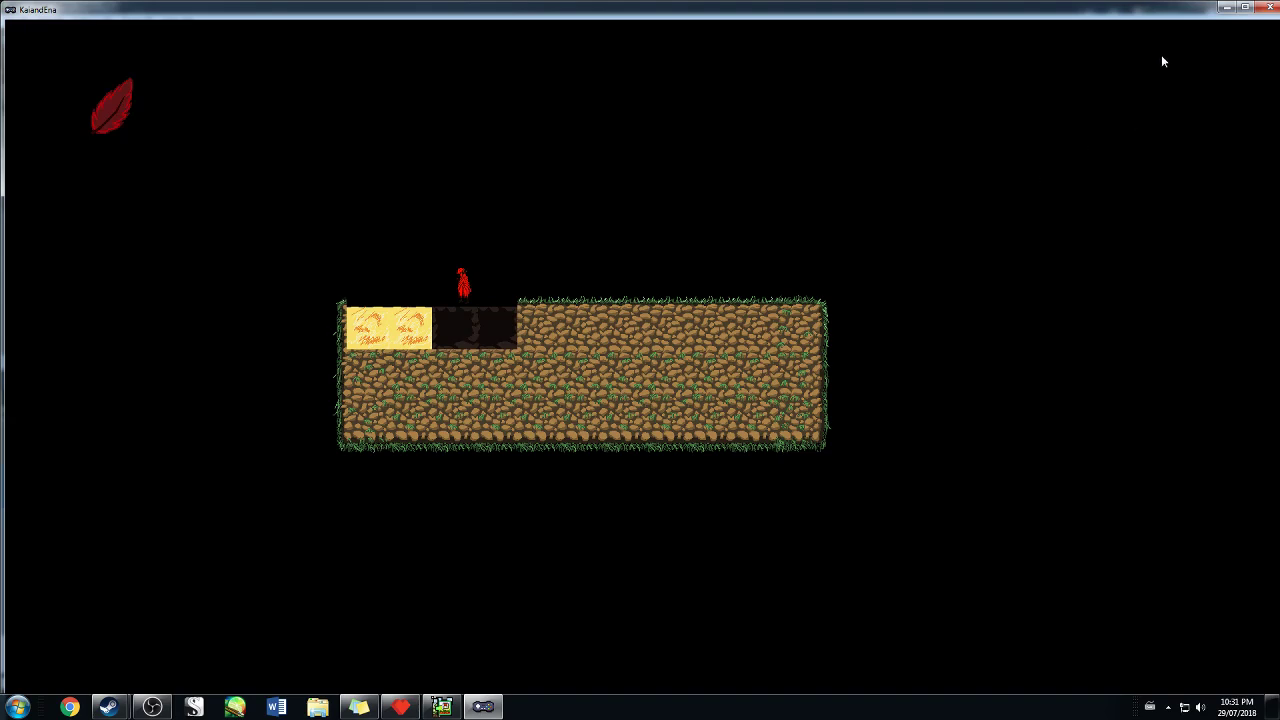
Close the test play and review Basic Health's Actions003 links and their HP condition without changes
click(1268, 8)
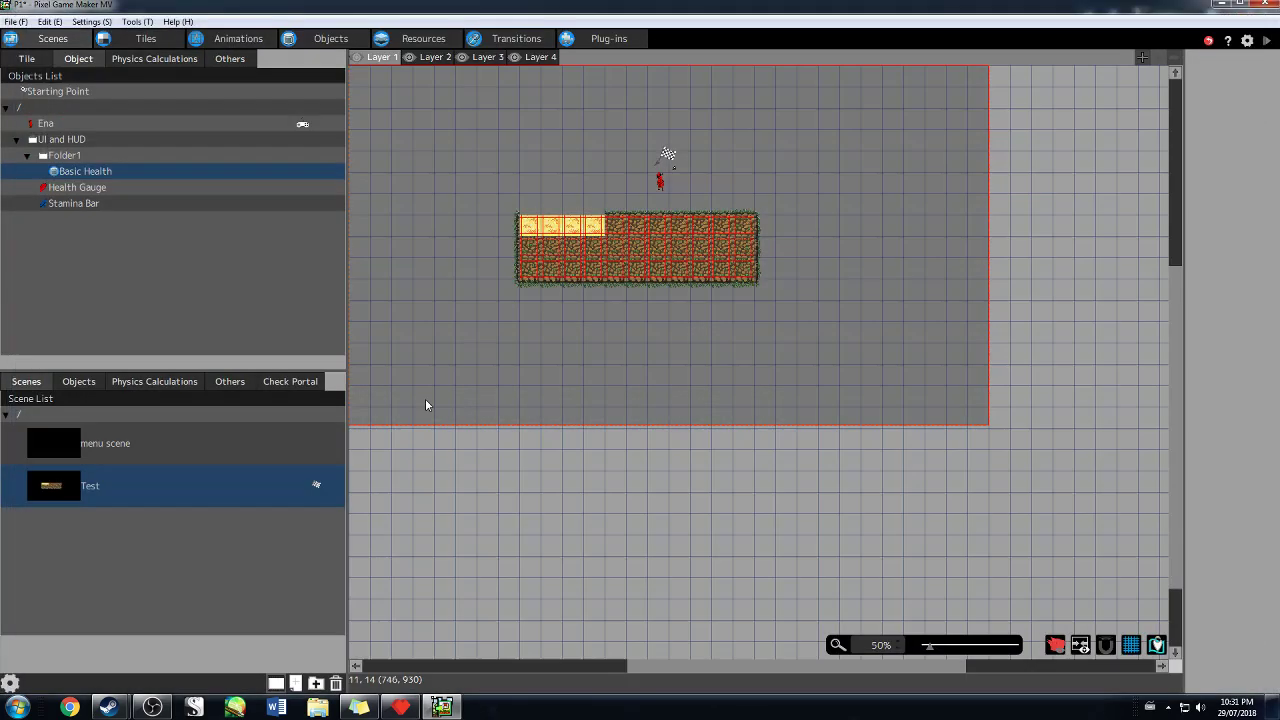
click(238, 40)
click(145, 40)
click(328, 40)
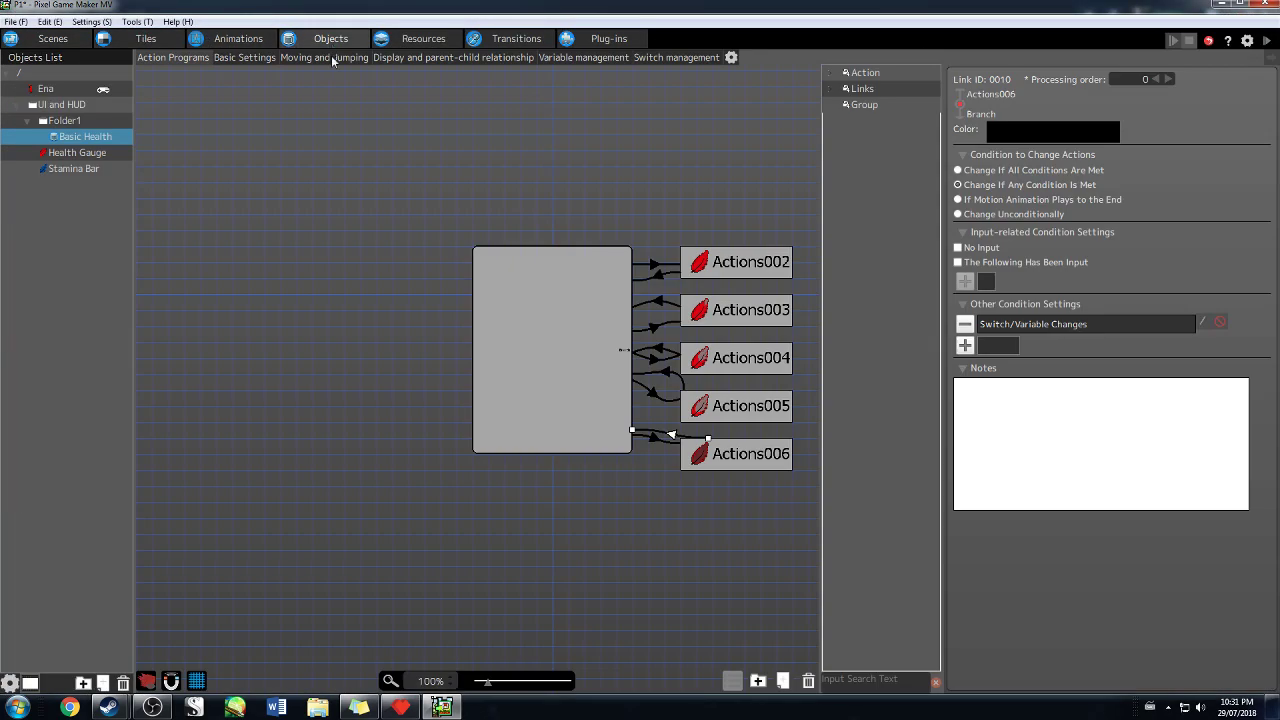
click(735, 310)
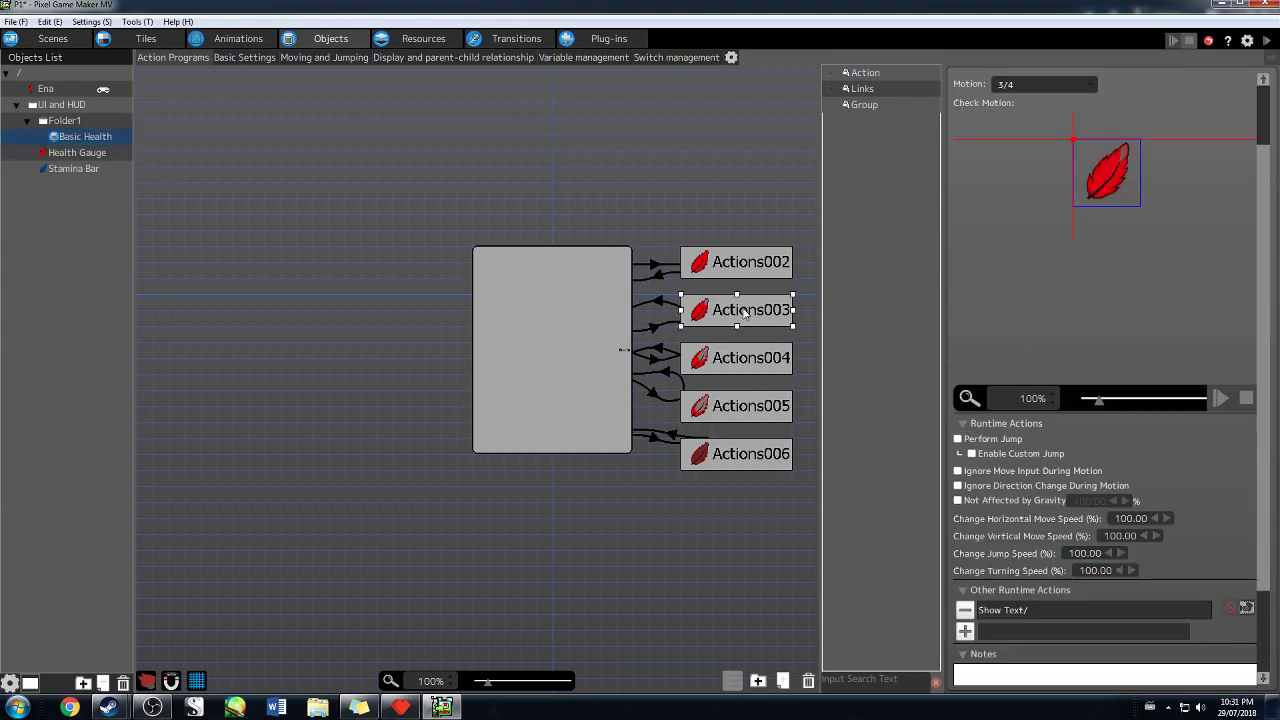
click(657, 303)
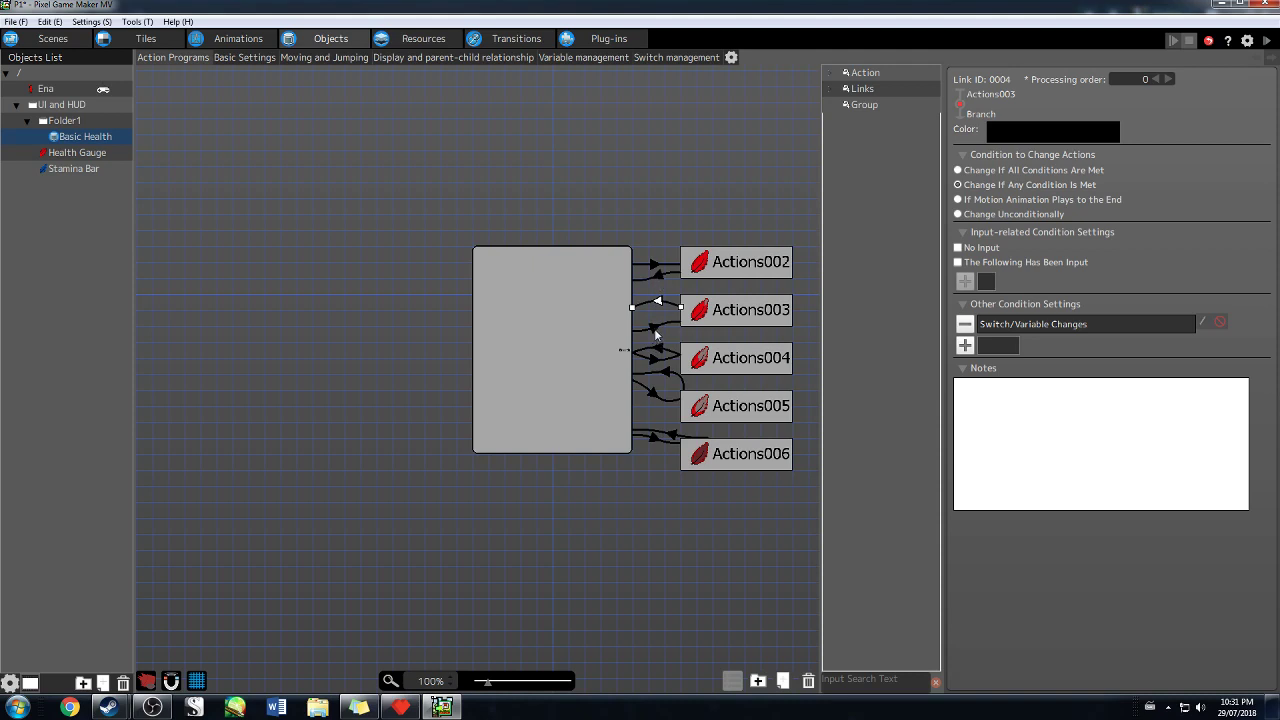
click(658, 358)
double_click(1038, 330)
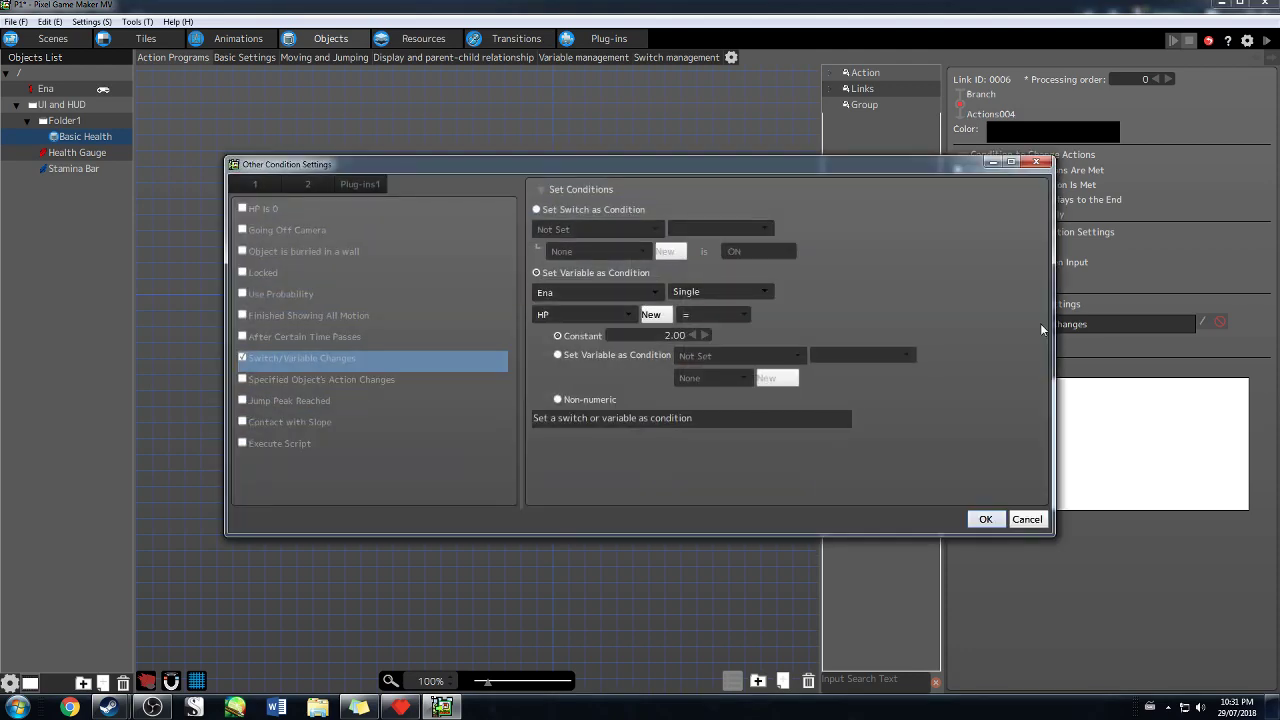
click(1030, 521)
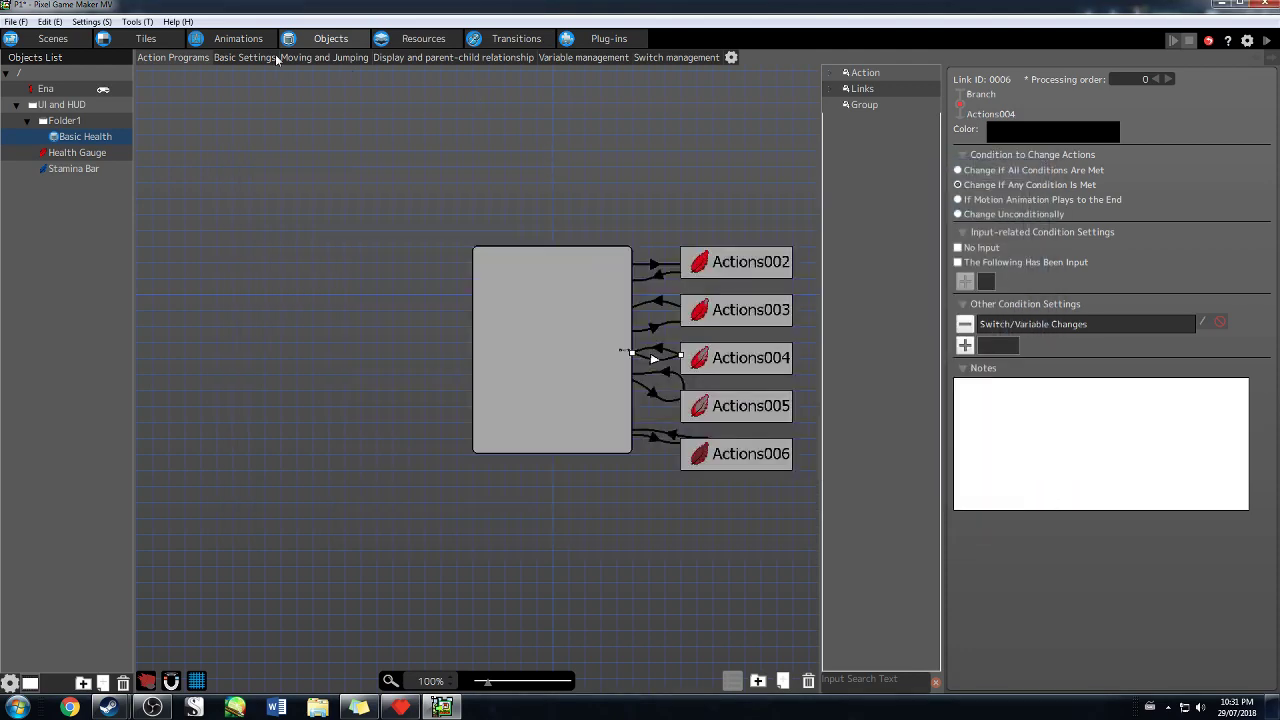
Select the damage tile tile003 in the tiles editor
click(250, 40)
click(145, 40)
click(547, 329)
Review tile003's state-change settings, then return to its basic settings
scroll(971, 545, down, 3)
scroll(971, 542, up, 2)
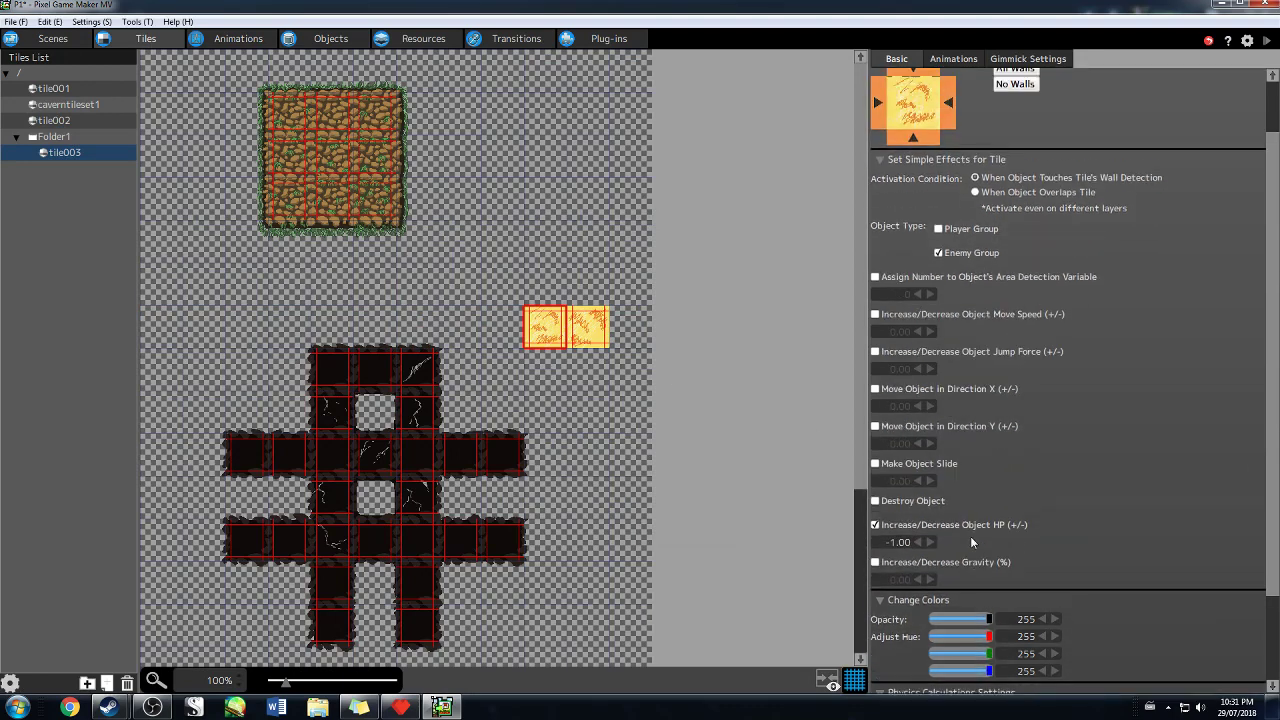
scroll(1097, 87, up, 2)
click(1028, 58)
scroll(1052, 438, down, 1)
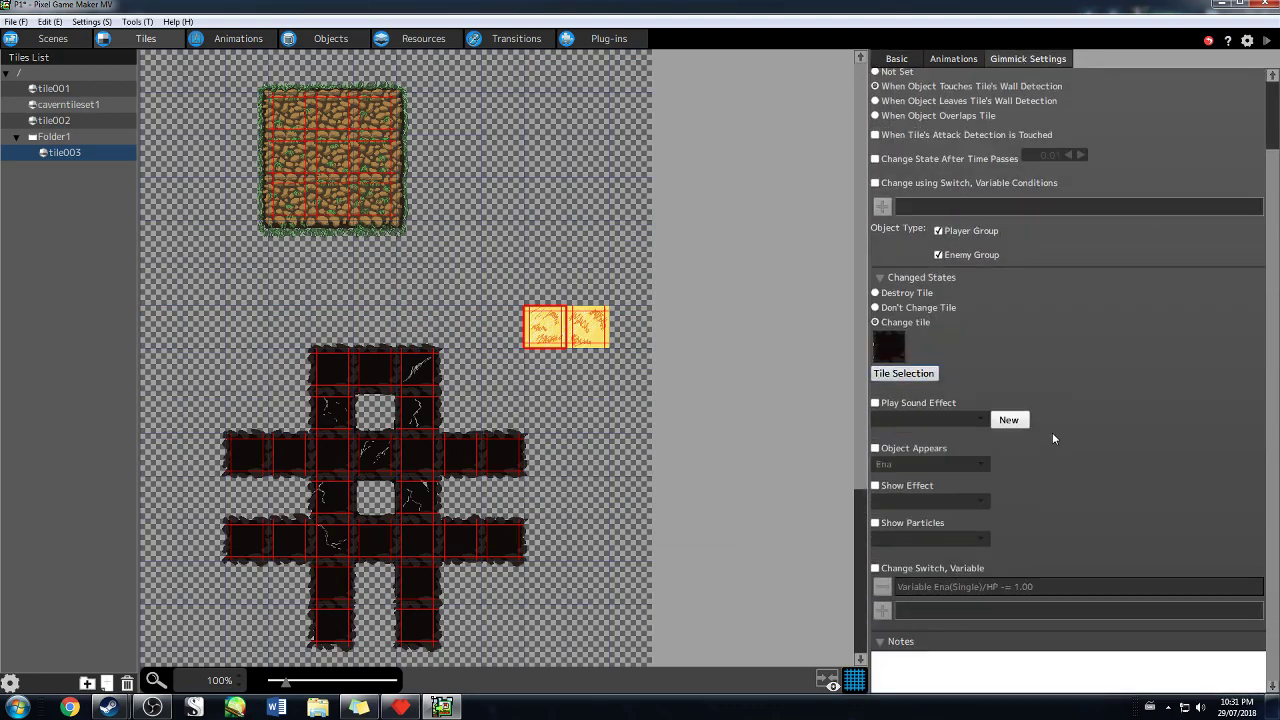
scroll(1051, 432, up, 1)
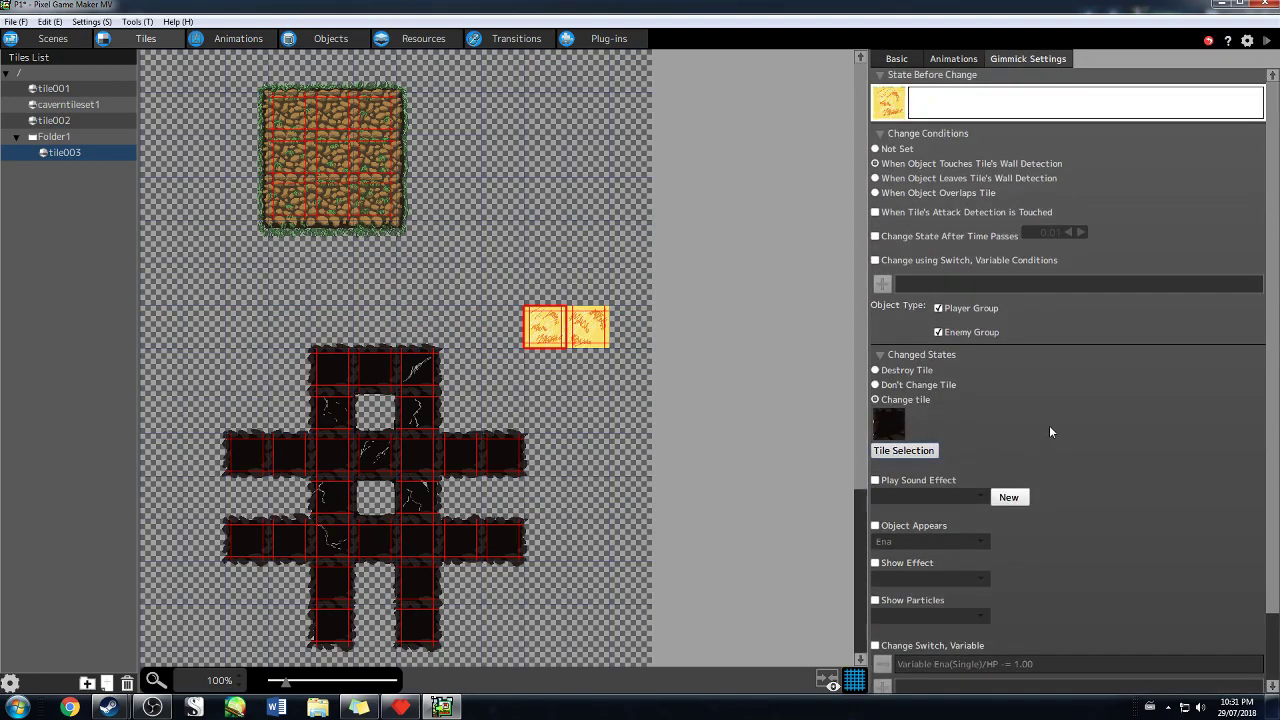
click(896, 60)
Go back to the scene layout and launch a test play of the Test scene
click(52, 39)
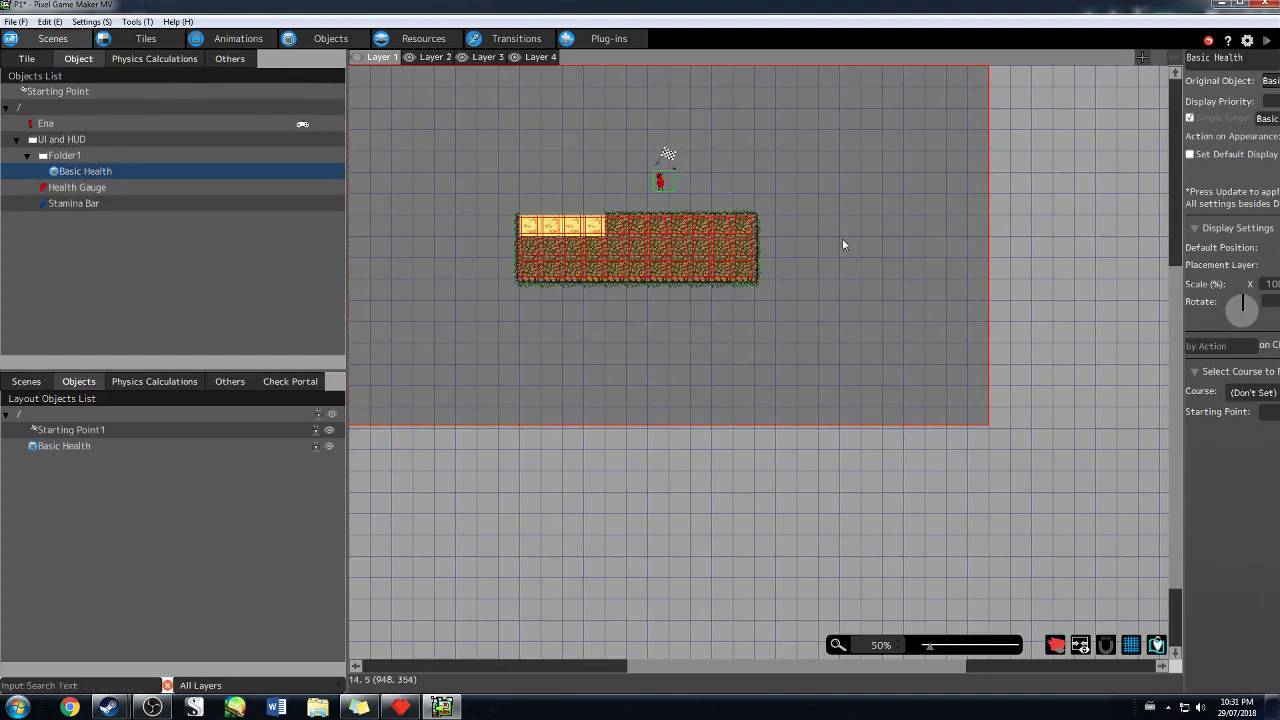
scroll(866, 260, up, 2)
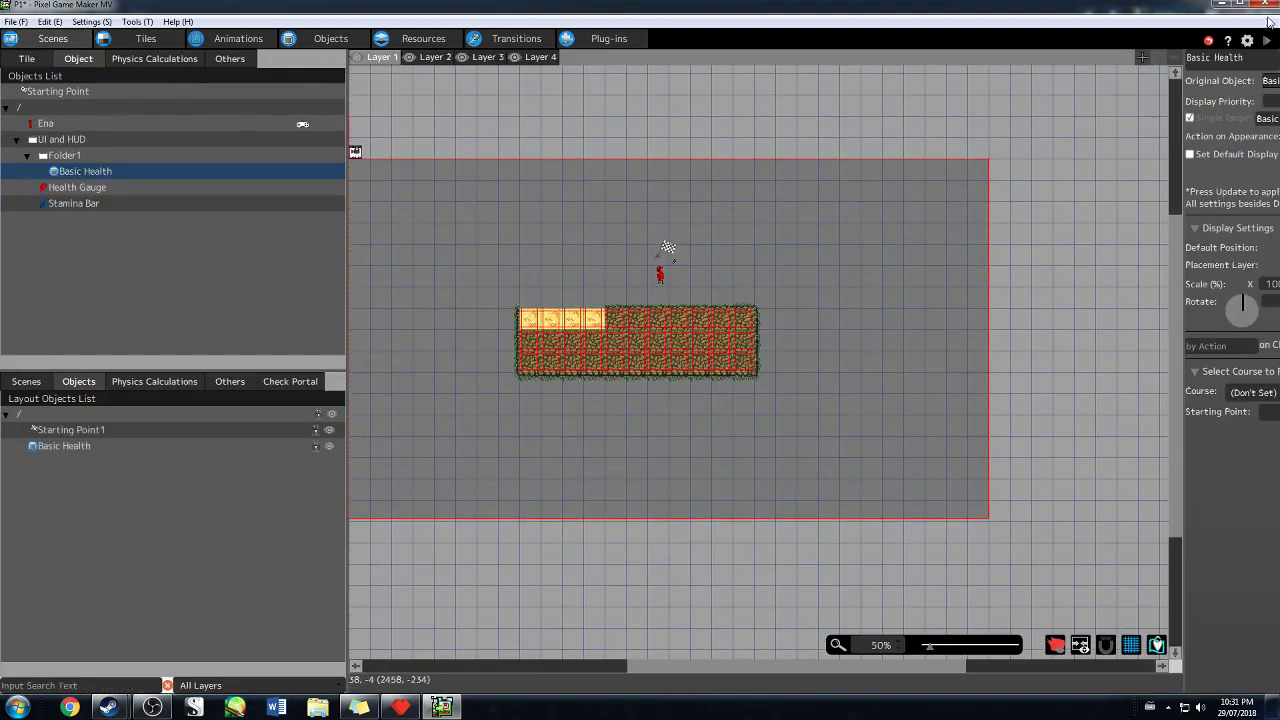
click(1266, 39)
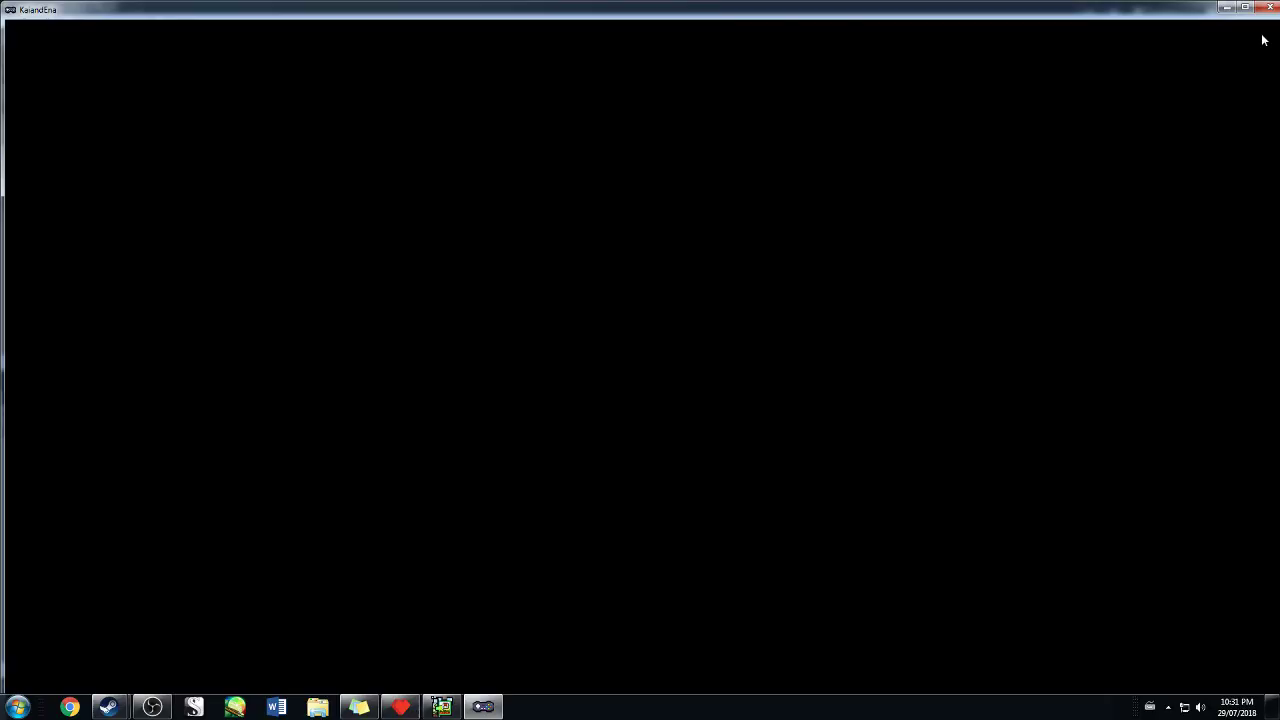
Walk the character left across three yellow damage tiles, then step back right
key(Left)
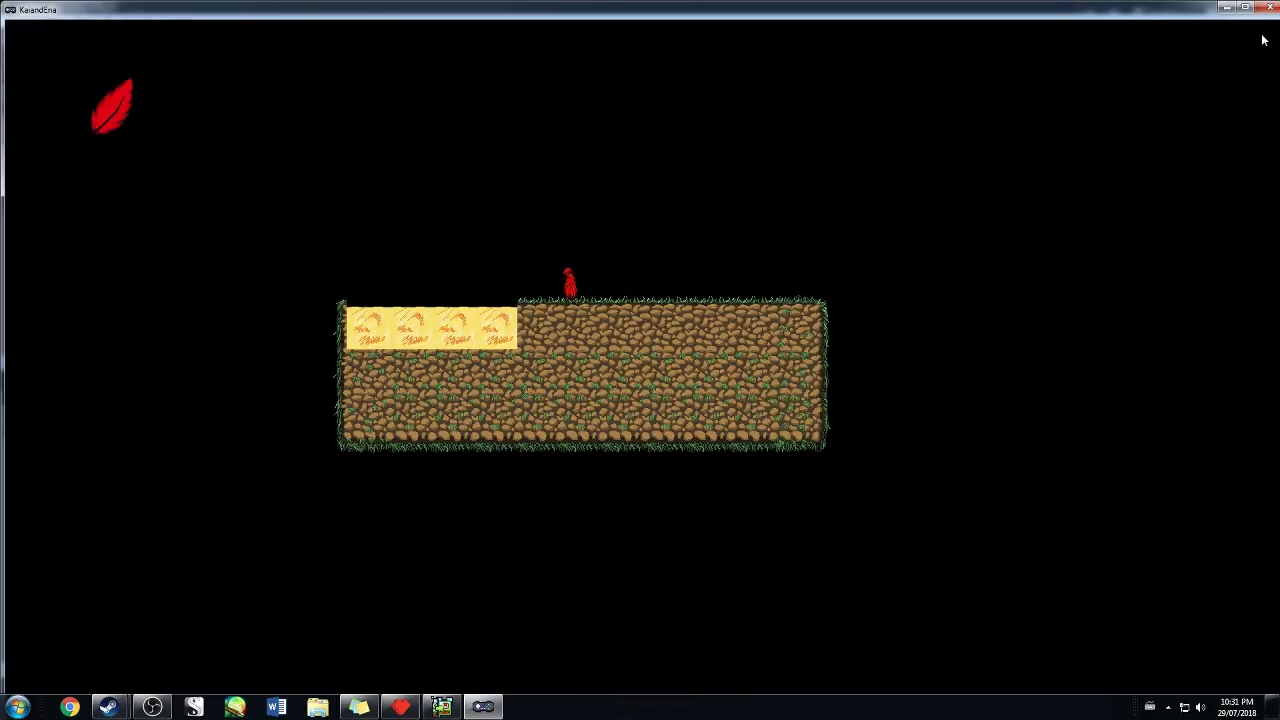
key(Left)
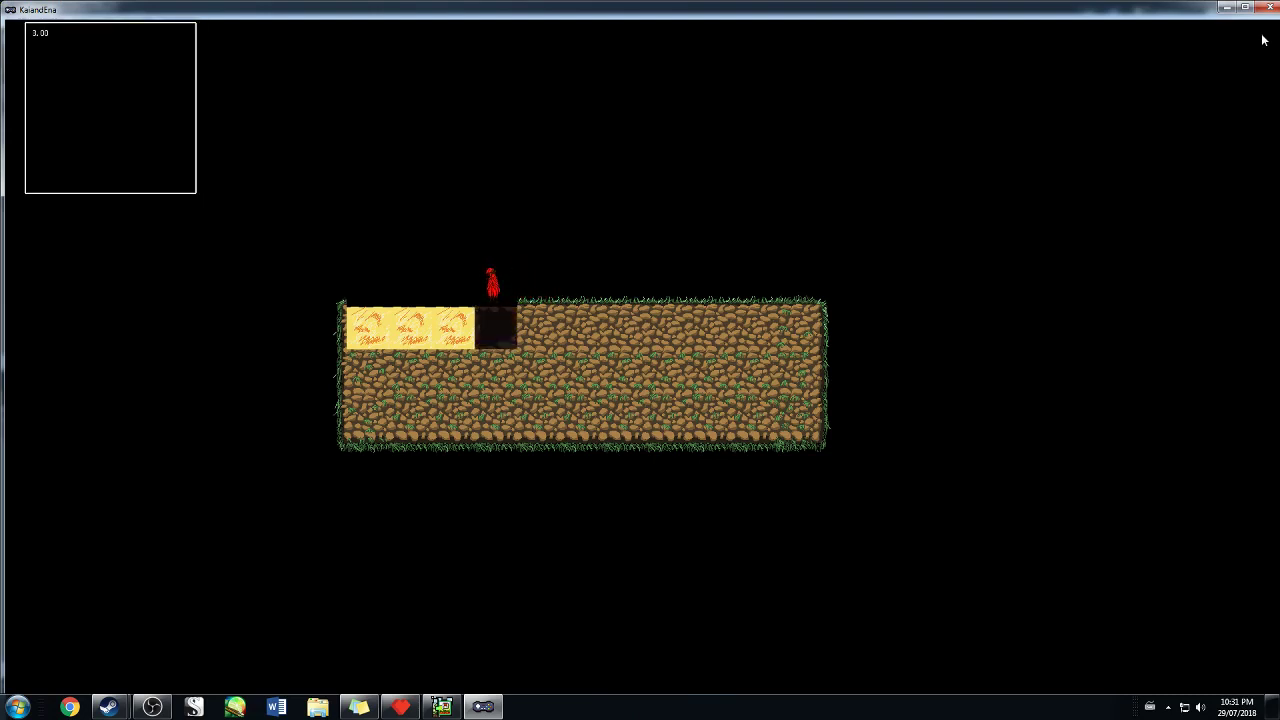
key(Left)
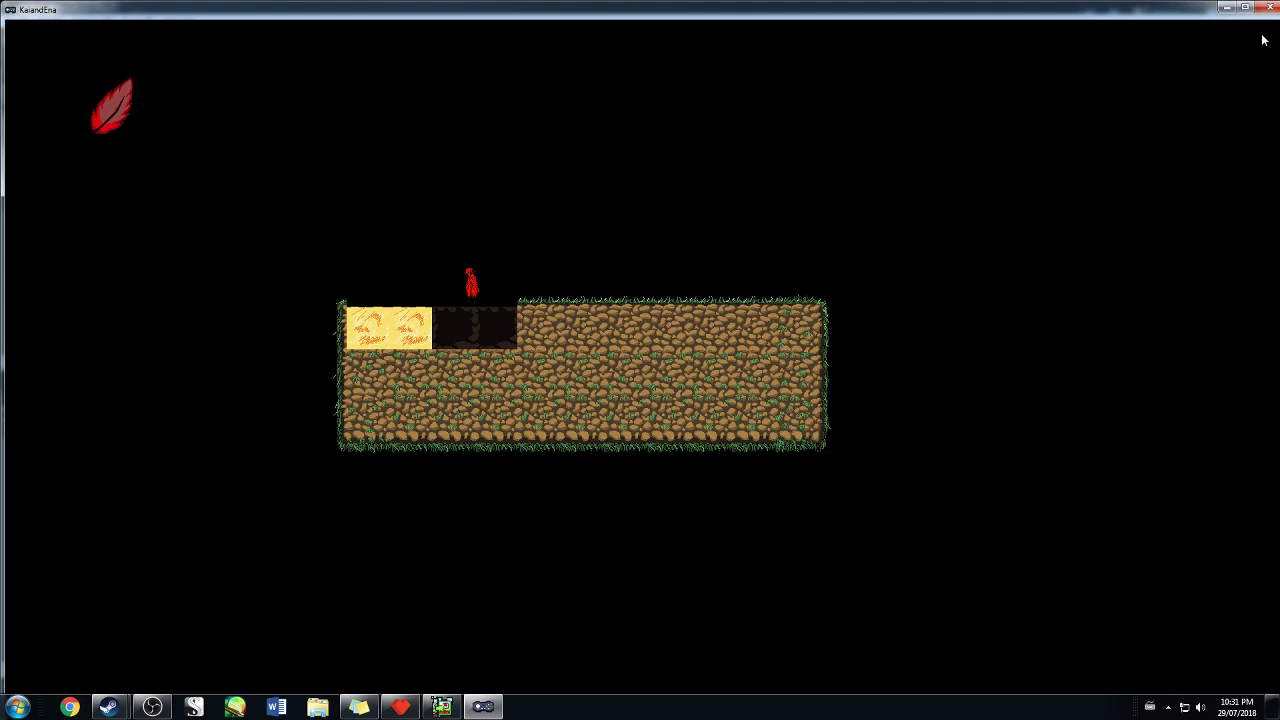
key(Left)
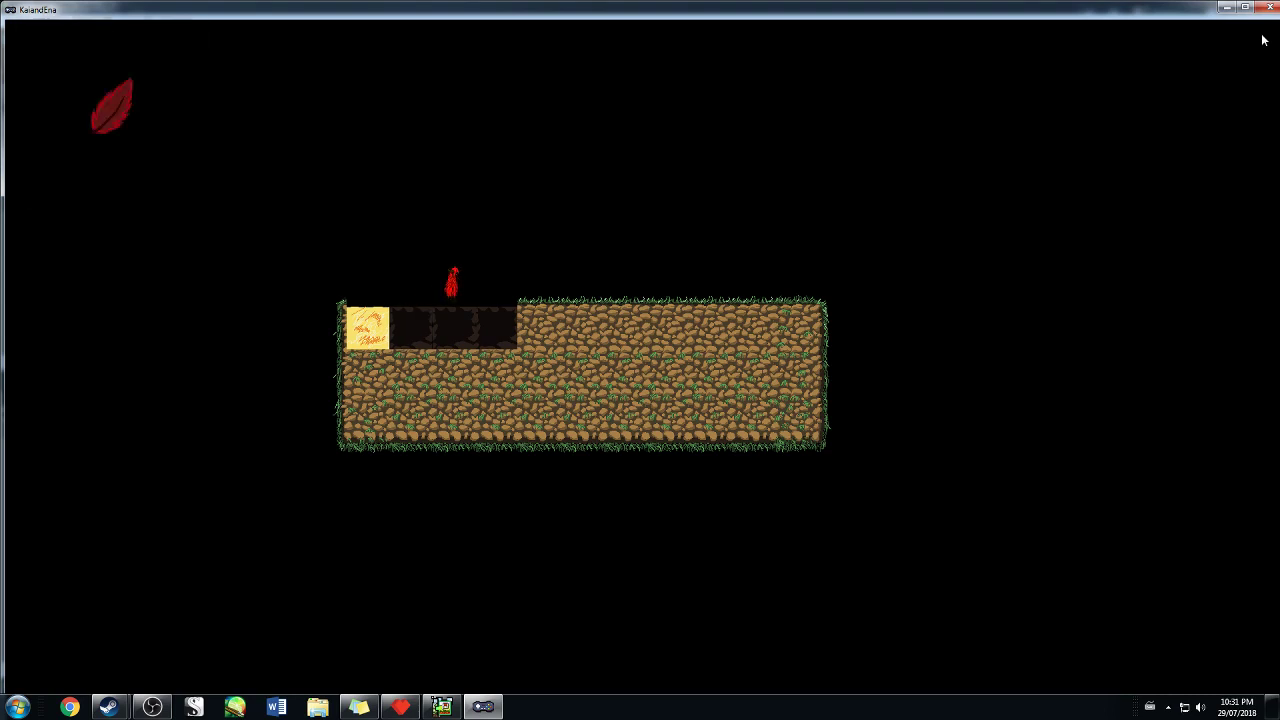
key(Right)
Restart the test play and jump left across all four yellow damage tiles
click(1272, 9)
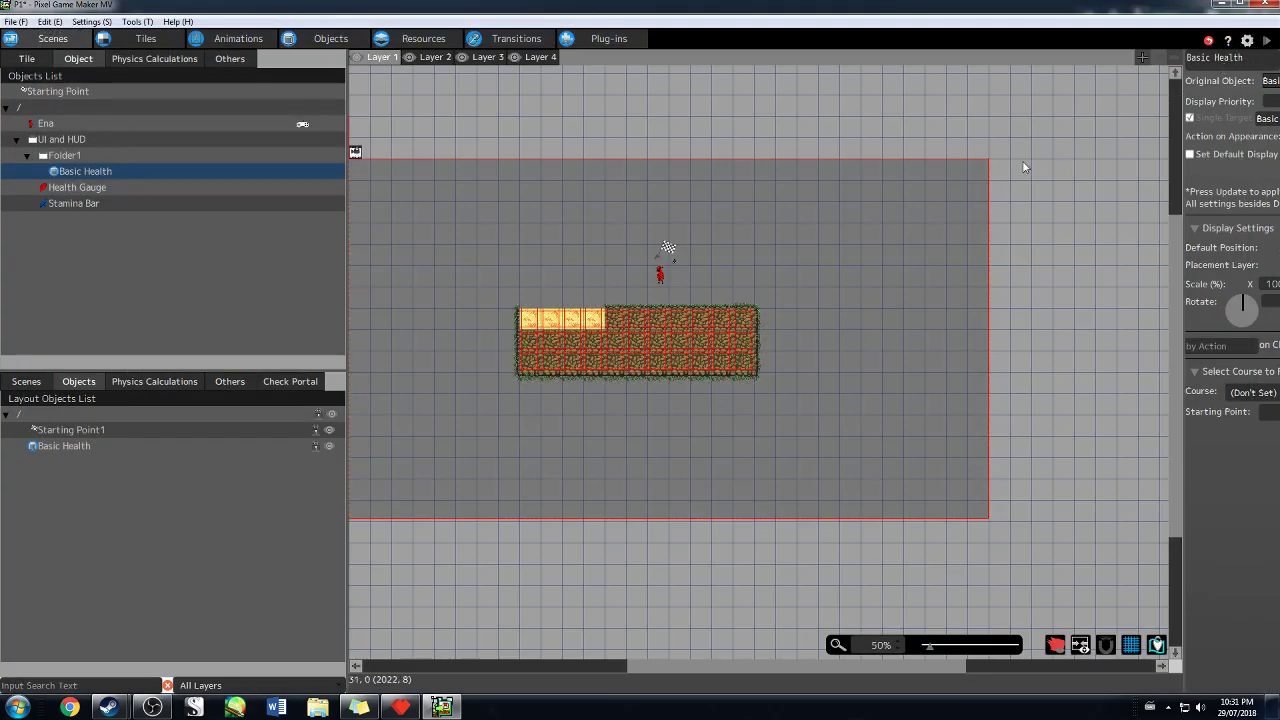
click(1267, 40)
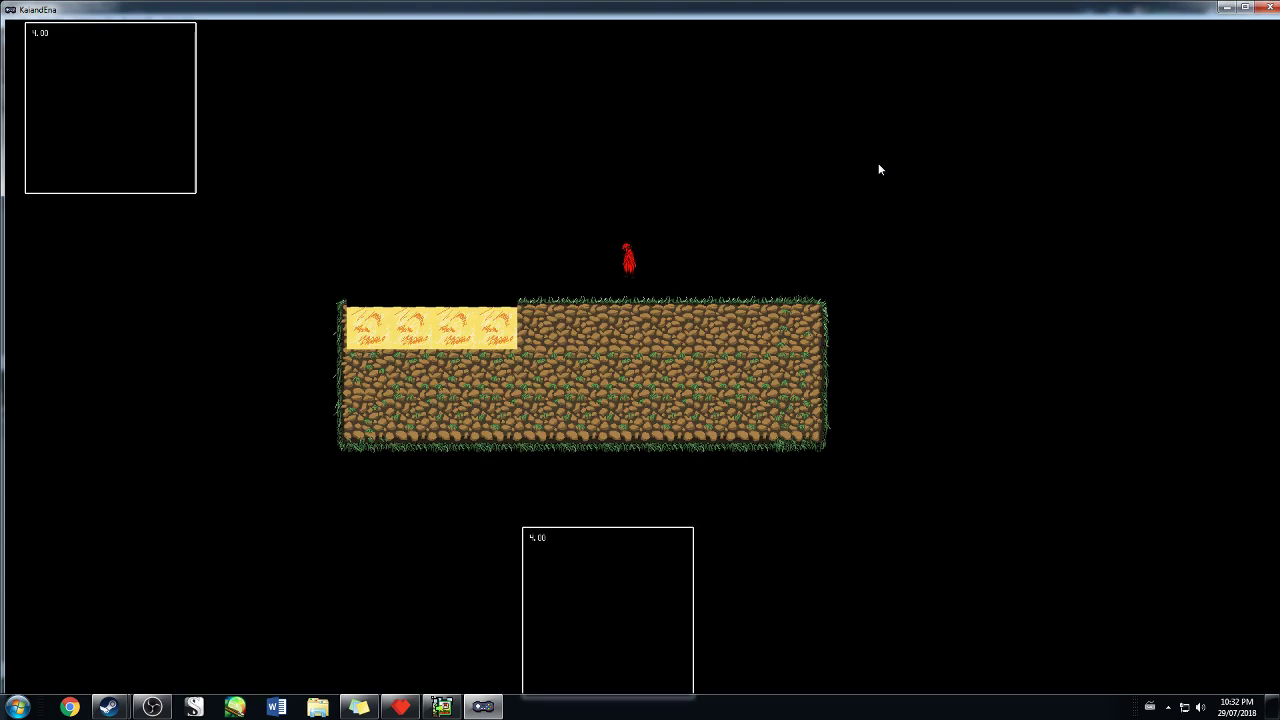
key(Left)
key(space)
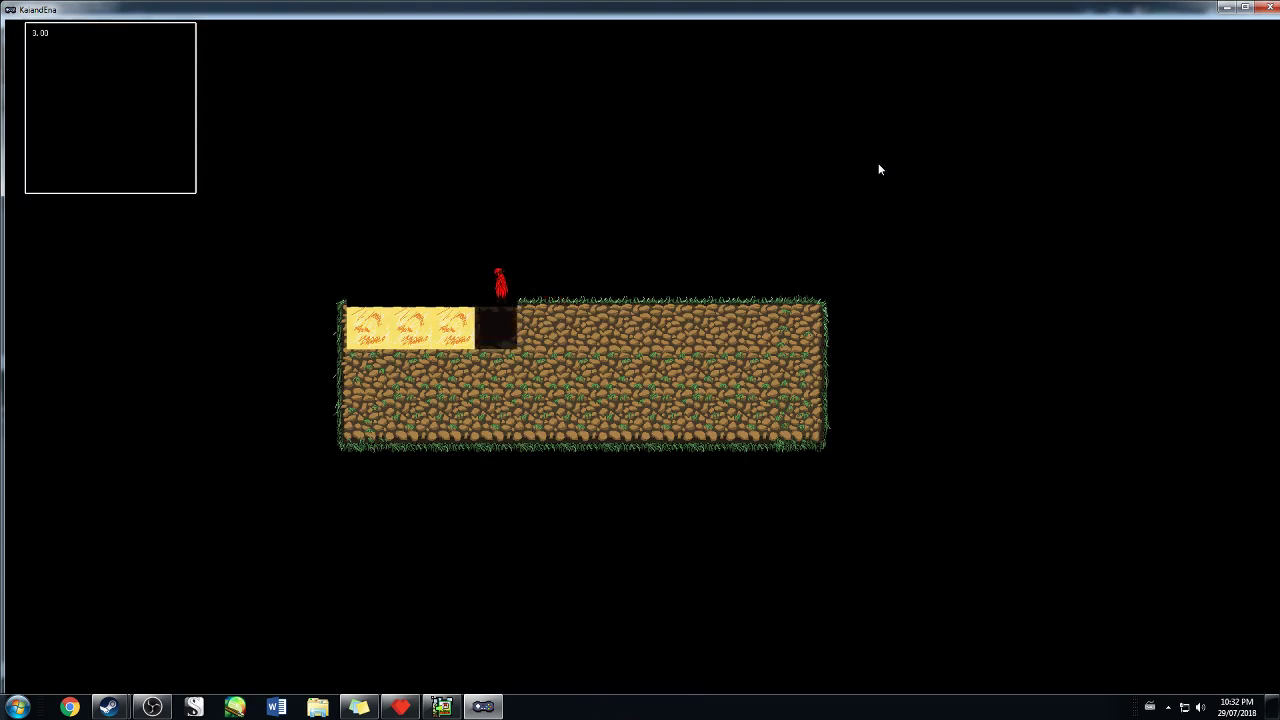
key(Left)
key(space)
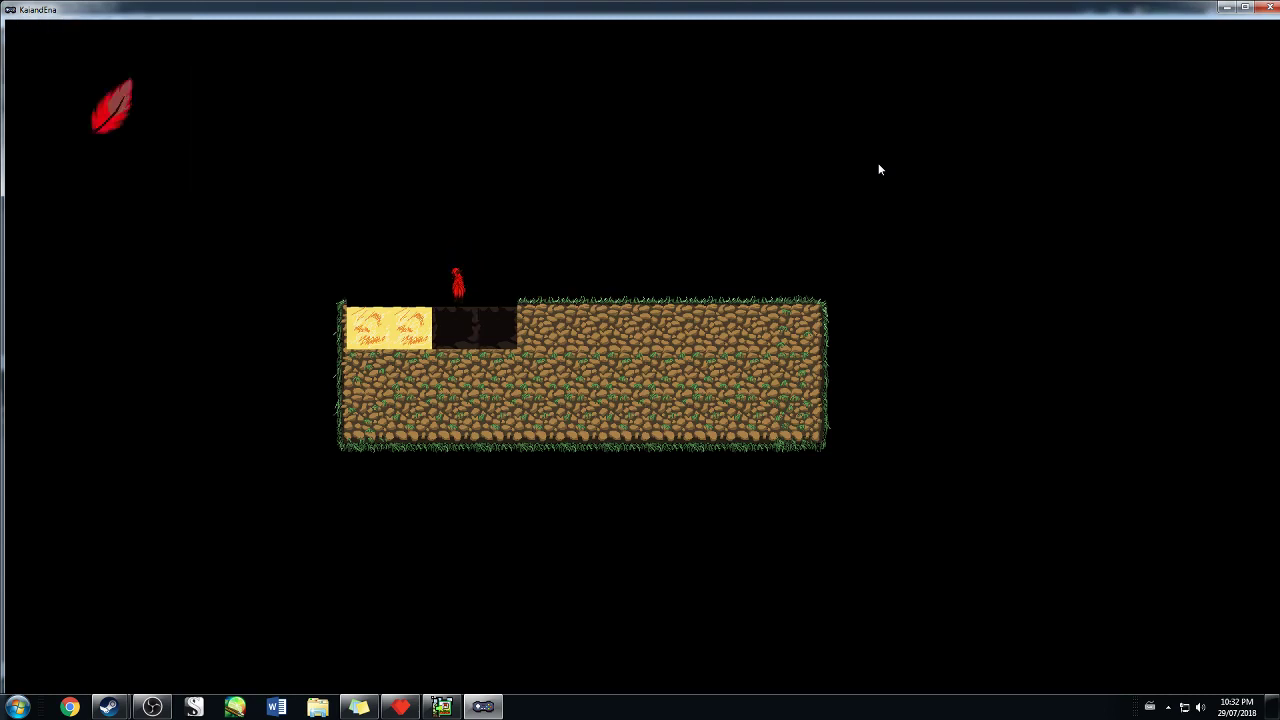
key(Left)
key(space)
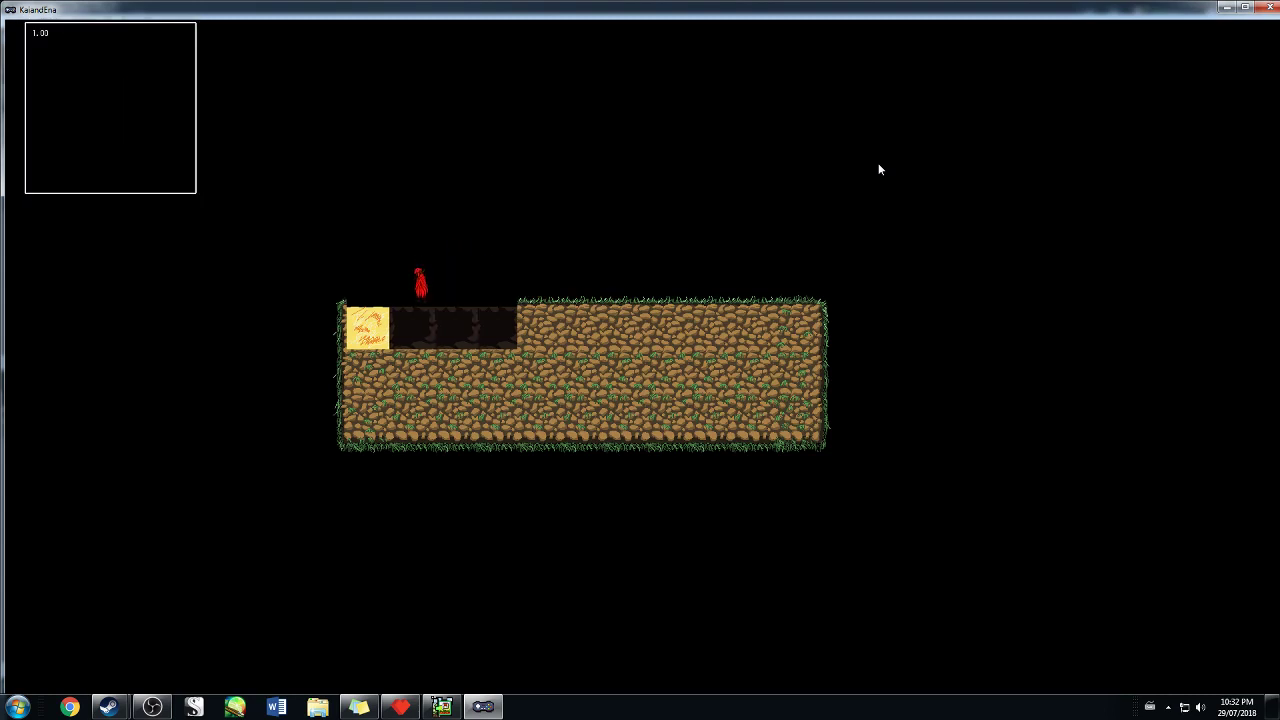
key(Left)
key(space)
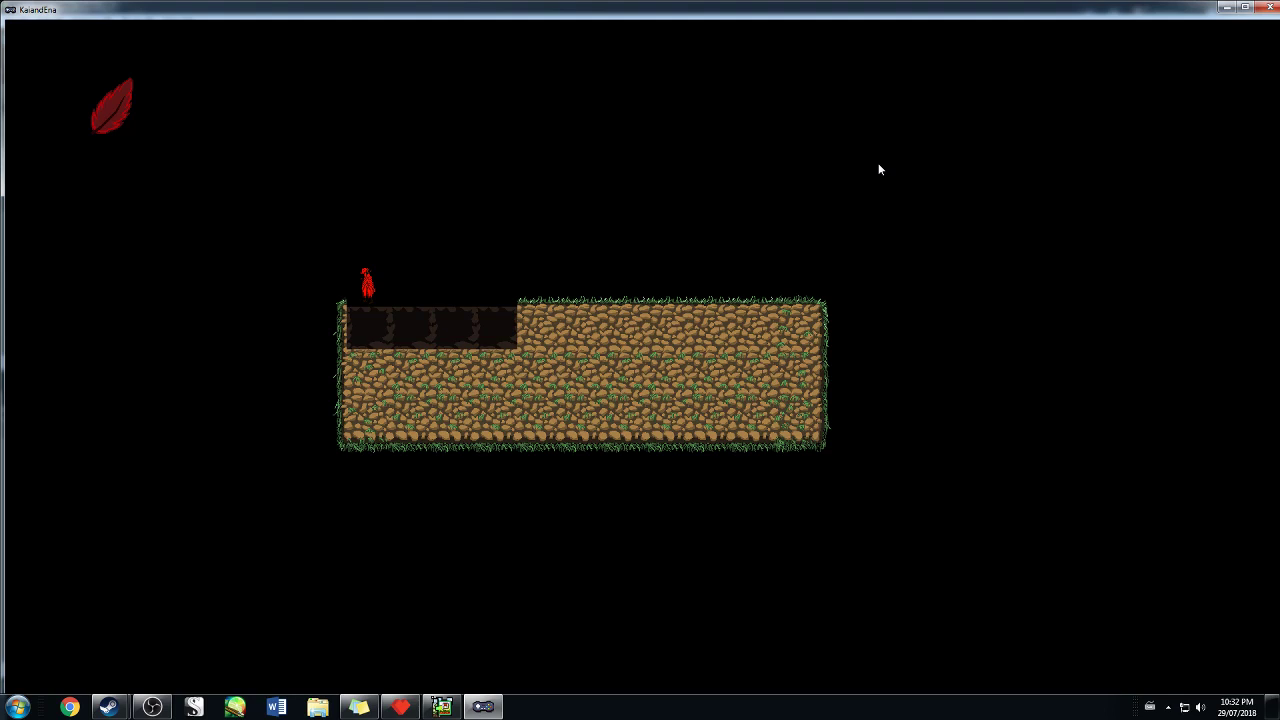
Close the test play and review the image resources and Basic Health's Full motion animation
click(1258, 8)
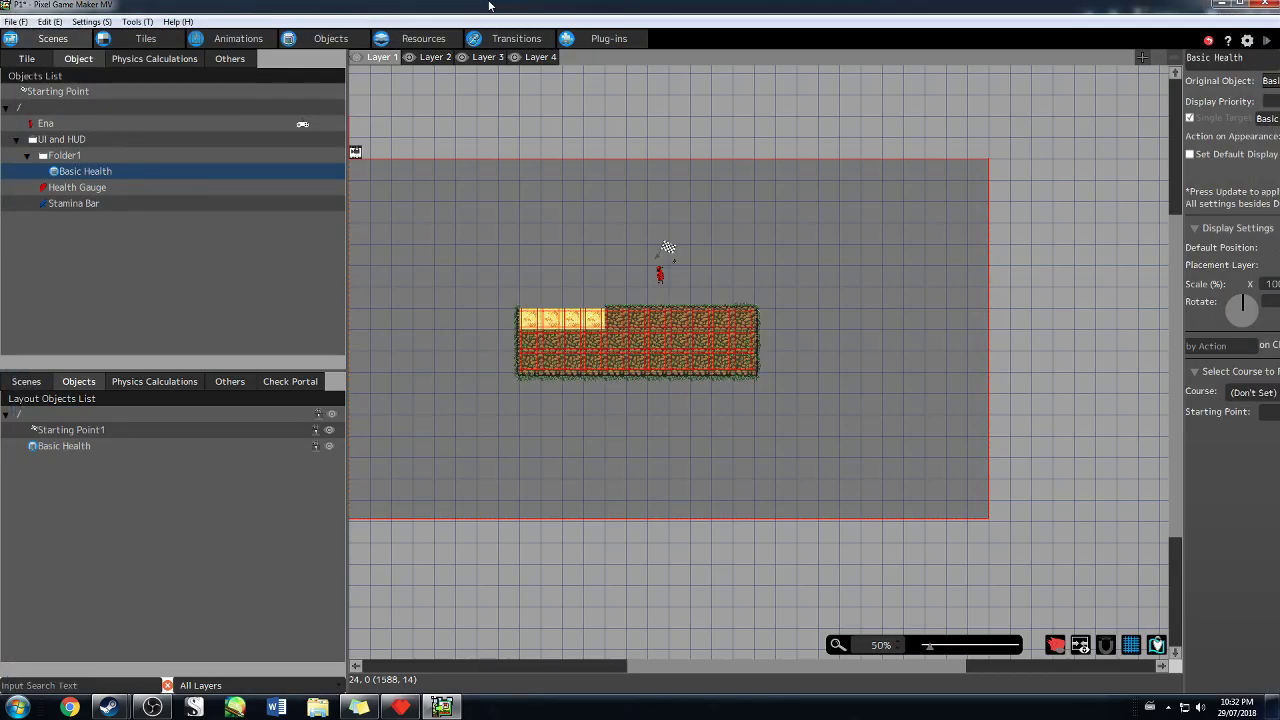
click(441, 45)
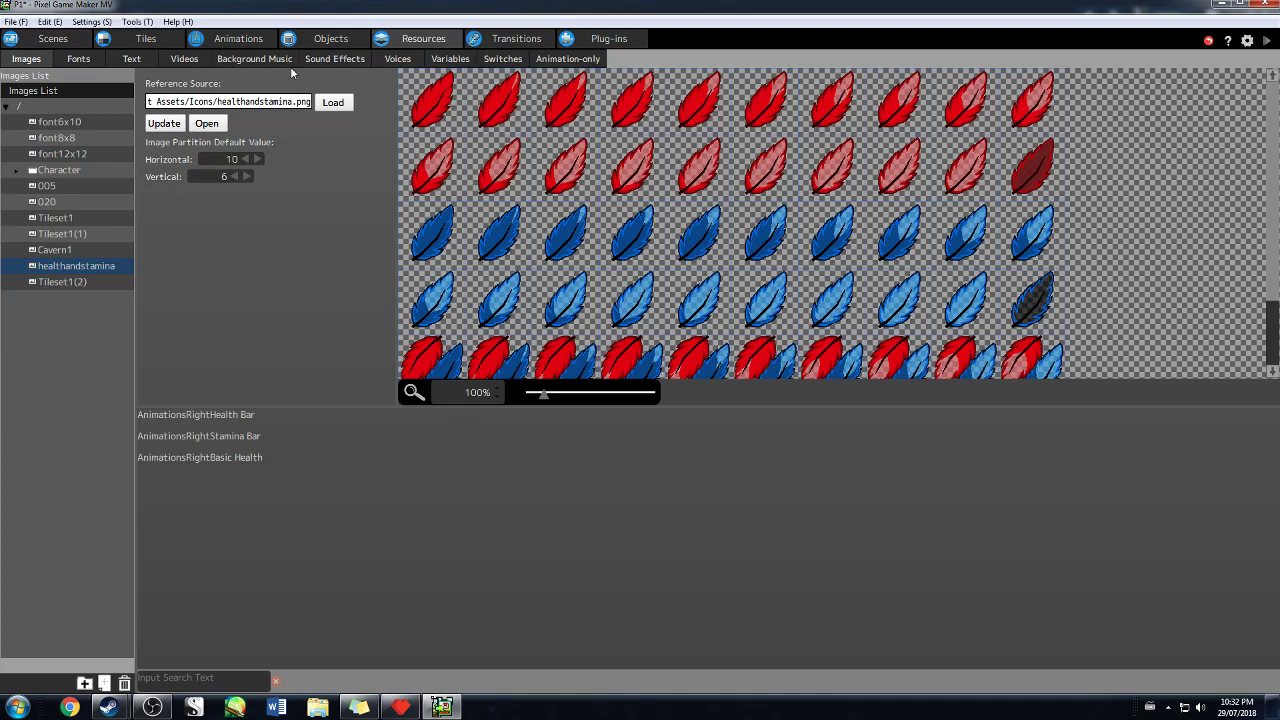
click(255, 40)
click(195, 82)
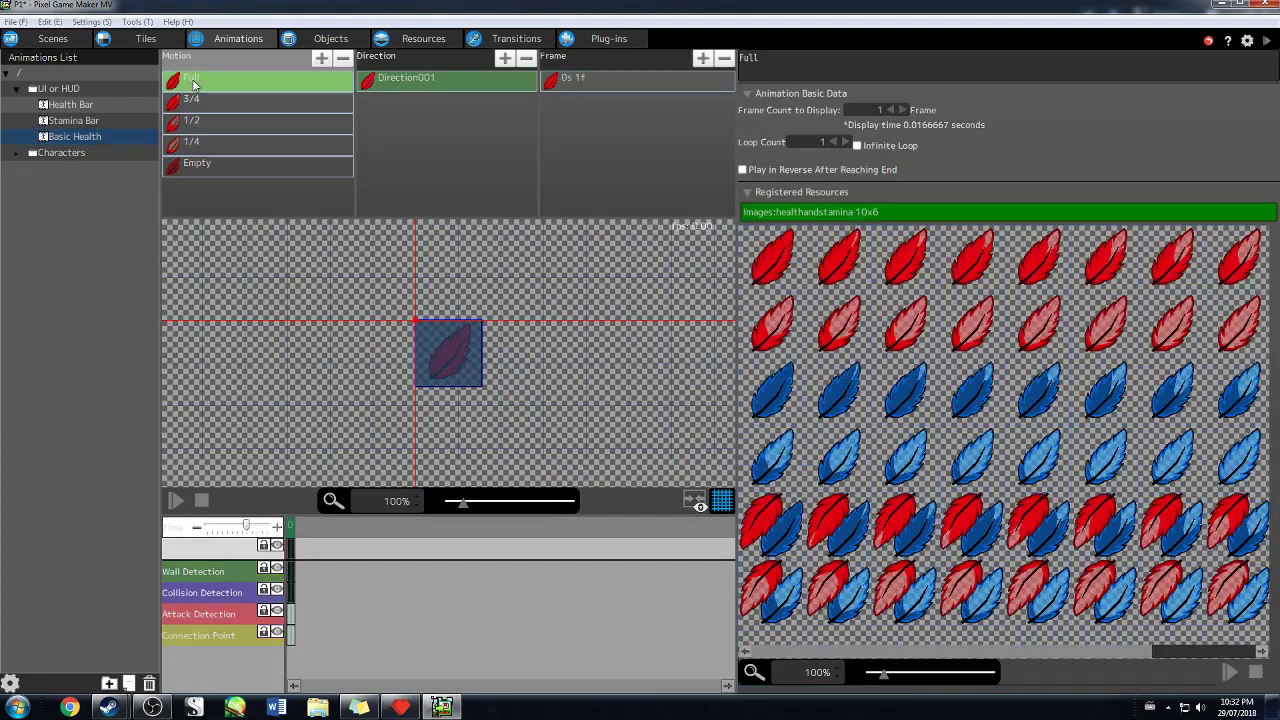
click(620, 80)
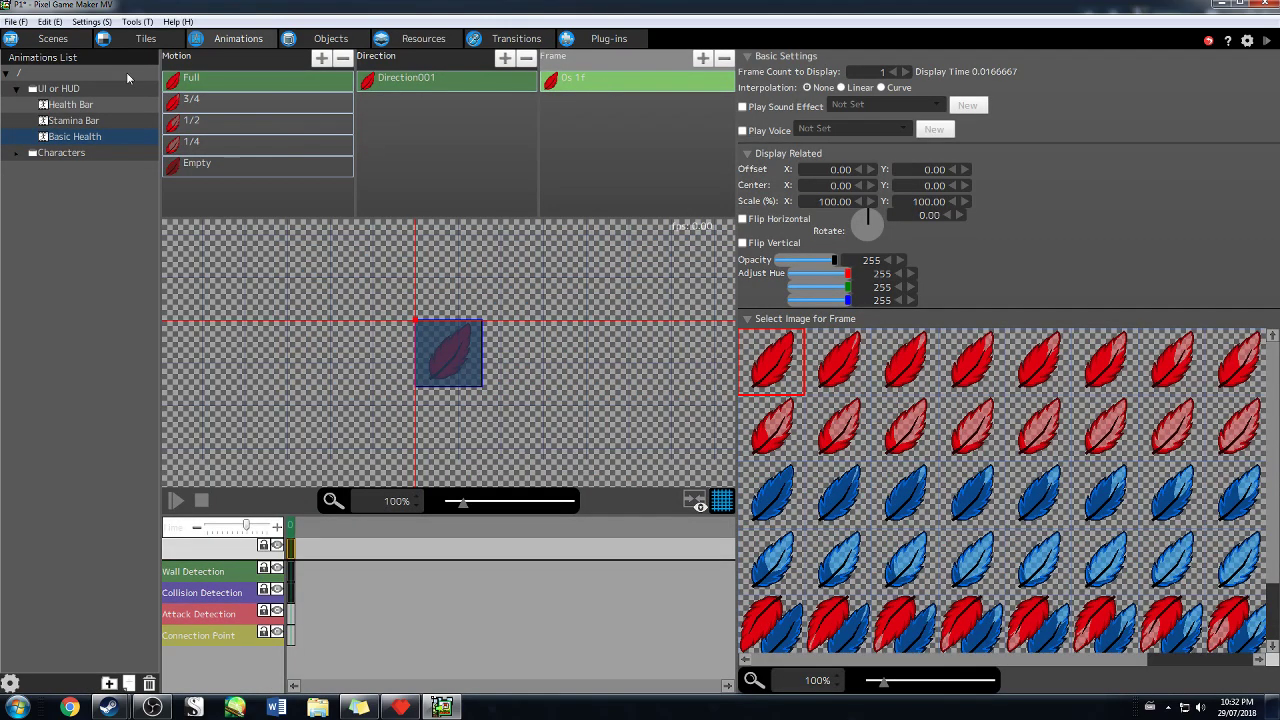
Inspect Basic Health's Actions003, Branch and Actions004 links and HP settings, then return to the scene layout
click(333, 40)
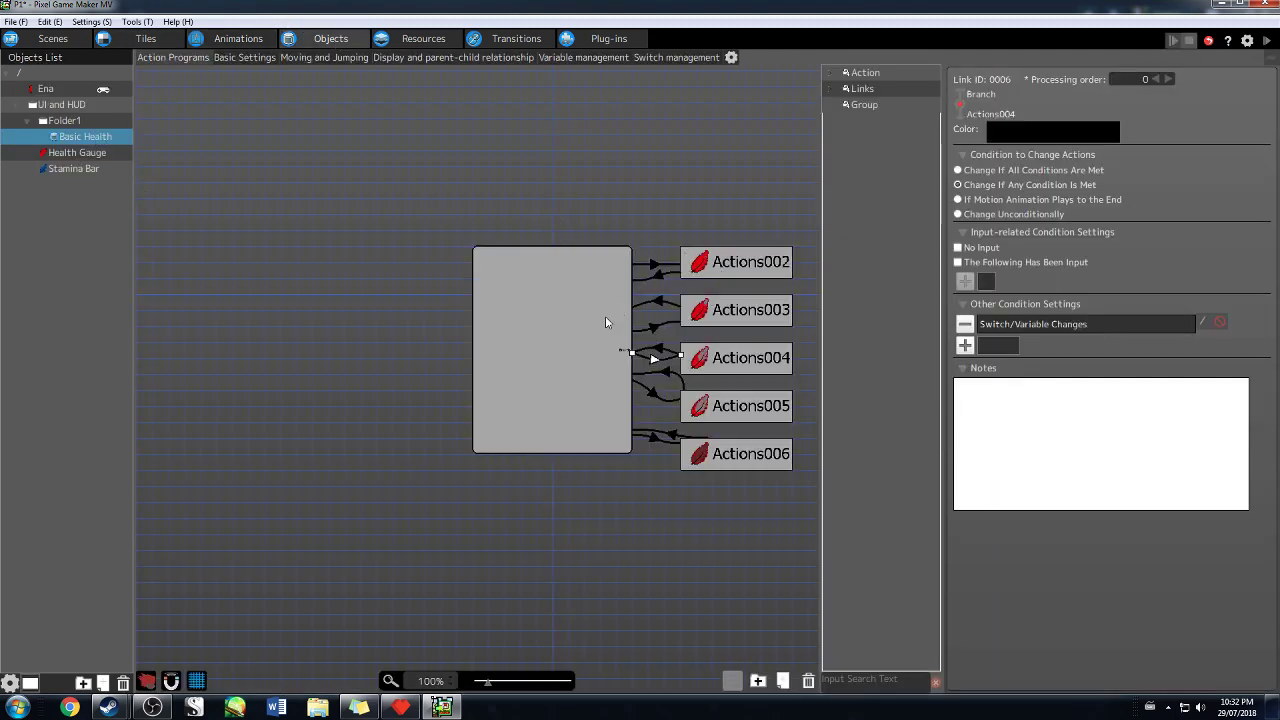
click(701, 312)
click(657, 301)
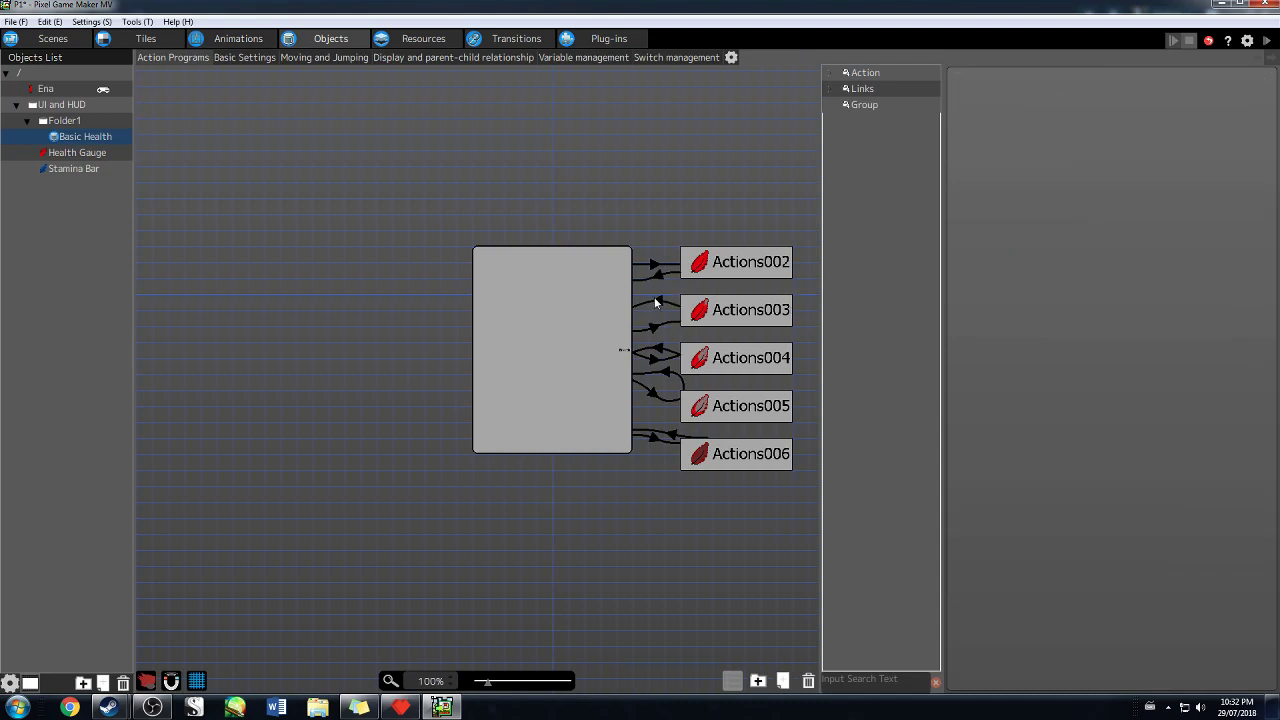
click(655, 332)
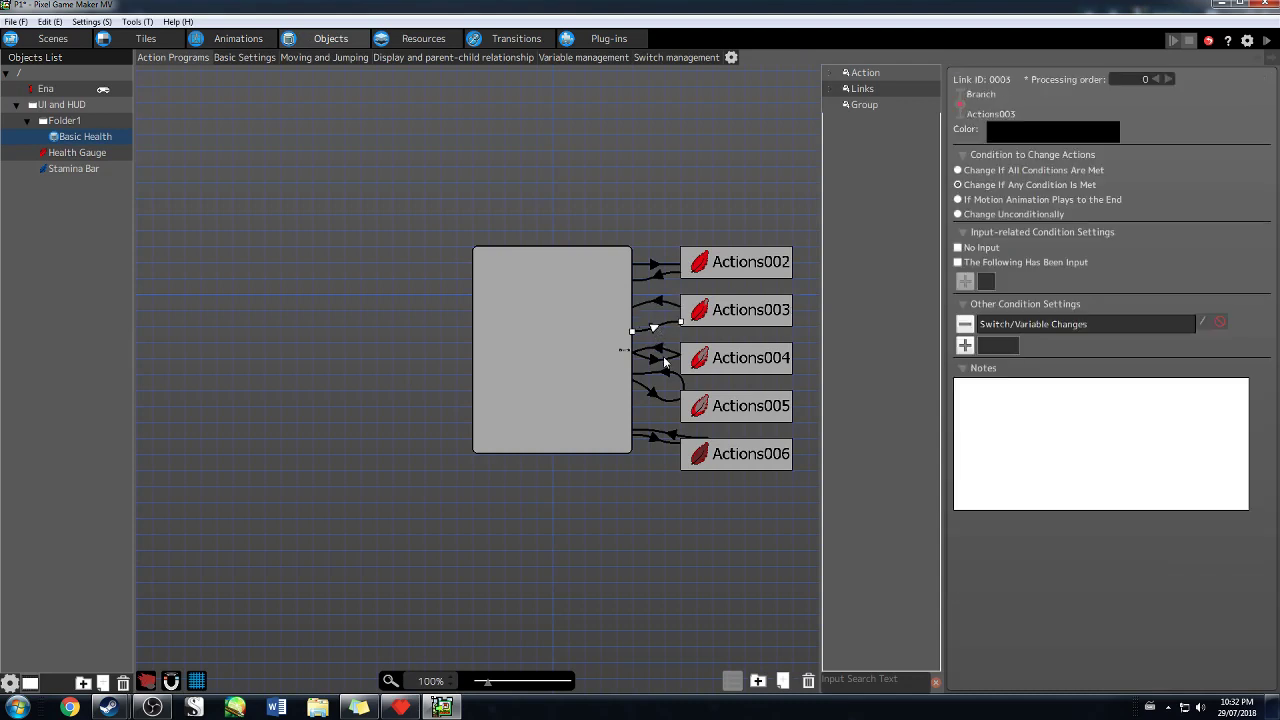
click(666, 364)
click(655, 358)
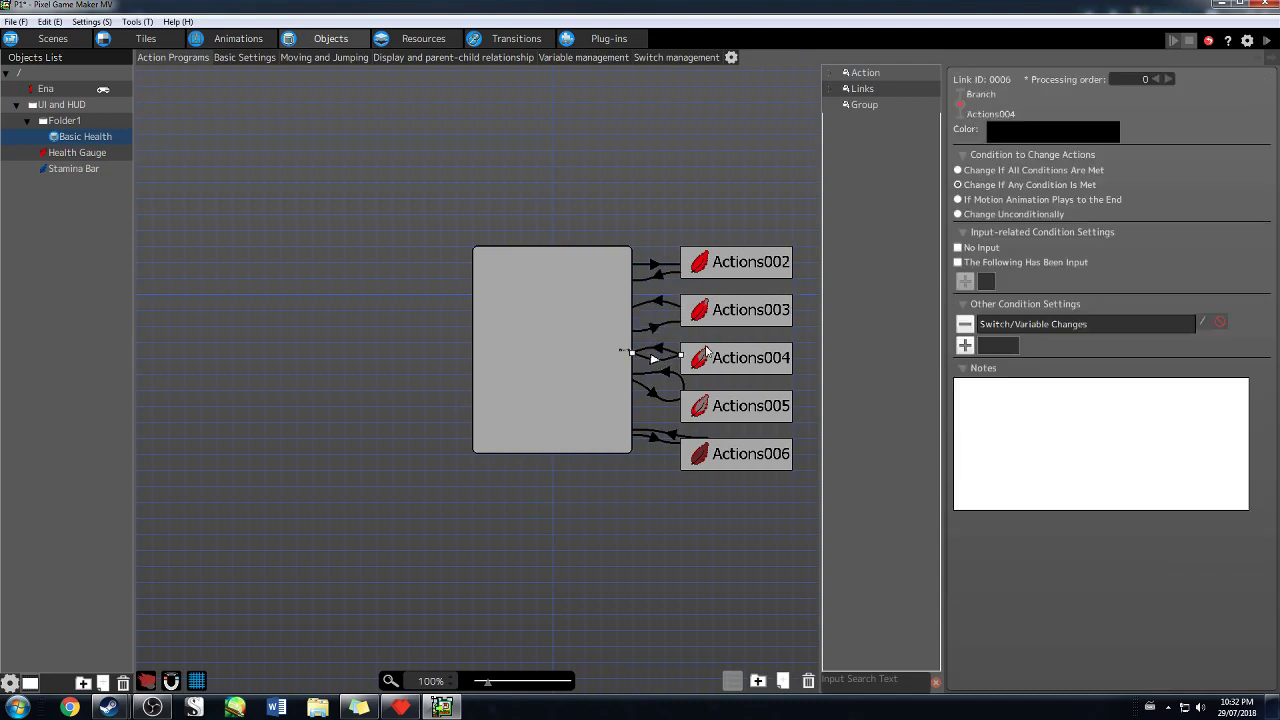
click(244, 59)
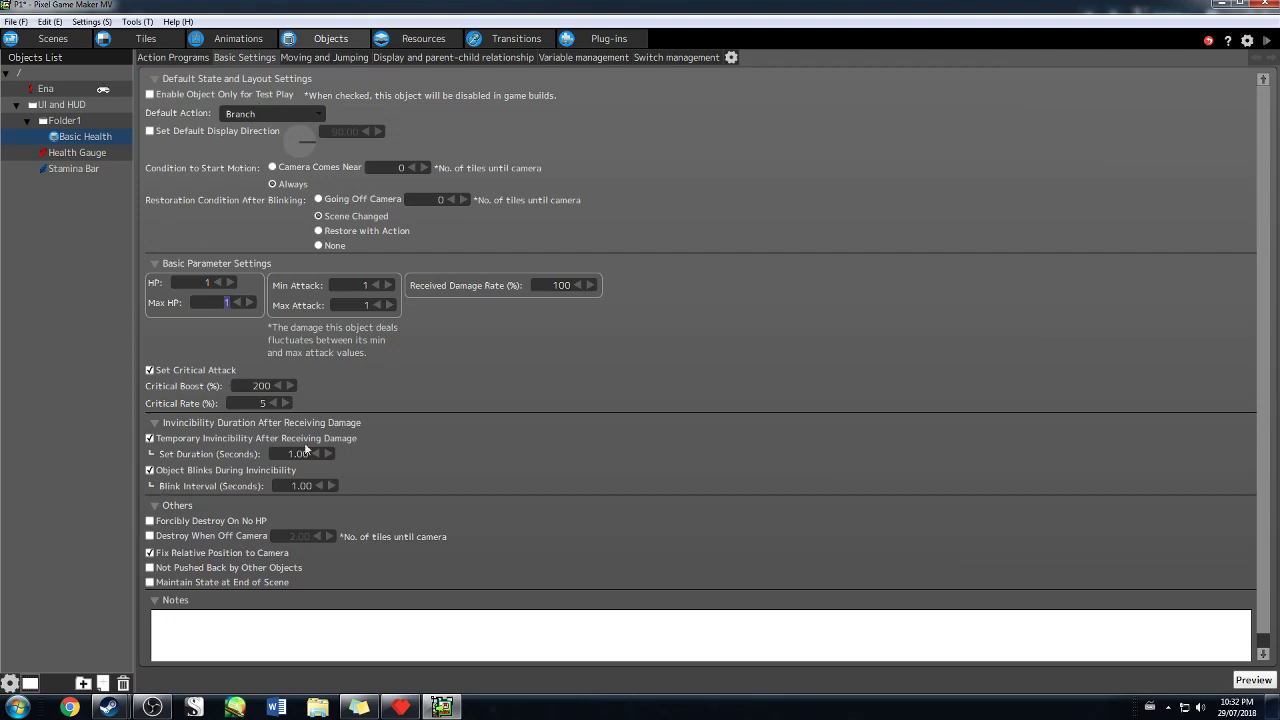
click(53, 38)
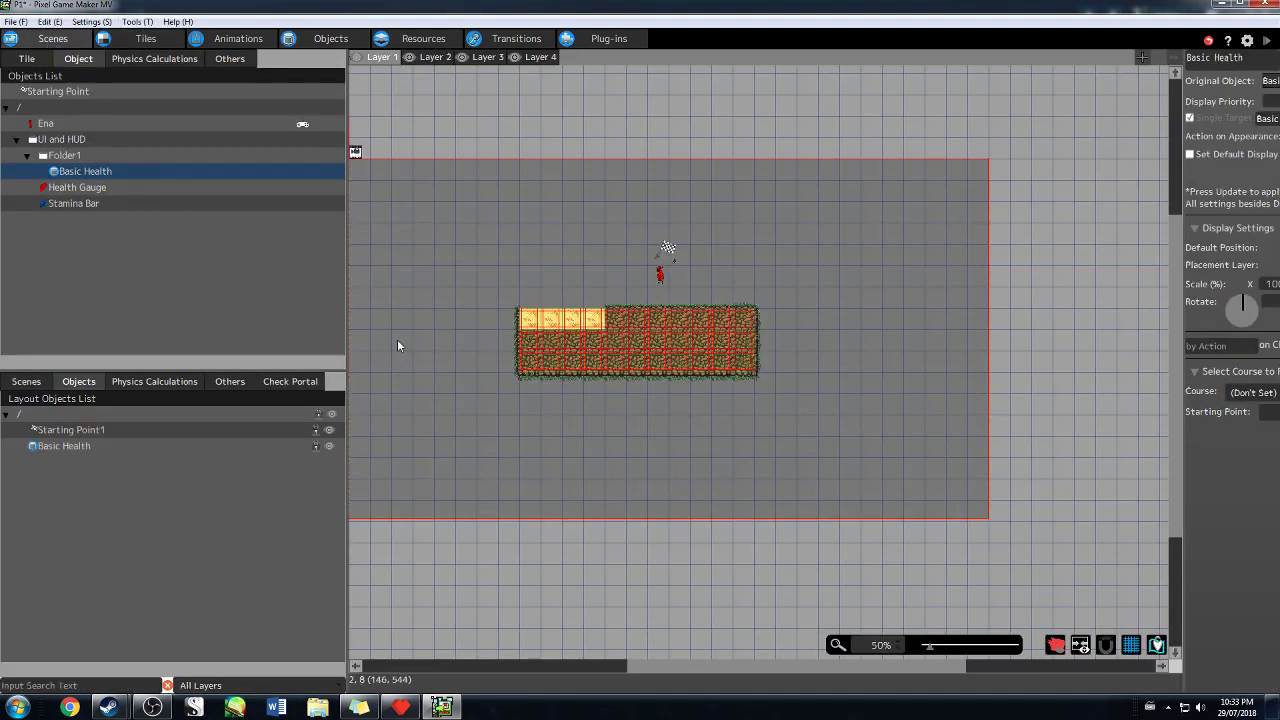
Check the Test scene's Scene Settings still show Menu 1 as Default Menu Screen, cancelling unchanged
click(150, 446)
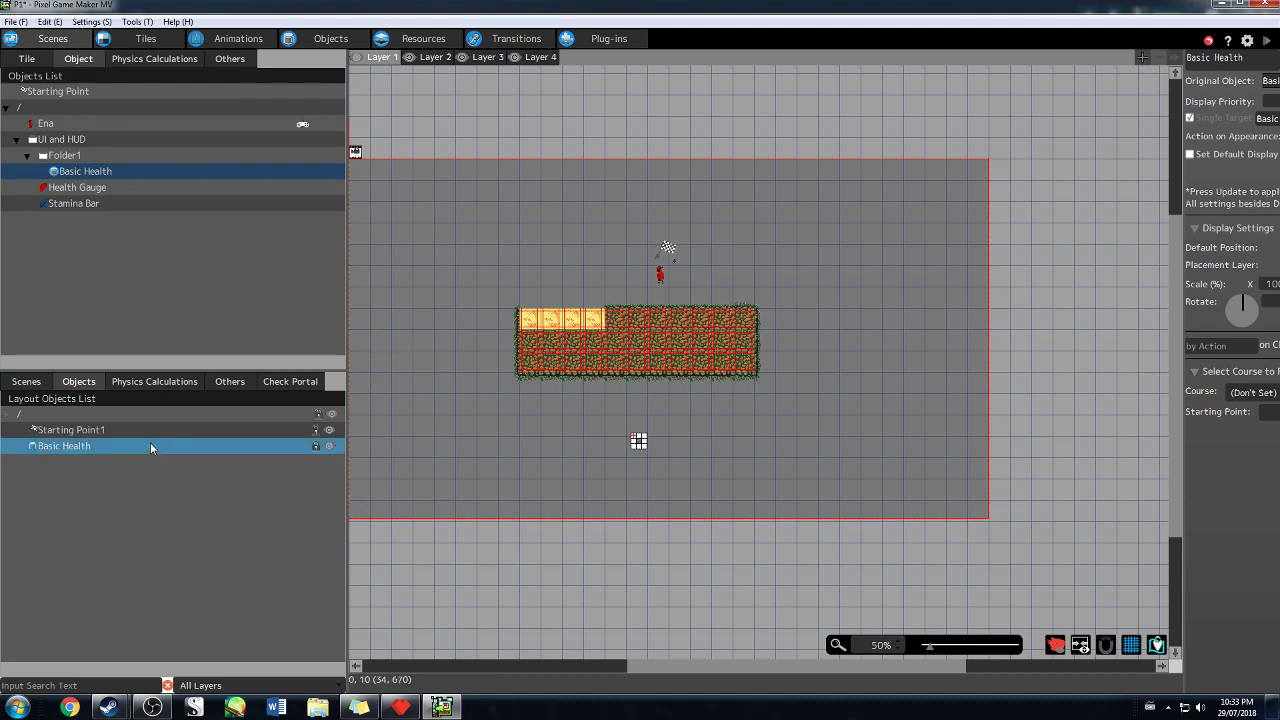
click(134, 430)
click(26, 381)
click(131, 447)
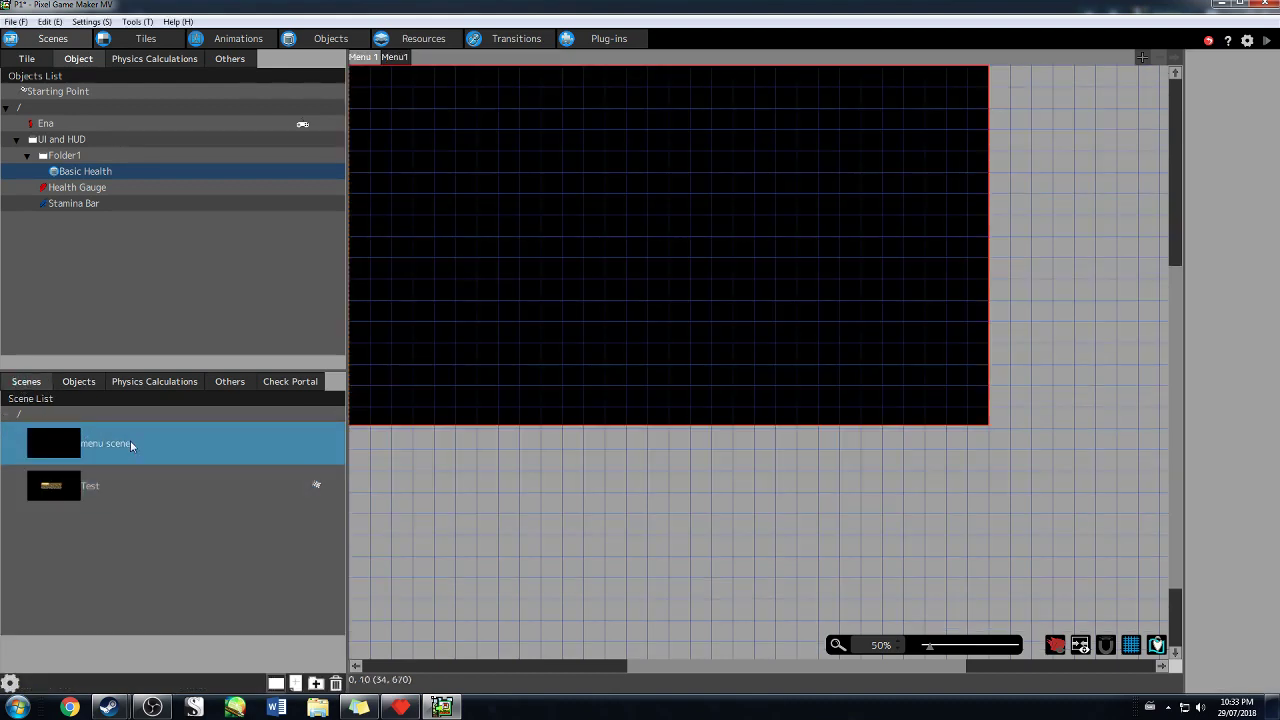
click(125, 495)
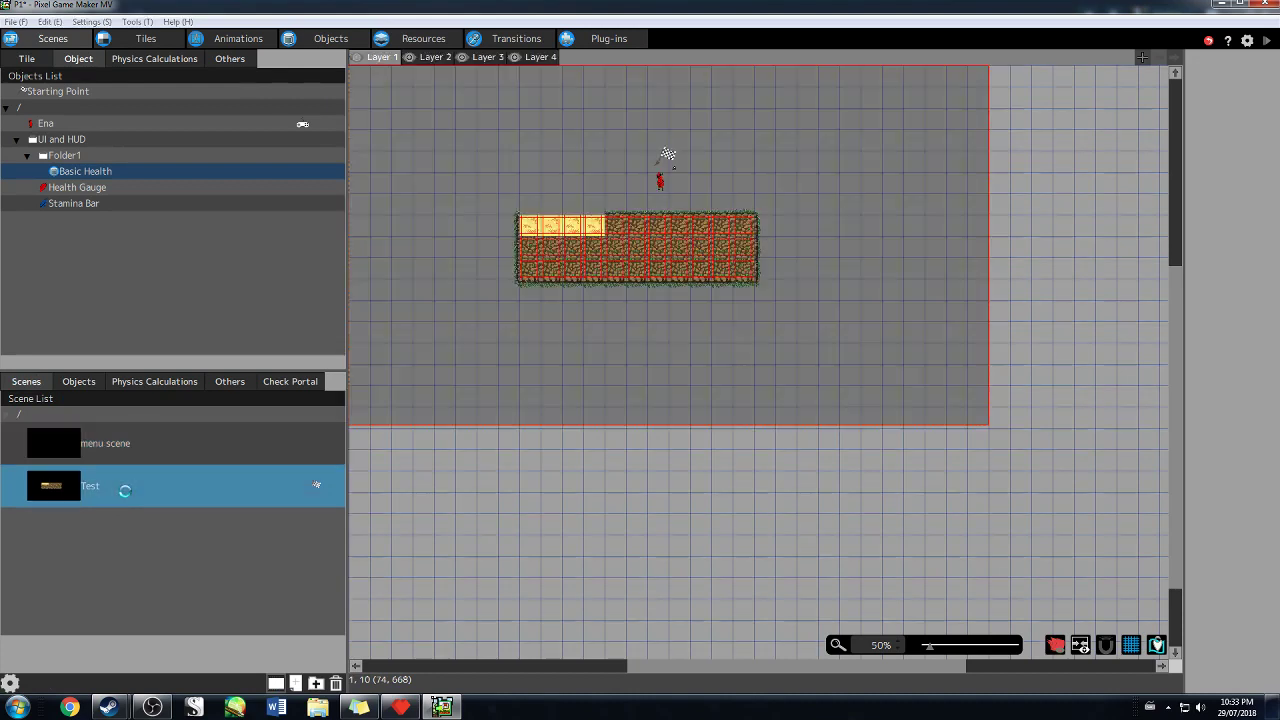
right_click(125, 492)
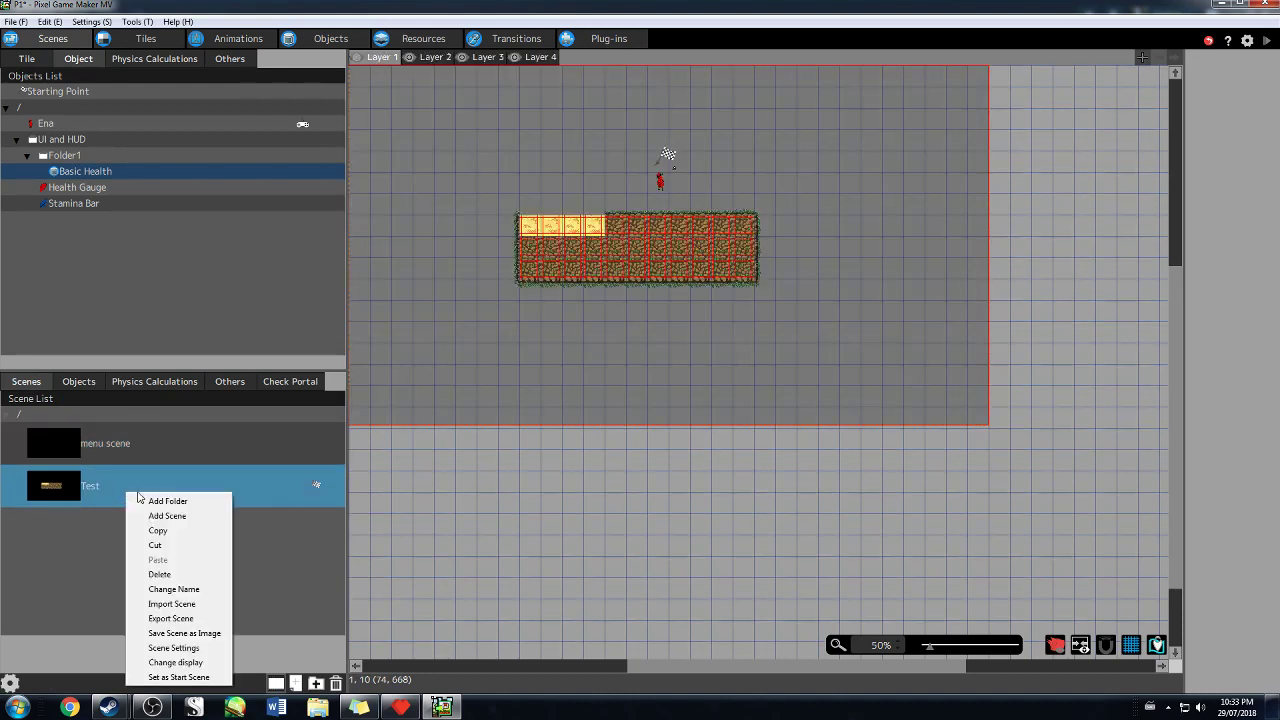
click(176, 650)
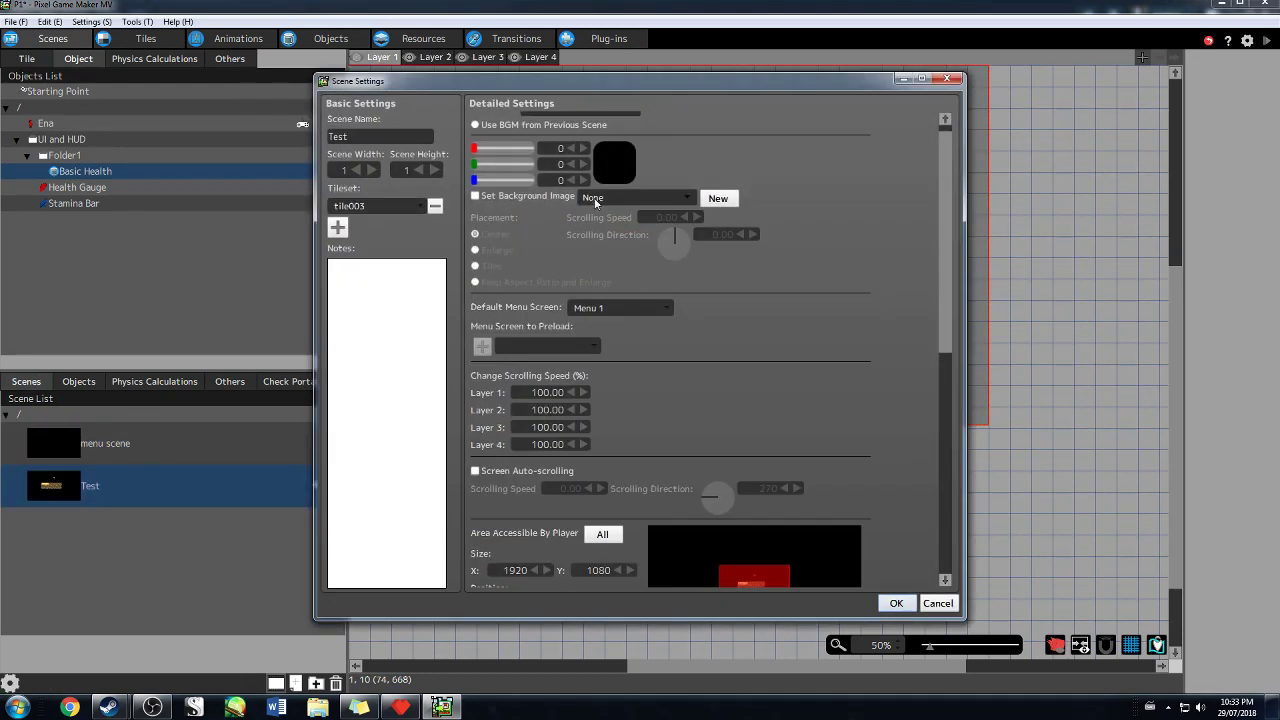
click(938, 604)
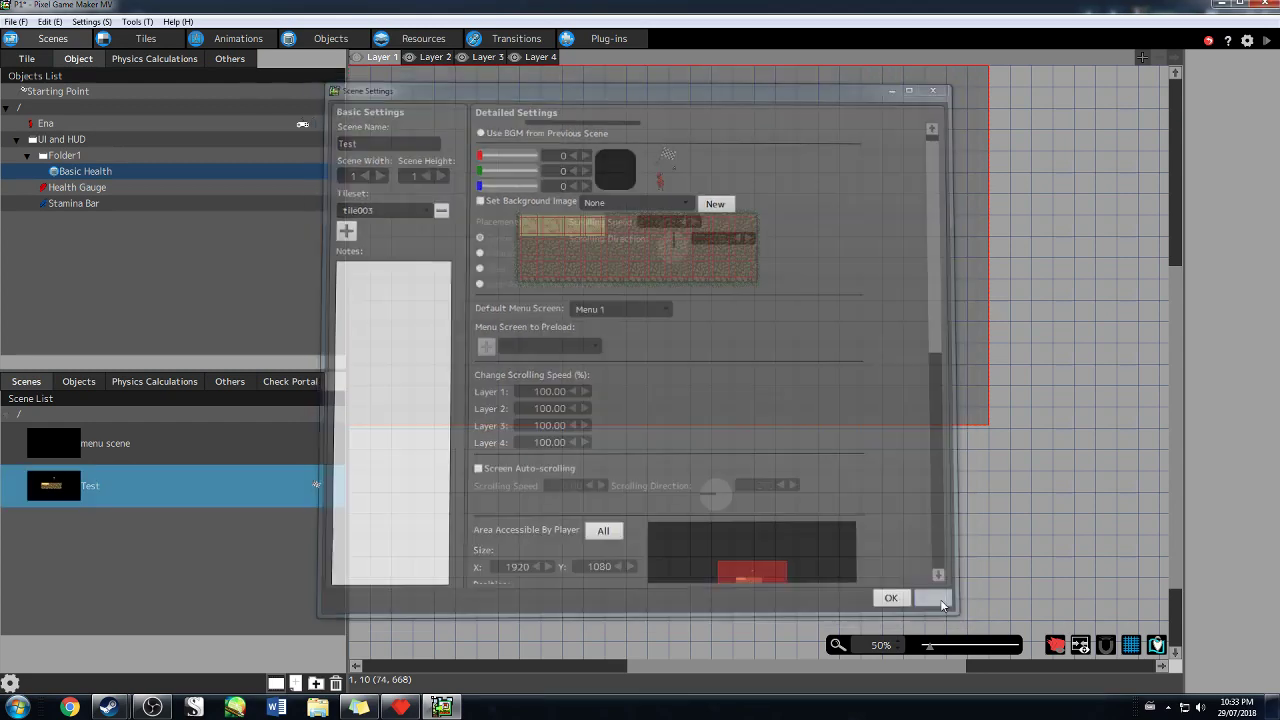
scroll(760, 246, up, 3)
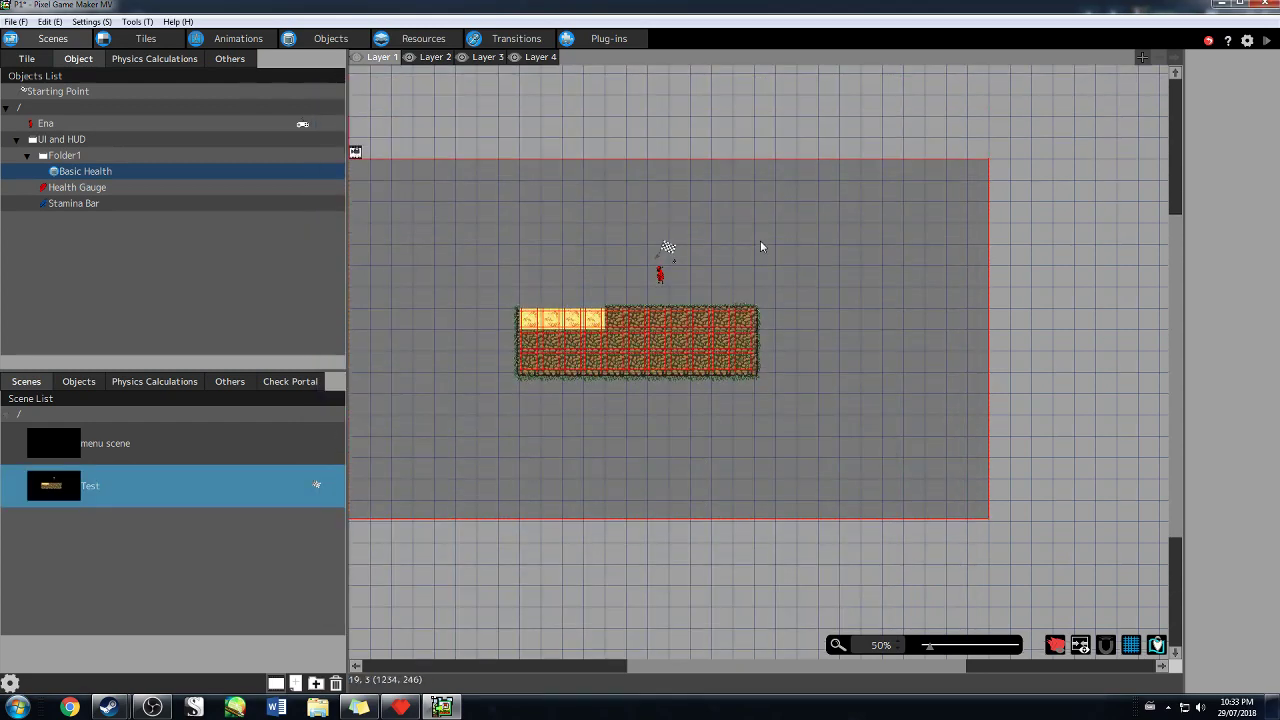
click(150, 40)
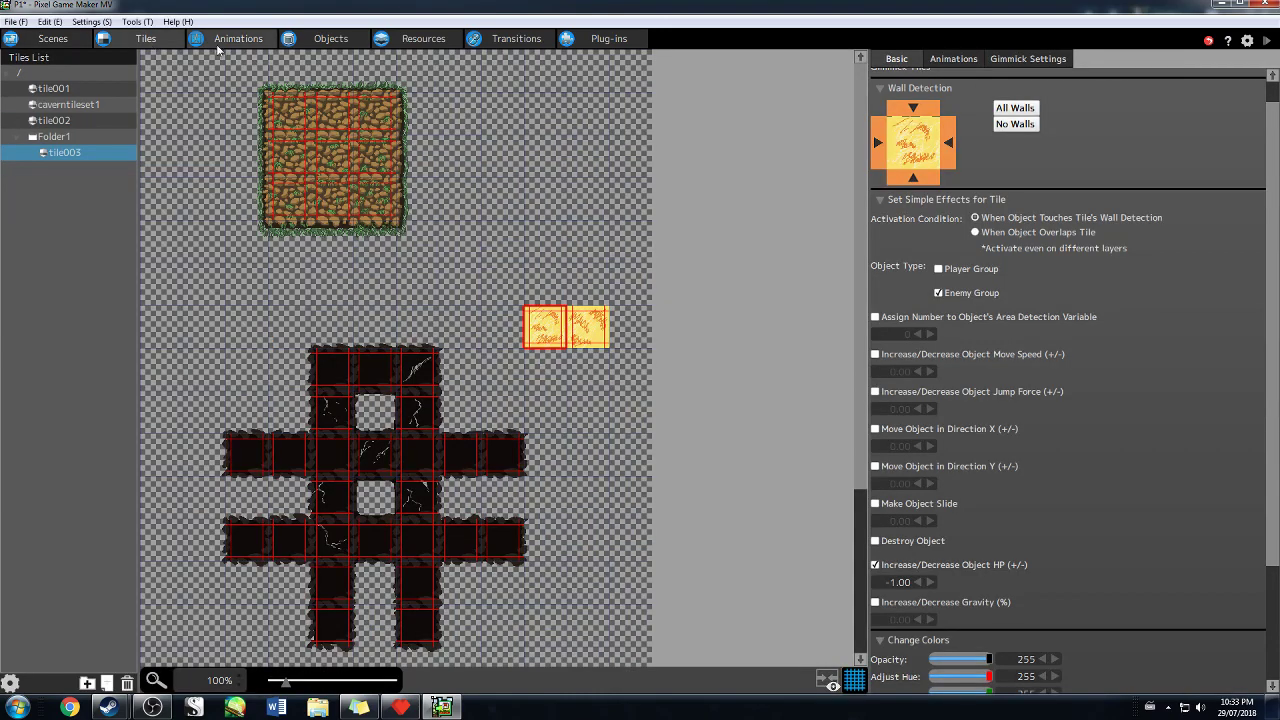
click(50, 39)
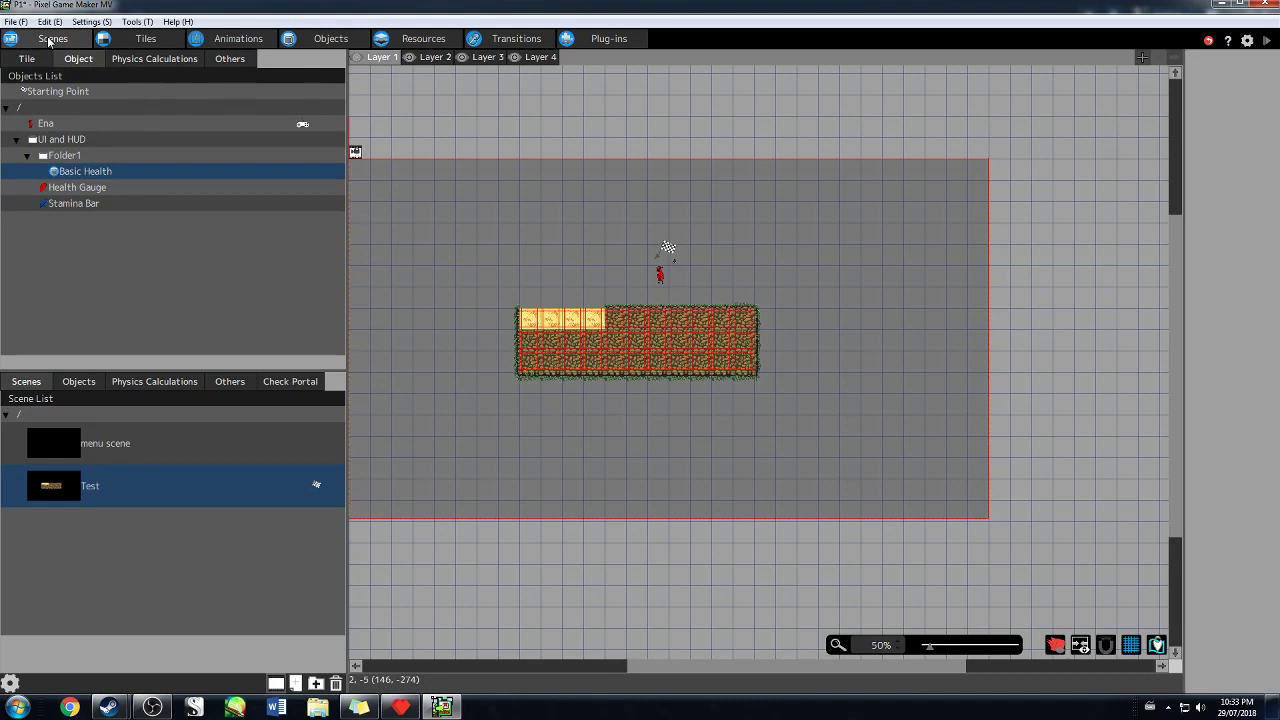